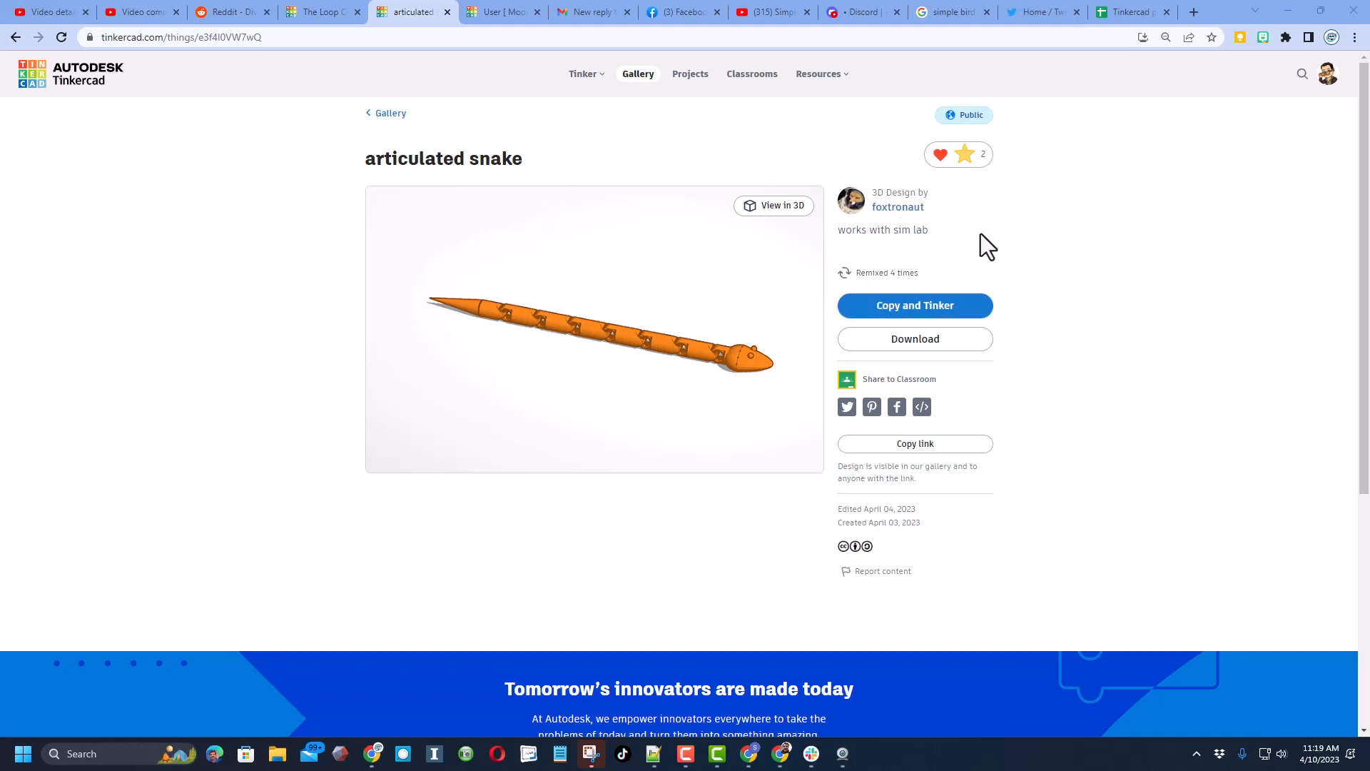
# - Make an editable copy of the articulated snake design from the gallery page
pyautogui.click(959, 159)
pyautogui.click(1047, 225)
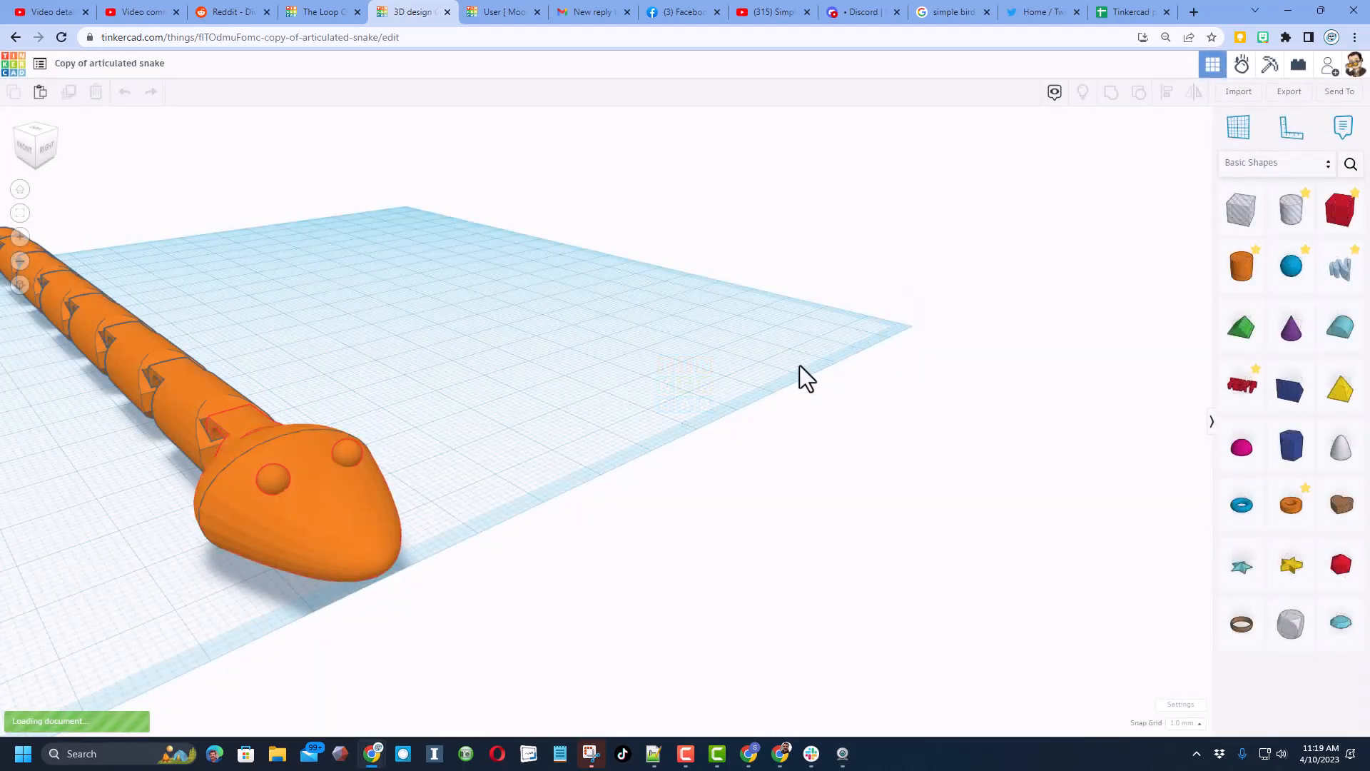
# - Enlarge the workplane to 1000 by 1000 in Workspace settings
pyautogui.moveTo(788, 374)
pyautogui.mouseDown(button='right')
pyautogui.moveTo(645, 370)
pyautogui.moveTo(689, 384)
pyautogui.mouseUp(button='right')
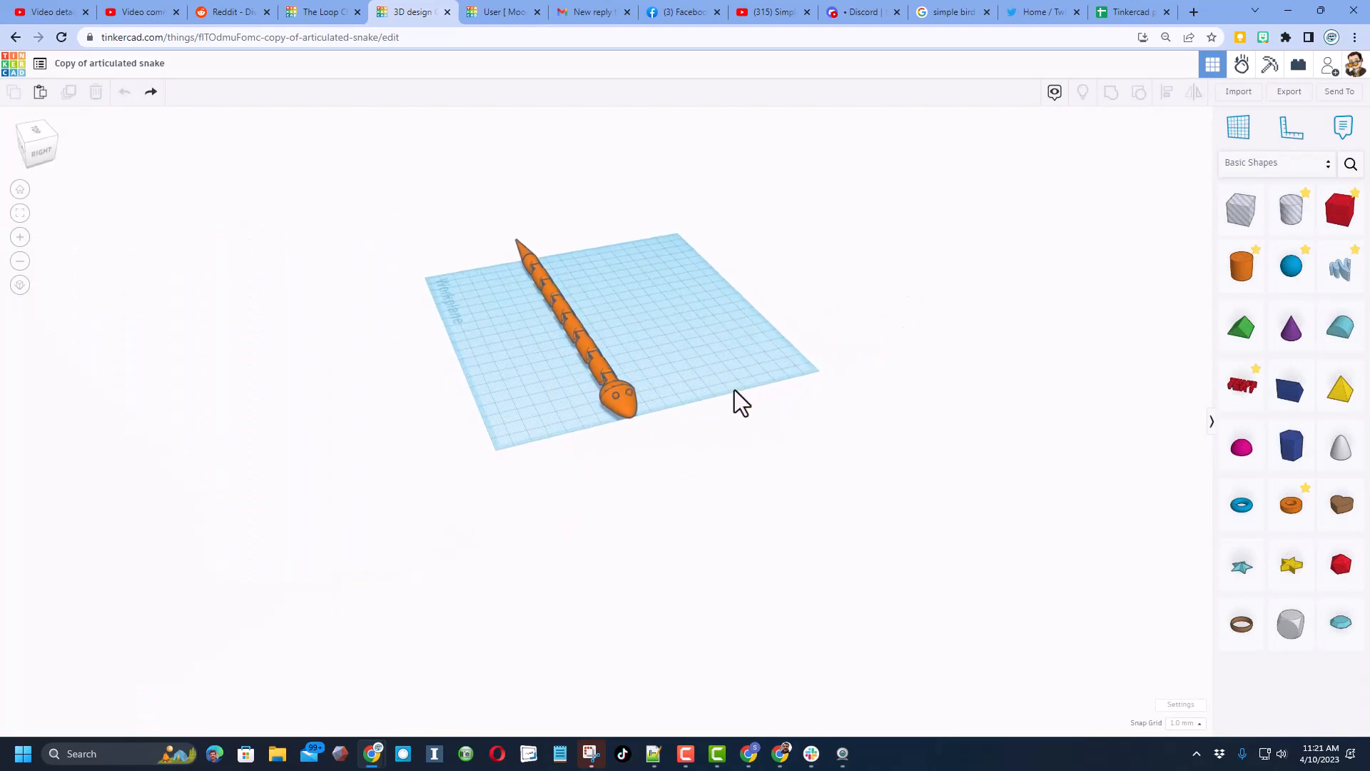
pyautogui.click(1181, 709)
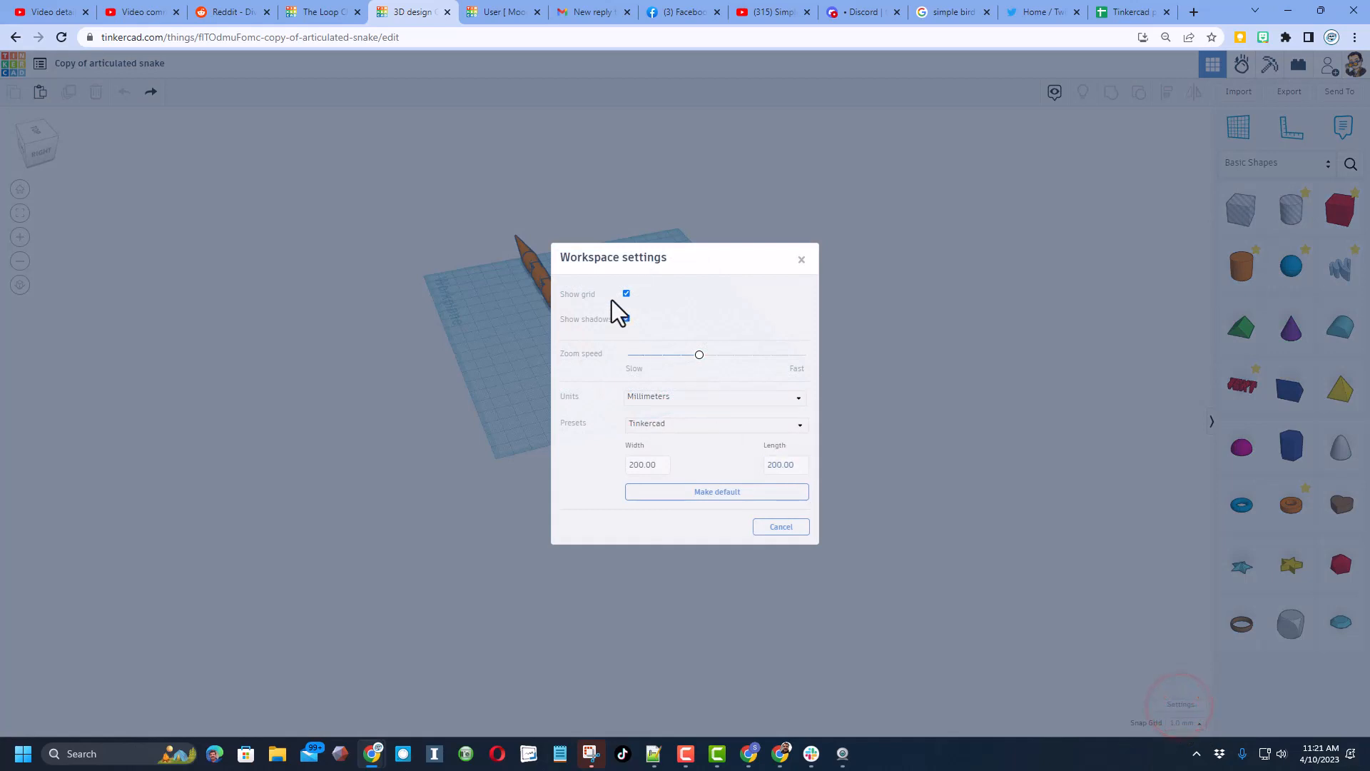
pyautogui.click(546, 490)
pyautogui.click(506, 493)
pyautogui.write('1000')
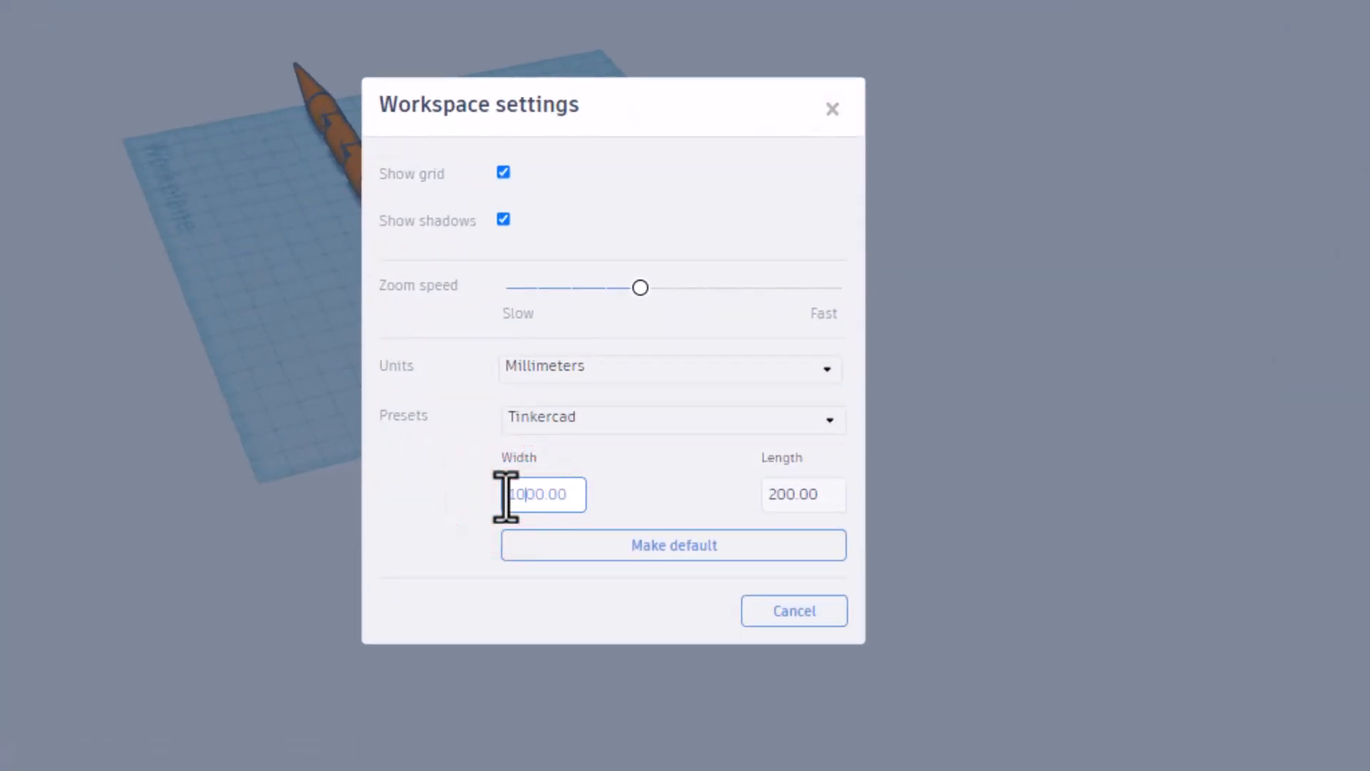
pyautogui.click(773, 494)
pyautogui.press('Delete')
pyautogui.write('10')
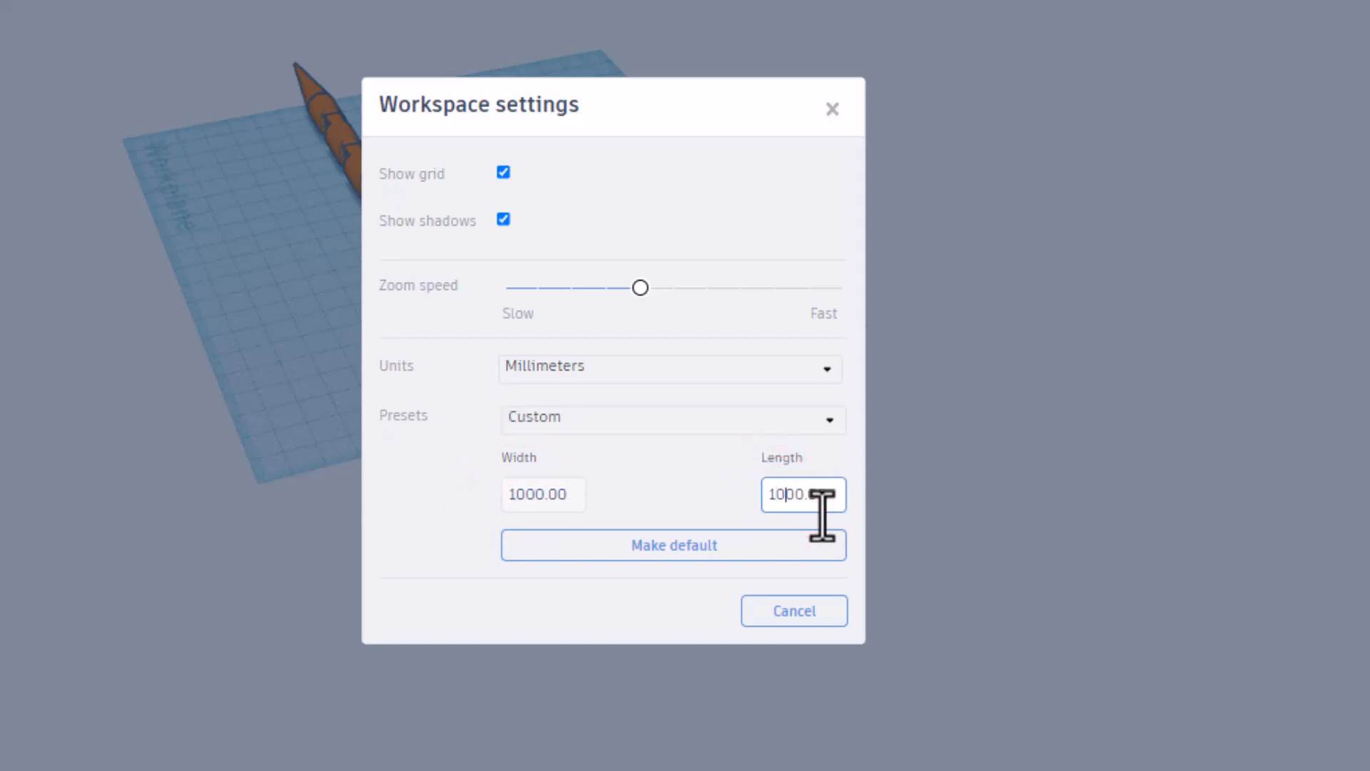
pyautogui.click(981, 163)
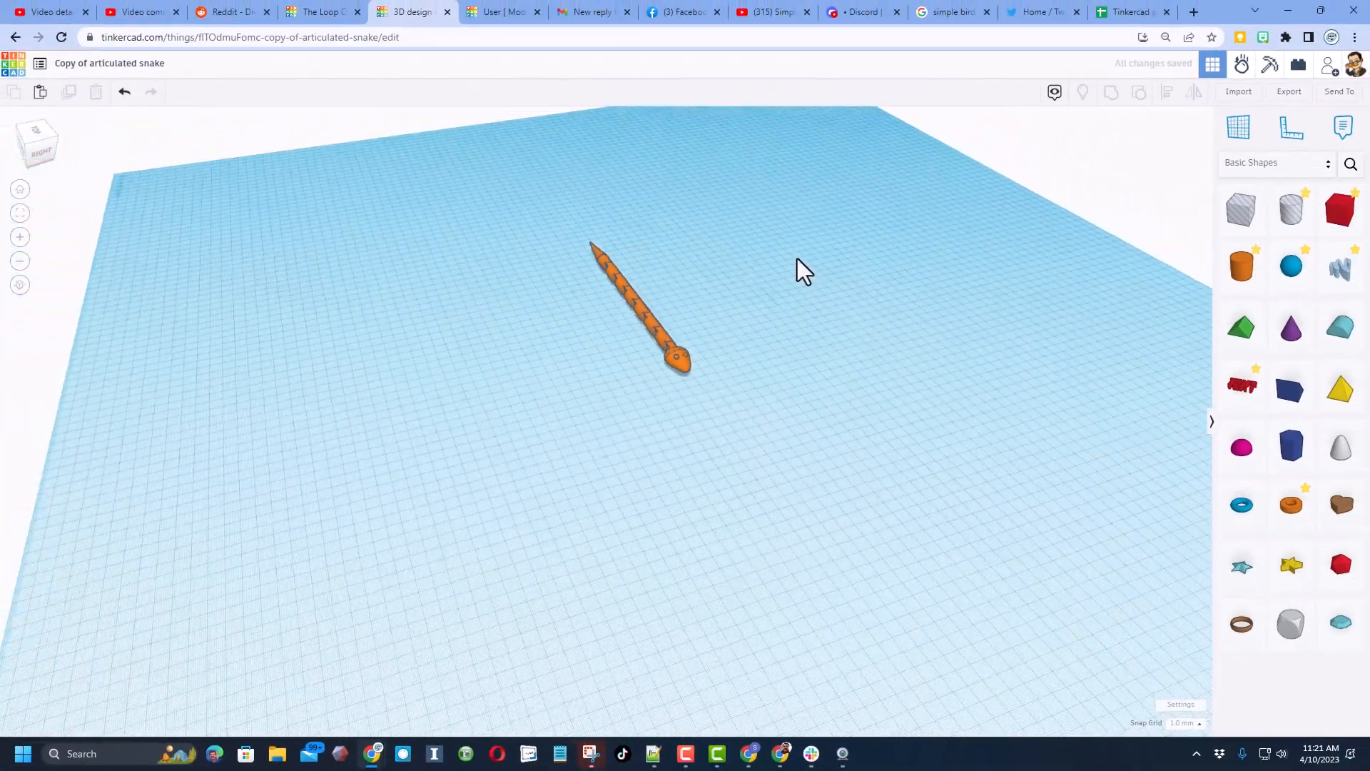
# - Add a red box and resize it to a flat strip 1000 long, 100 wide, 1 high
pyautogui.moveTo(803, 265); pyautogui.dragTo(789, 289, button='right')
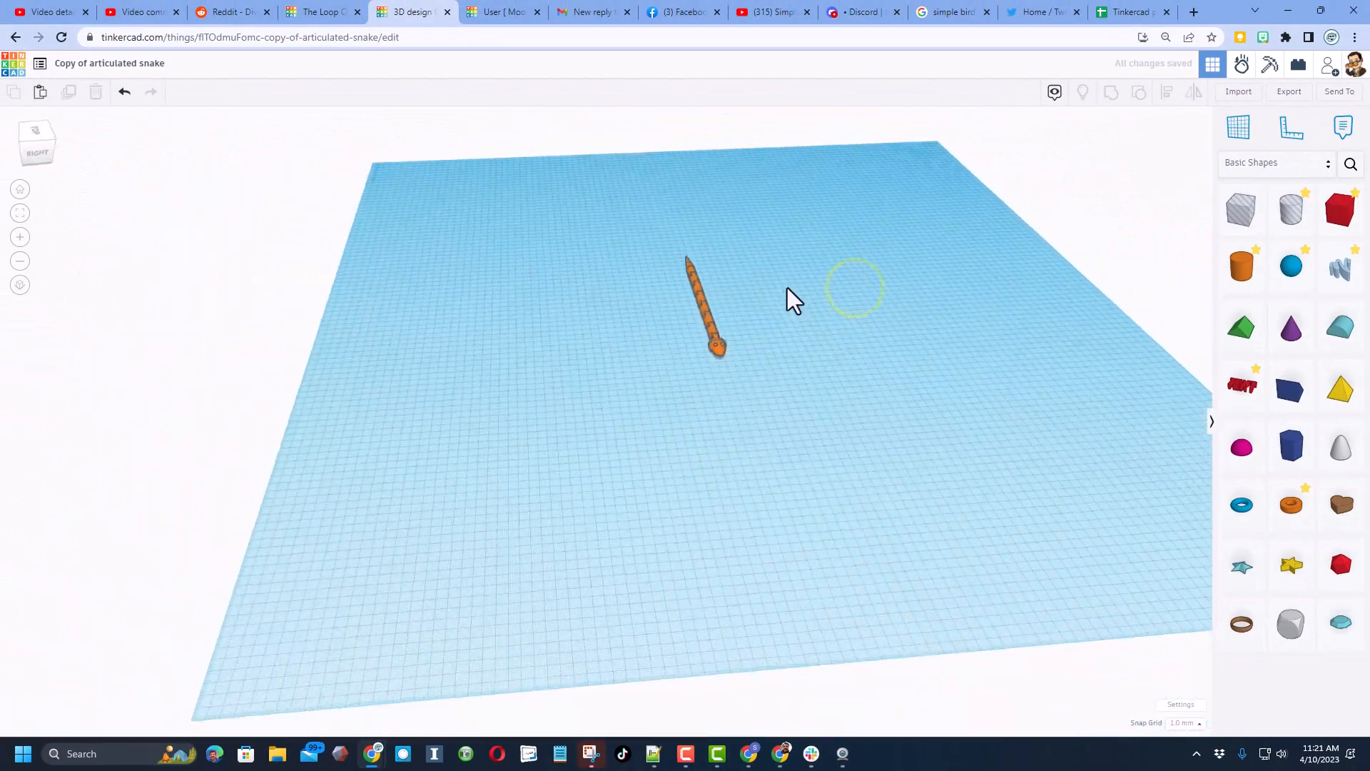
pyautogui.scroll(-3, 788, 288)
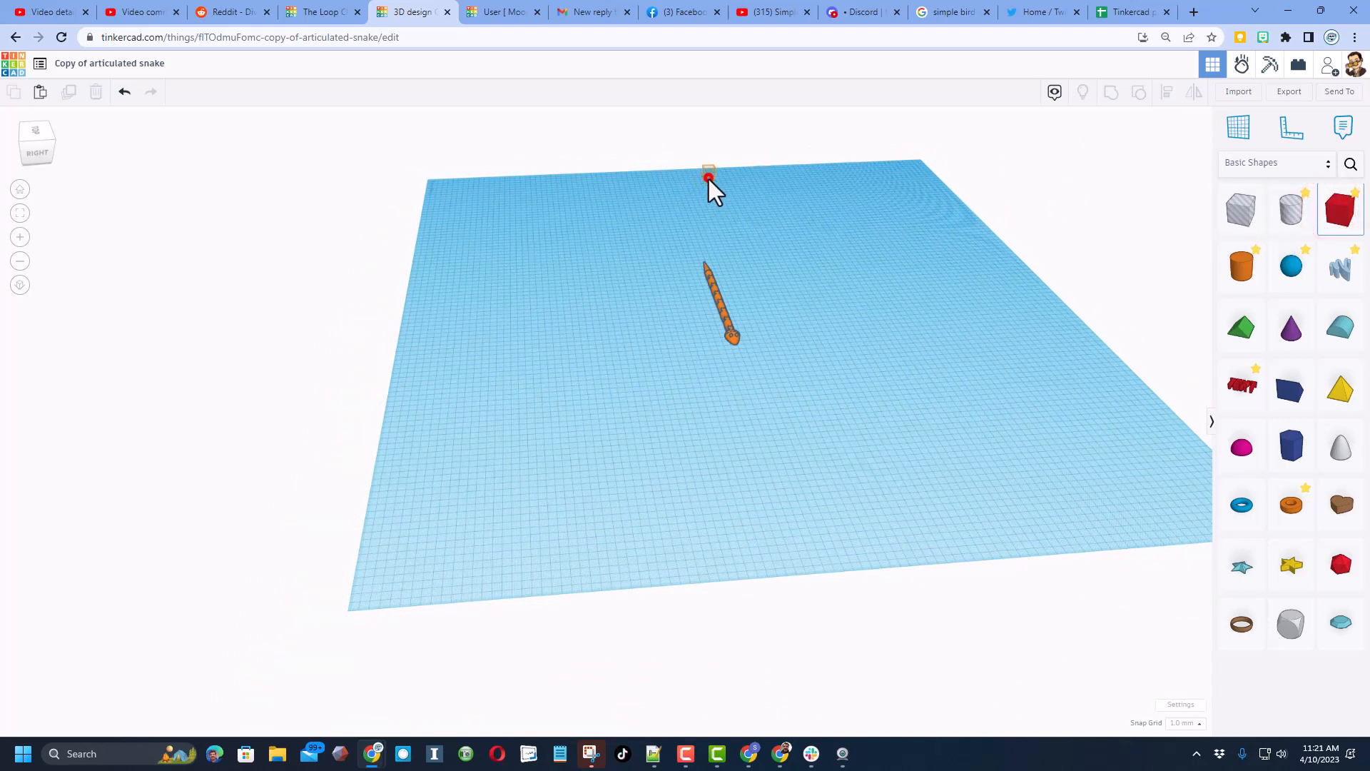
pyautogui.click(709, 179)
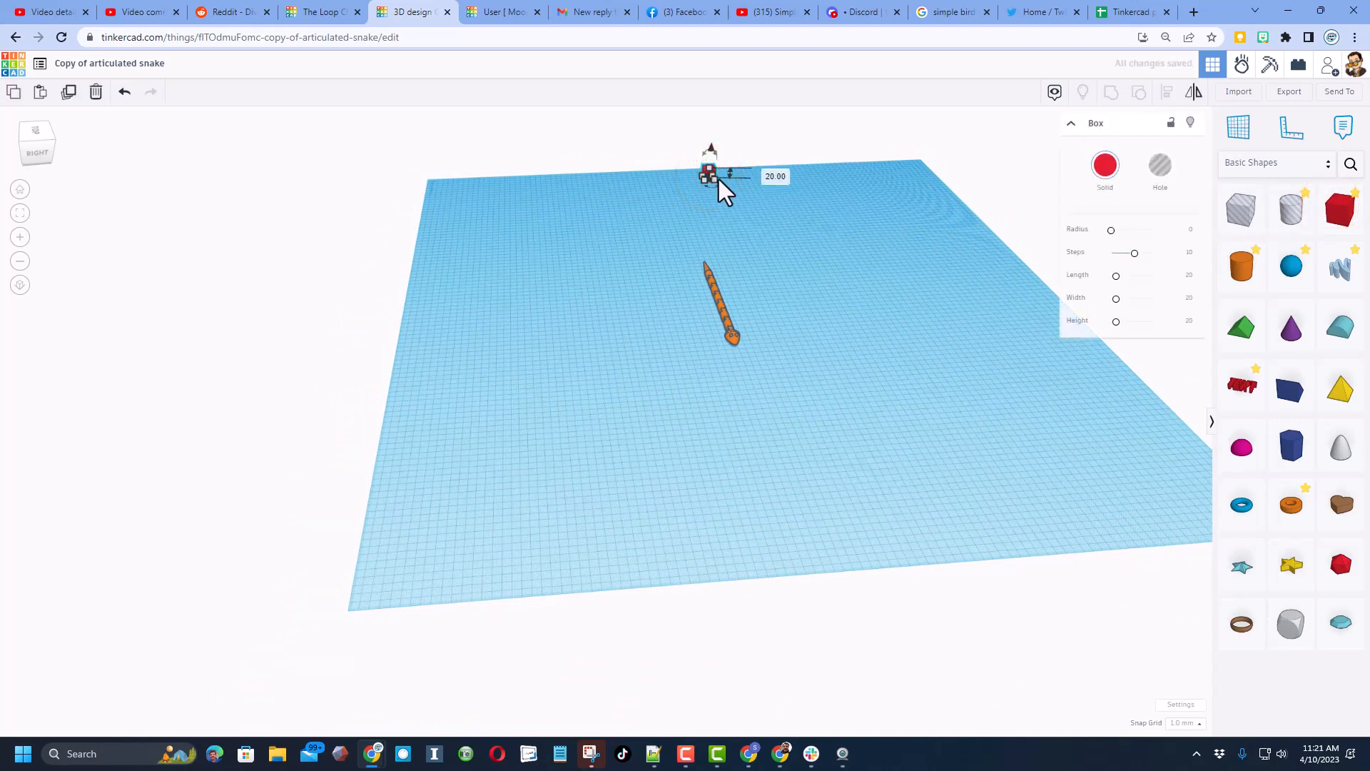
pyautogui.click(769, 174)
pyautogui.write('0')
pyautogui.press('Return')
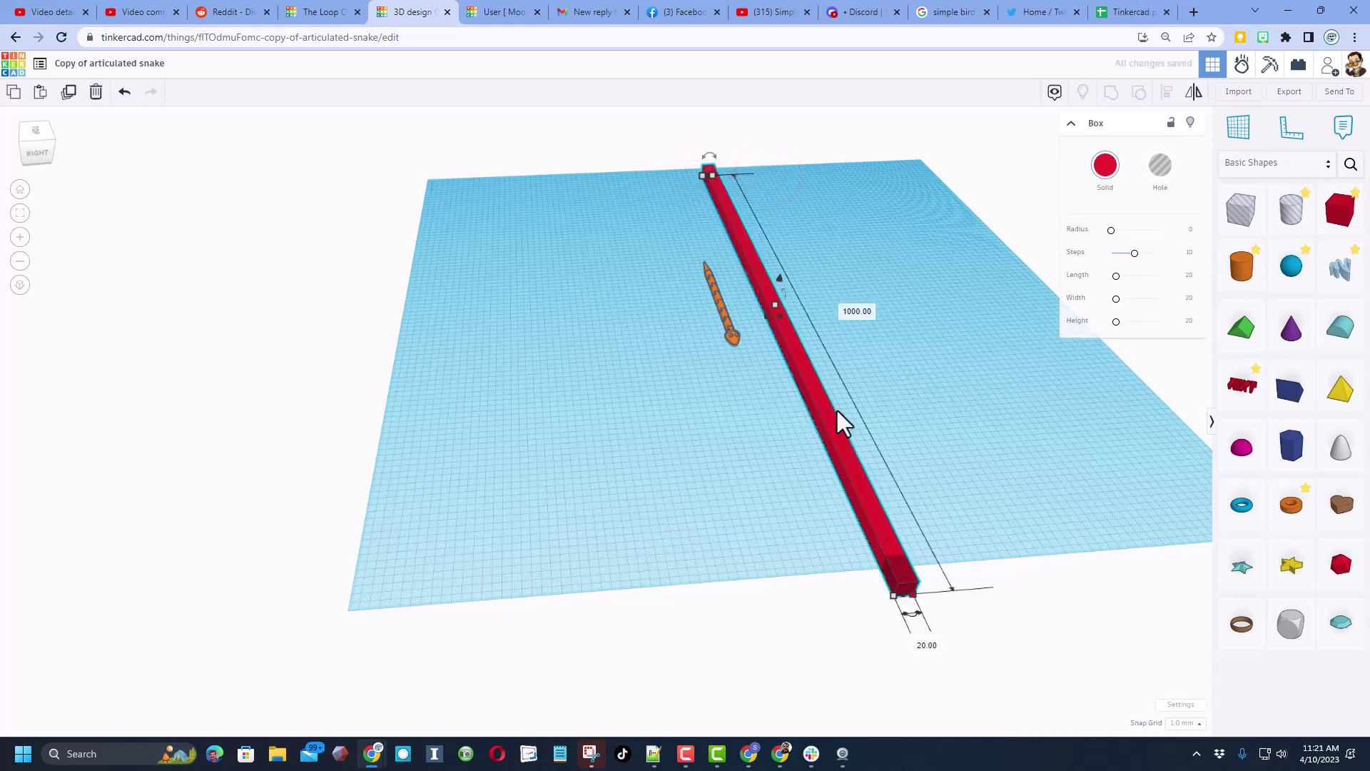
pyautogui.click(937, 647)
pyautogui.write('1')
pyautogui.press('Return')
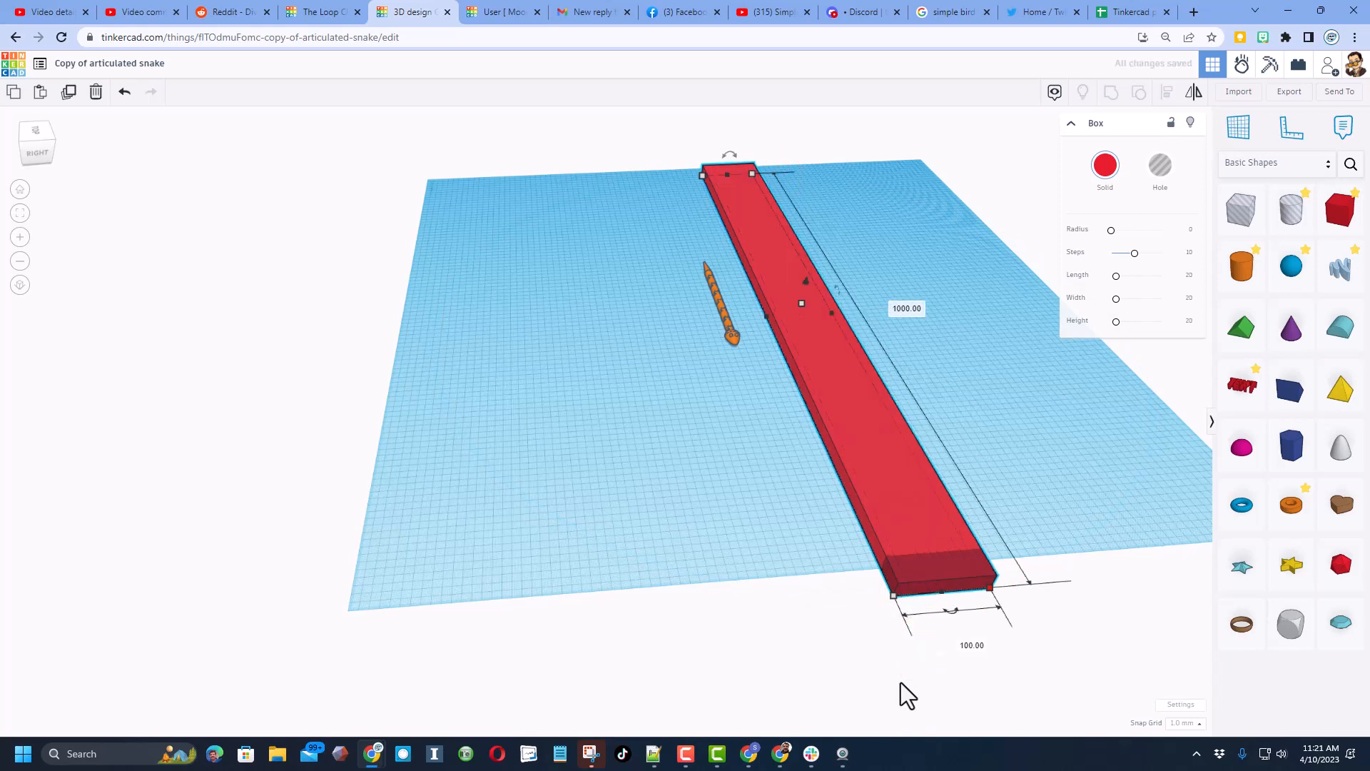
pyautogui.click(801, 305)
pyautogui.click(865, 310)
pyautogui.write('1')
pyautogui.press('Return')
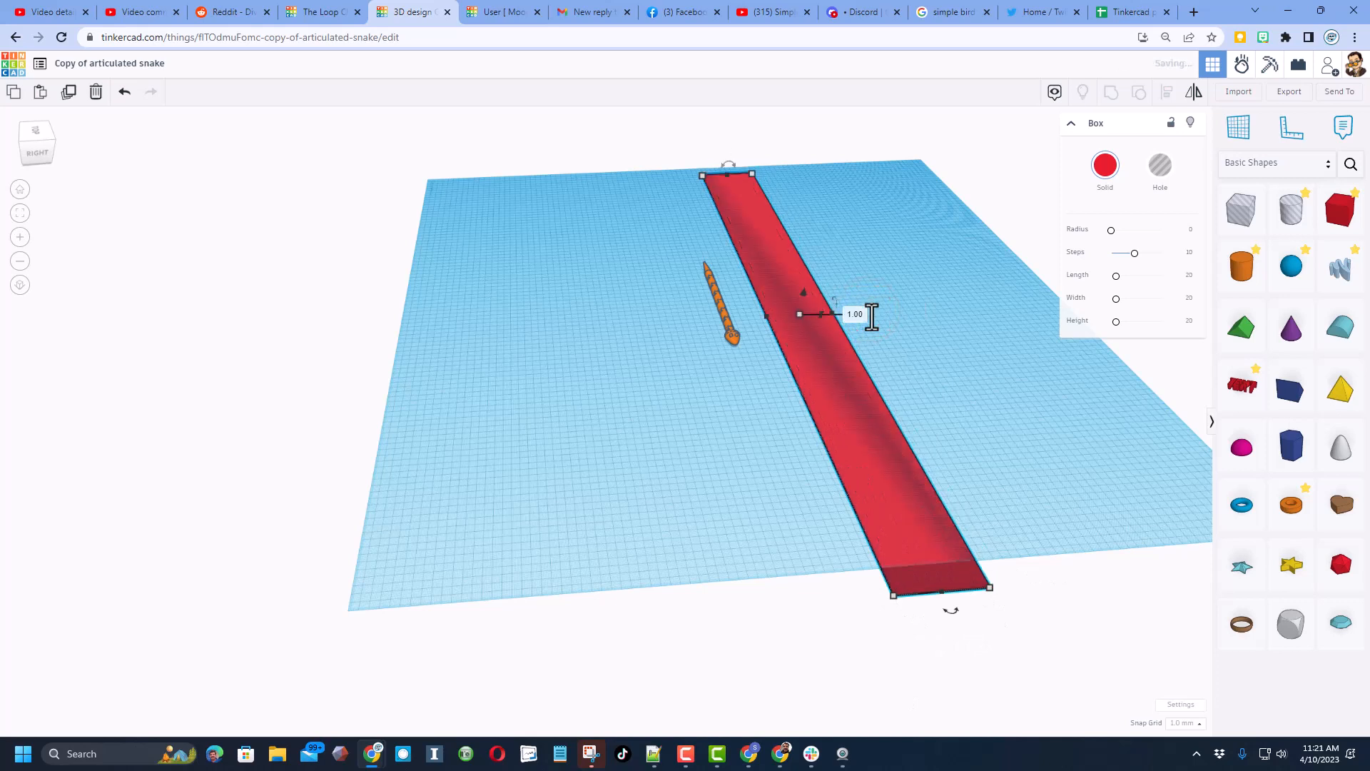
pyautogui.click(720, 423)
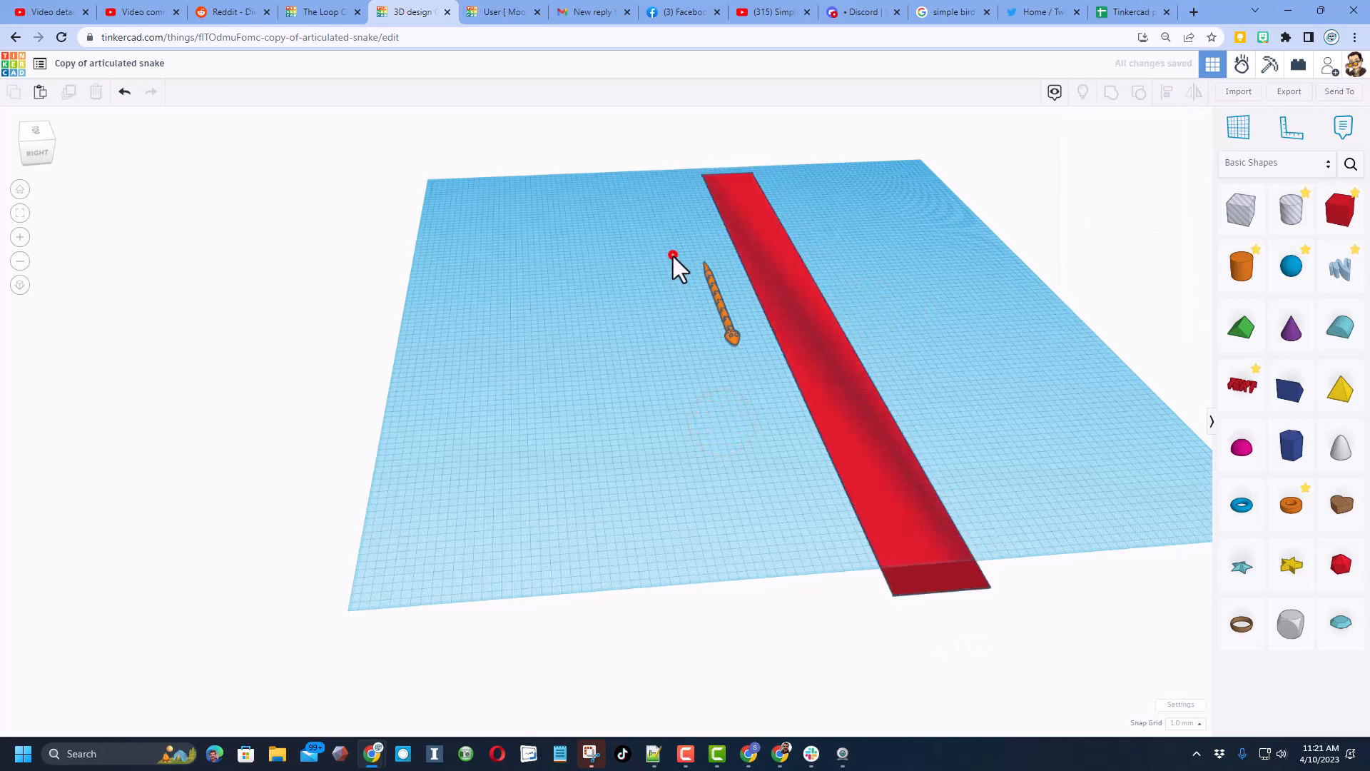
# - Set a working plane on the strip's top and drop all eight snake parts onto it
pyautogui.moveTo(674, 257); pyautogui.dragTo(744, 368)
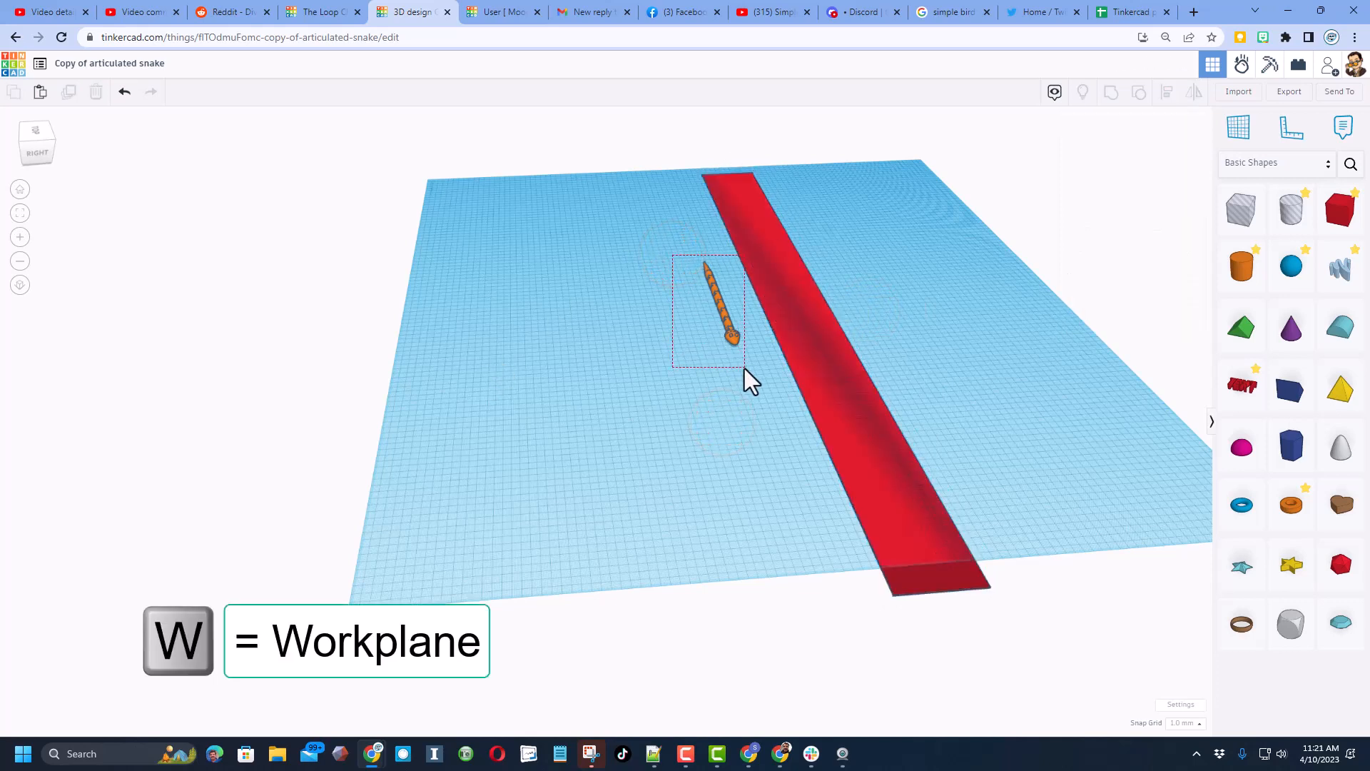
pyautogui.moveTo(730, 384); pyautogui.dragTo(679, 263, button='right')
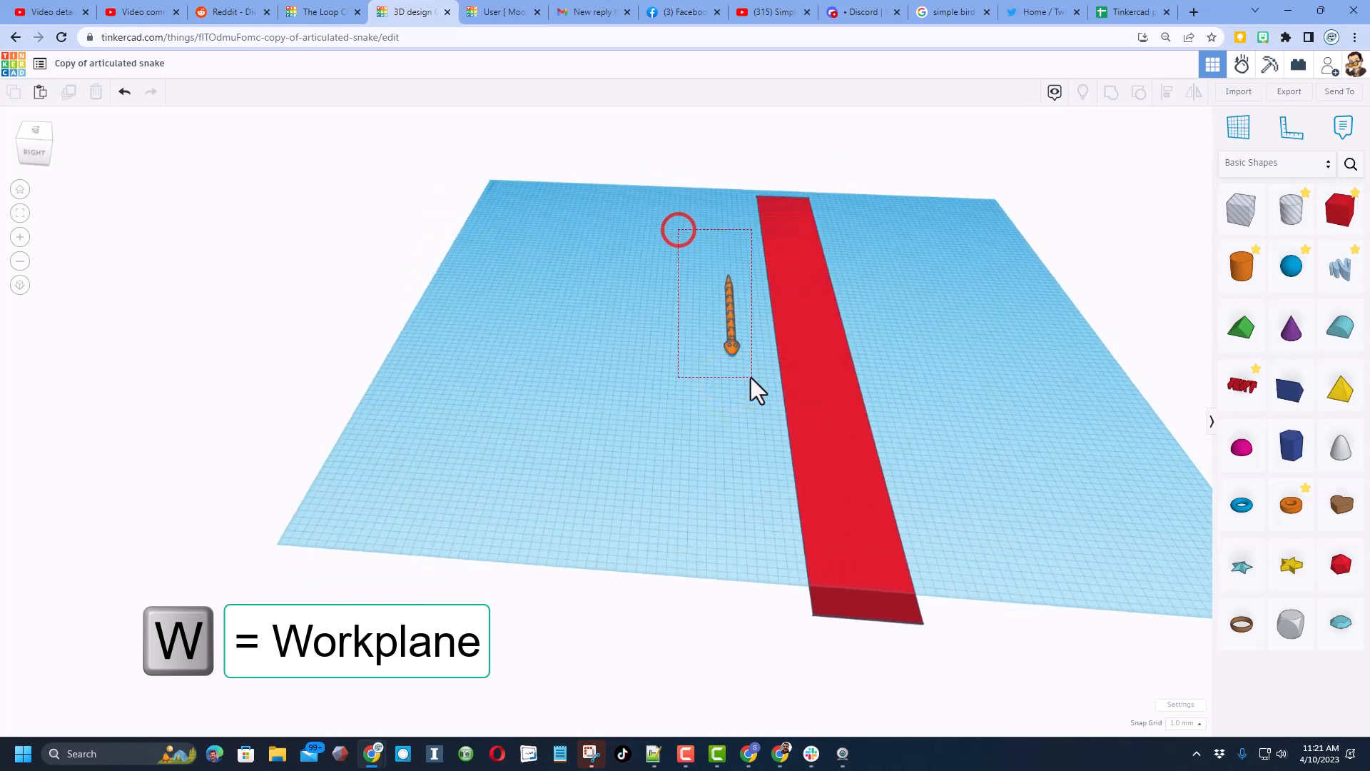
pyautogui.moveTo(679, 231); pyautogui.dragTo(757, 388)
pyautogui.press('d')
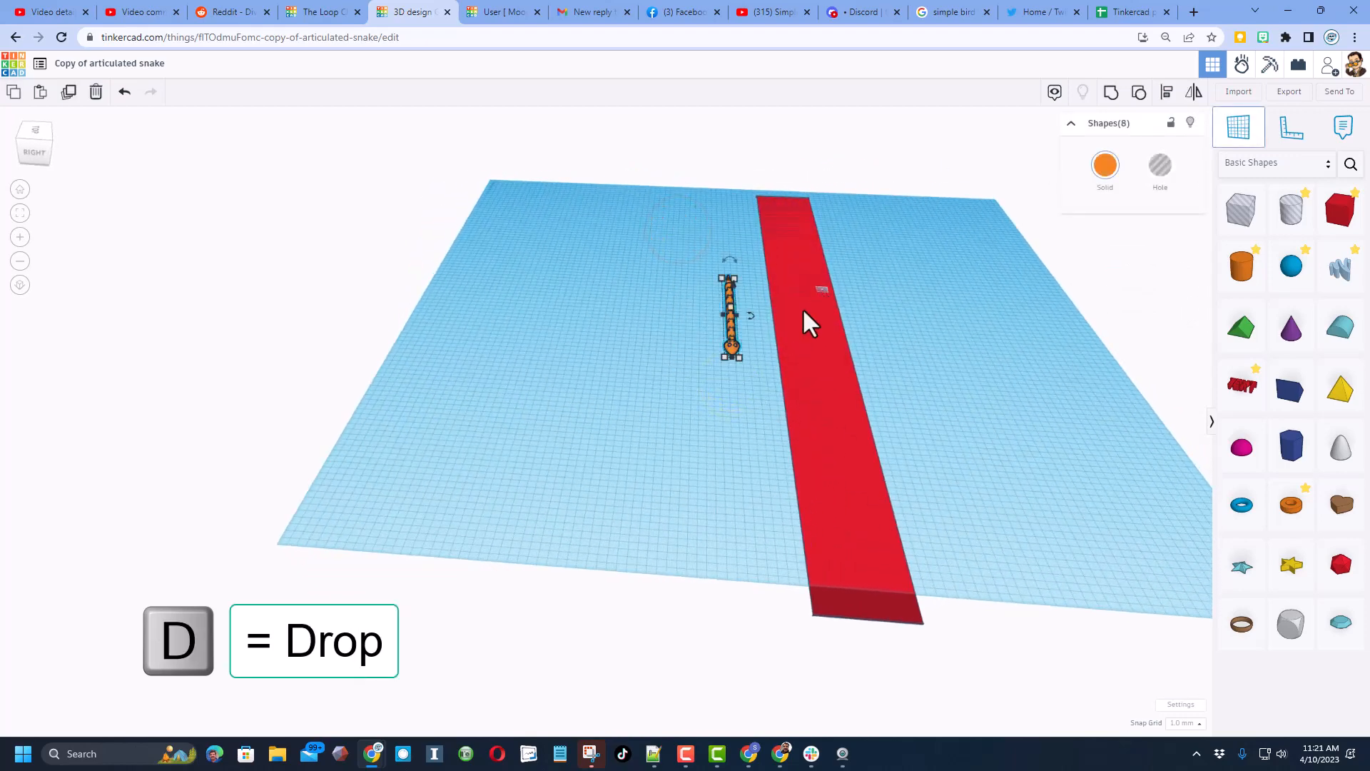
pyautogui.click(806, 309)
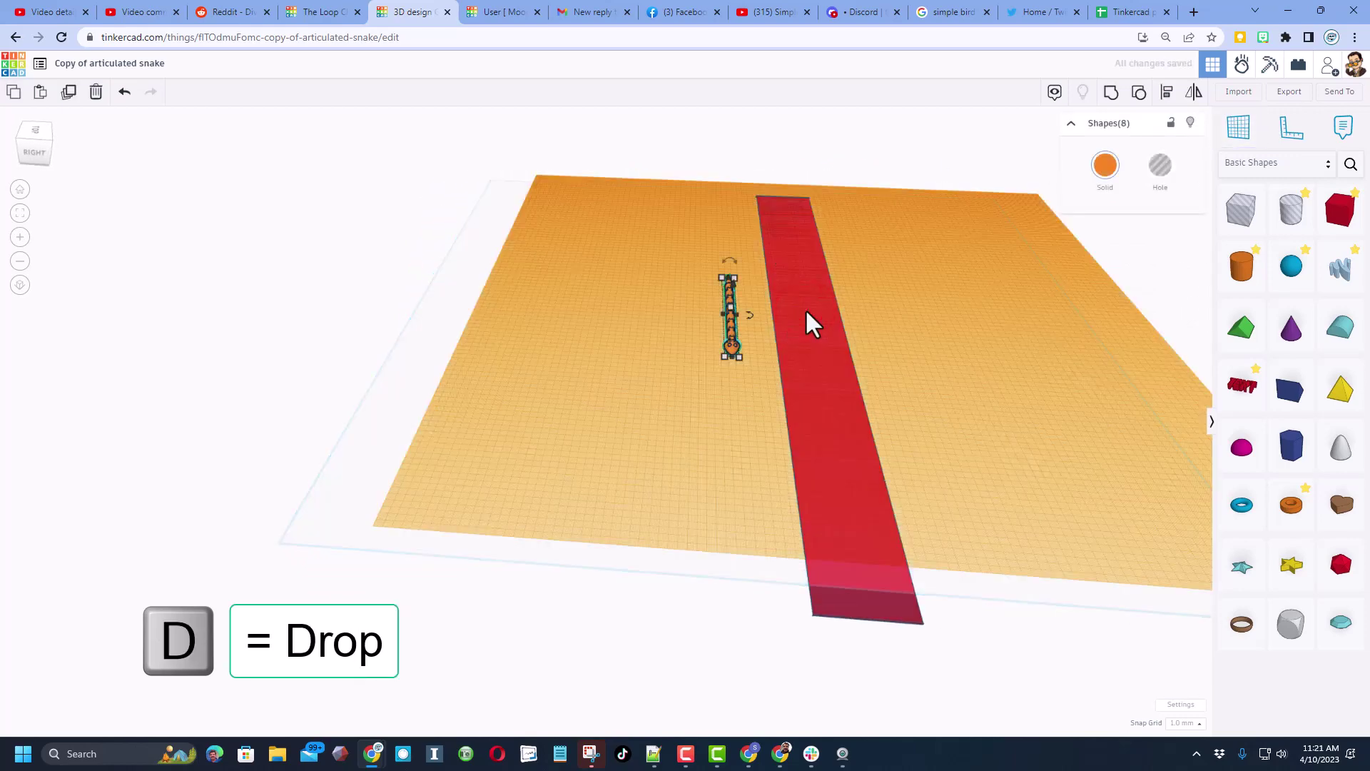
pyautogui.press('d')
pyautogui.click(705, 336)
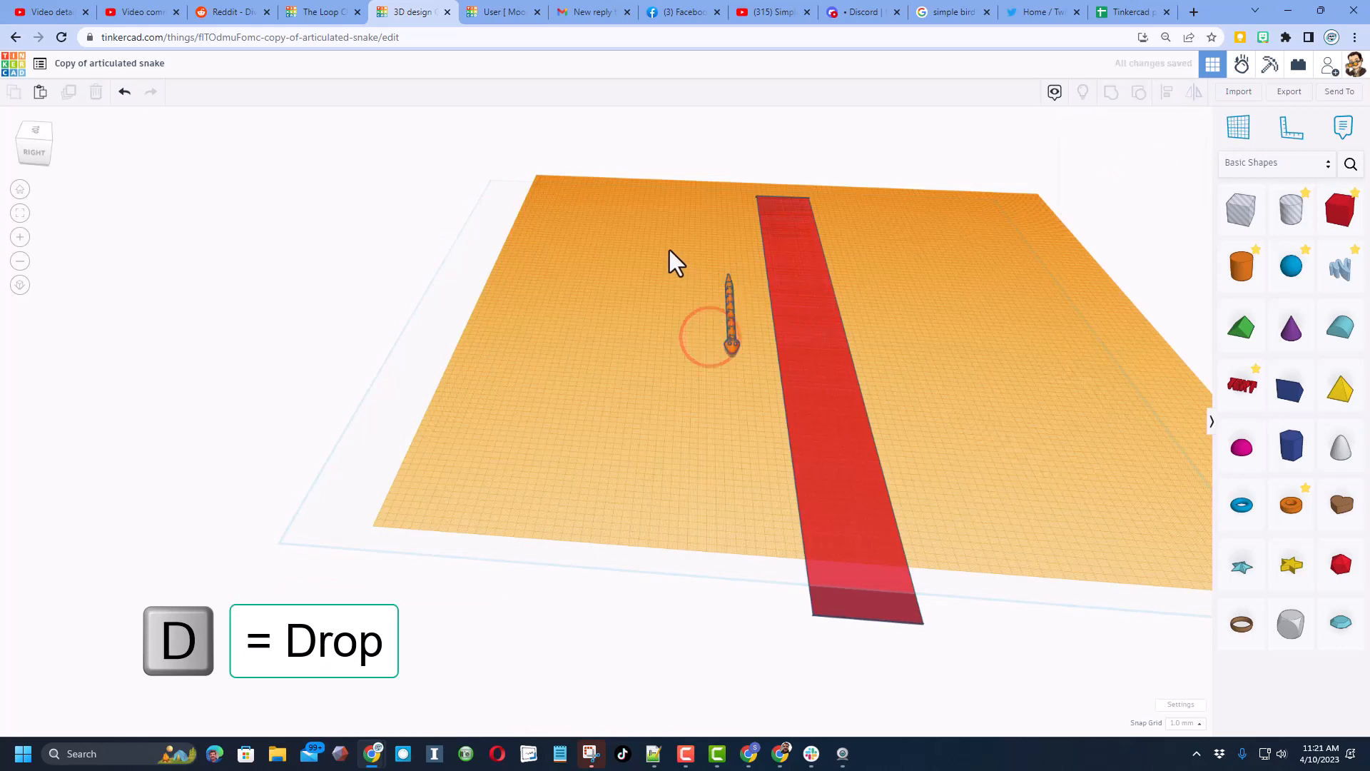
# - Move the snake to the strip's far end and restore the default working plane
pyautogui.moveTo(669, 250); pyautogui.dragTo(740, 415)
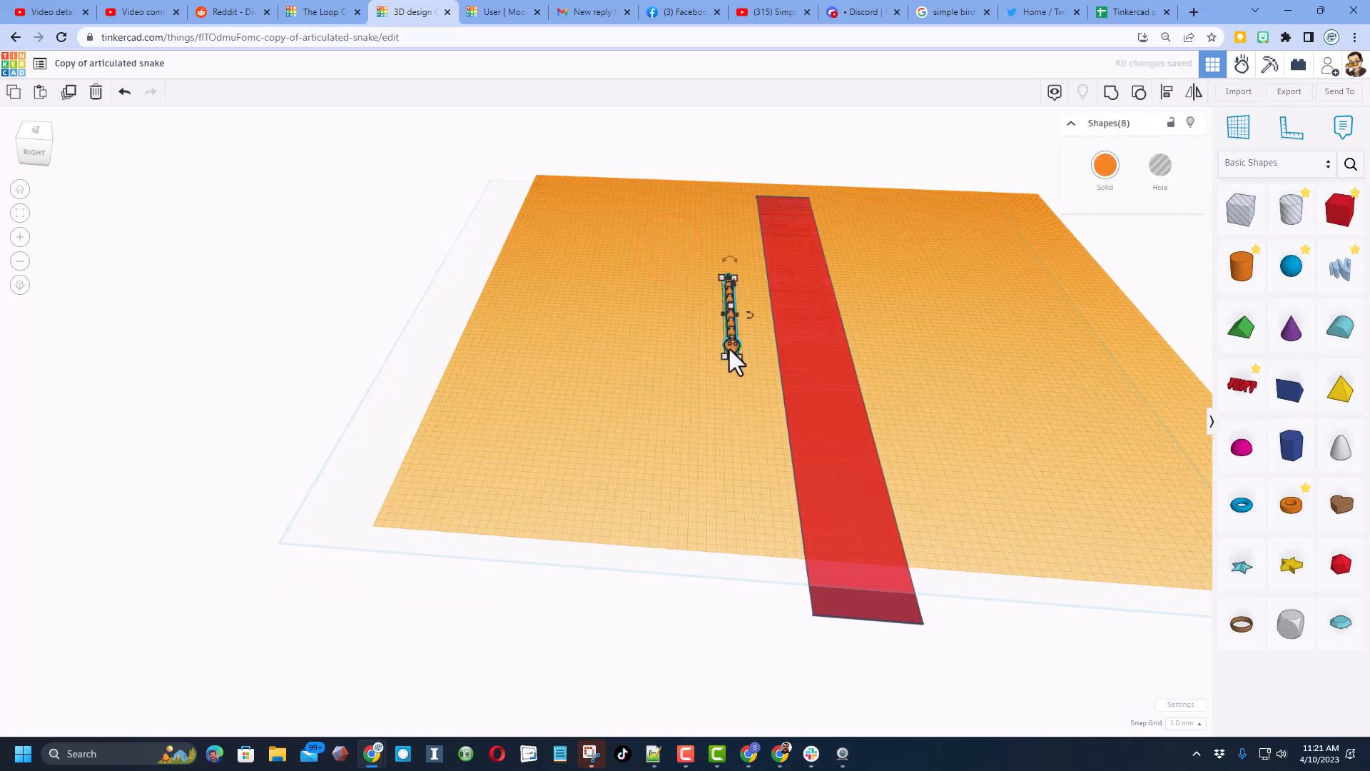
pyautogui.moveTo(729, 350); pyautogui.dragTo(793, 243)
pyautogui.click(716, 305)
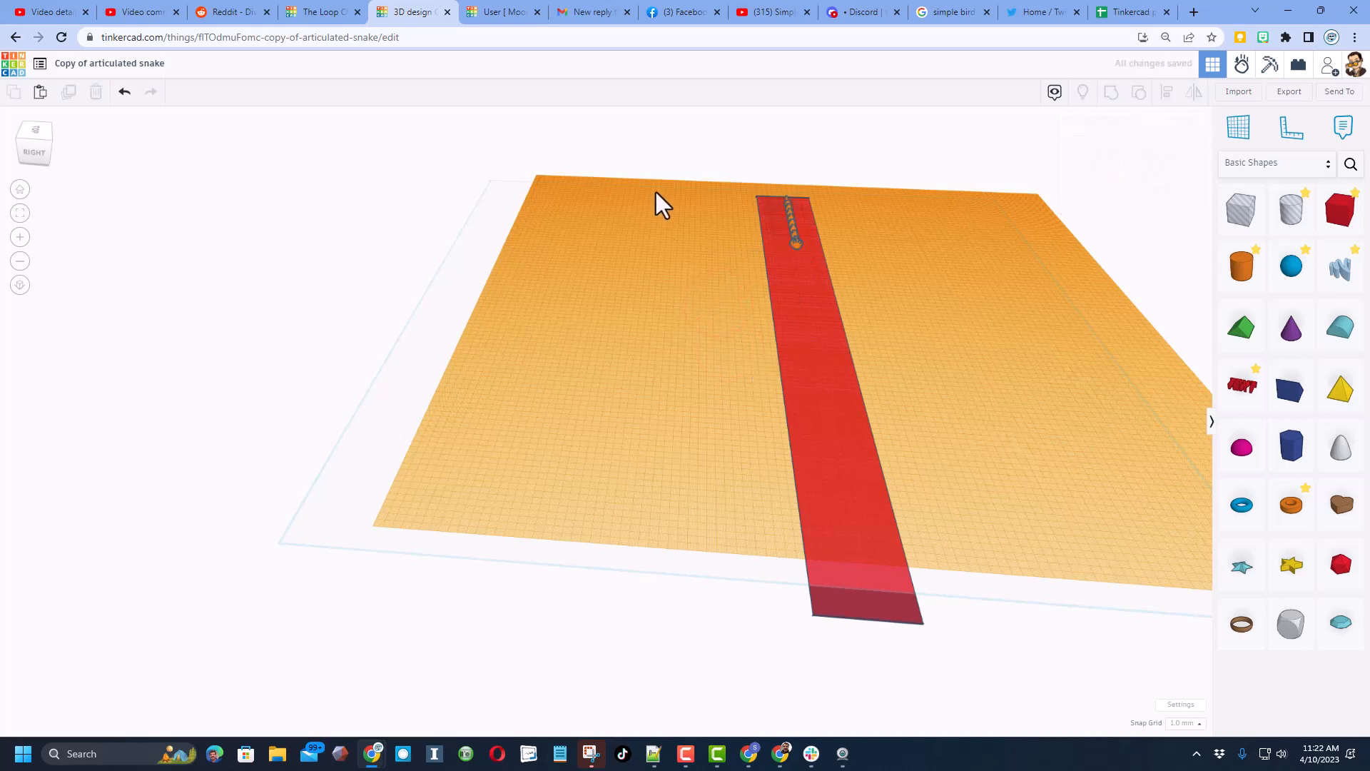
pyautogui.press('w')
pyautogui.click(1244, 127)
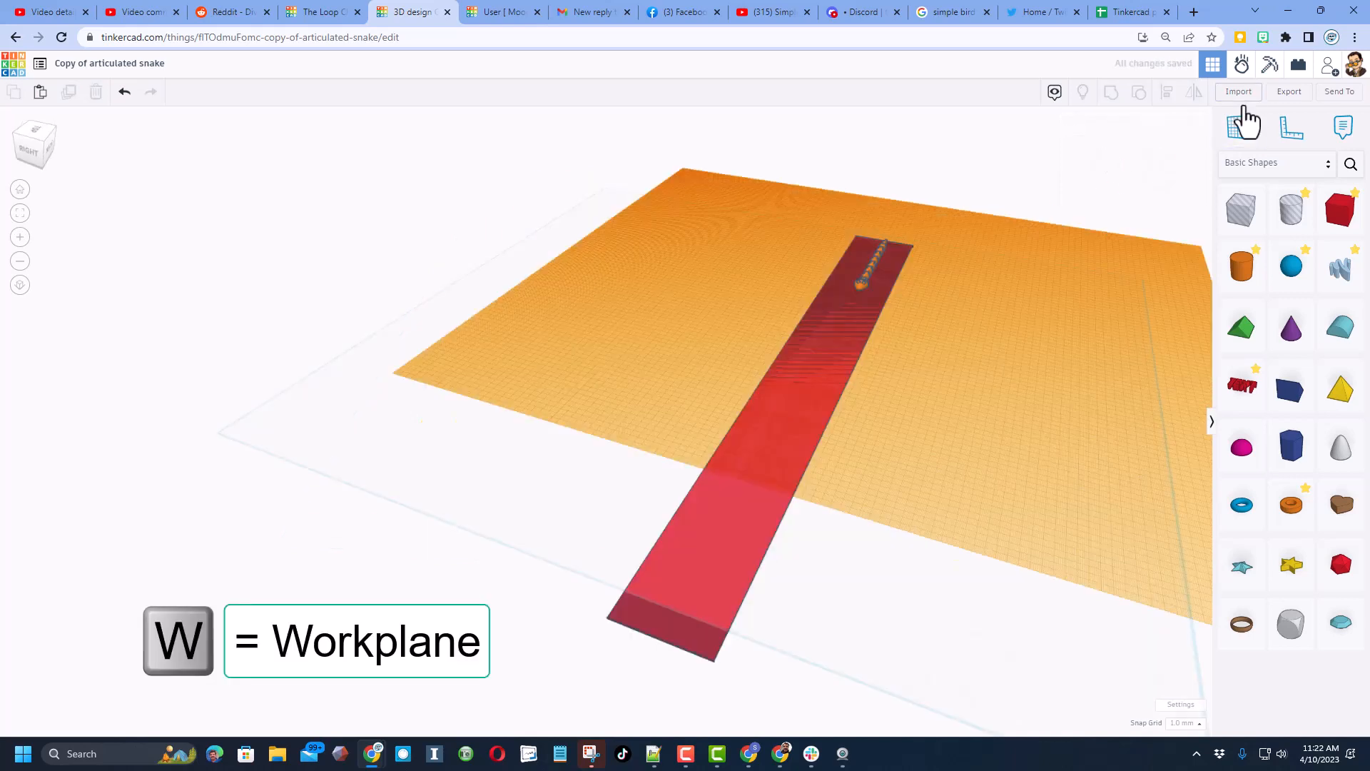
pyautogui.click(353, 488)
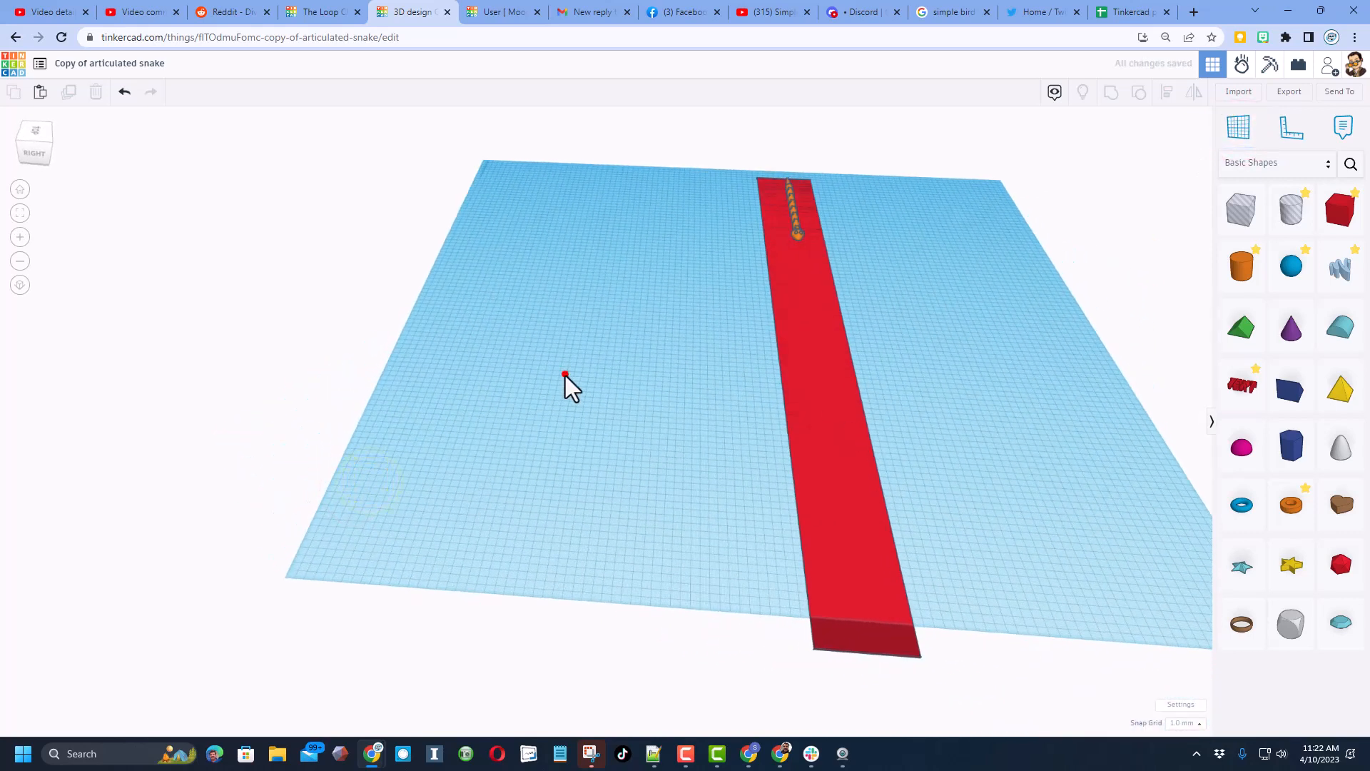
# - Raise the strip and snake together to 200 mm above the workplane
pyautogui.click(565, 376)
pyautogui.moveTo(707, 140); pyautogui.dragTo(975, 720)
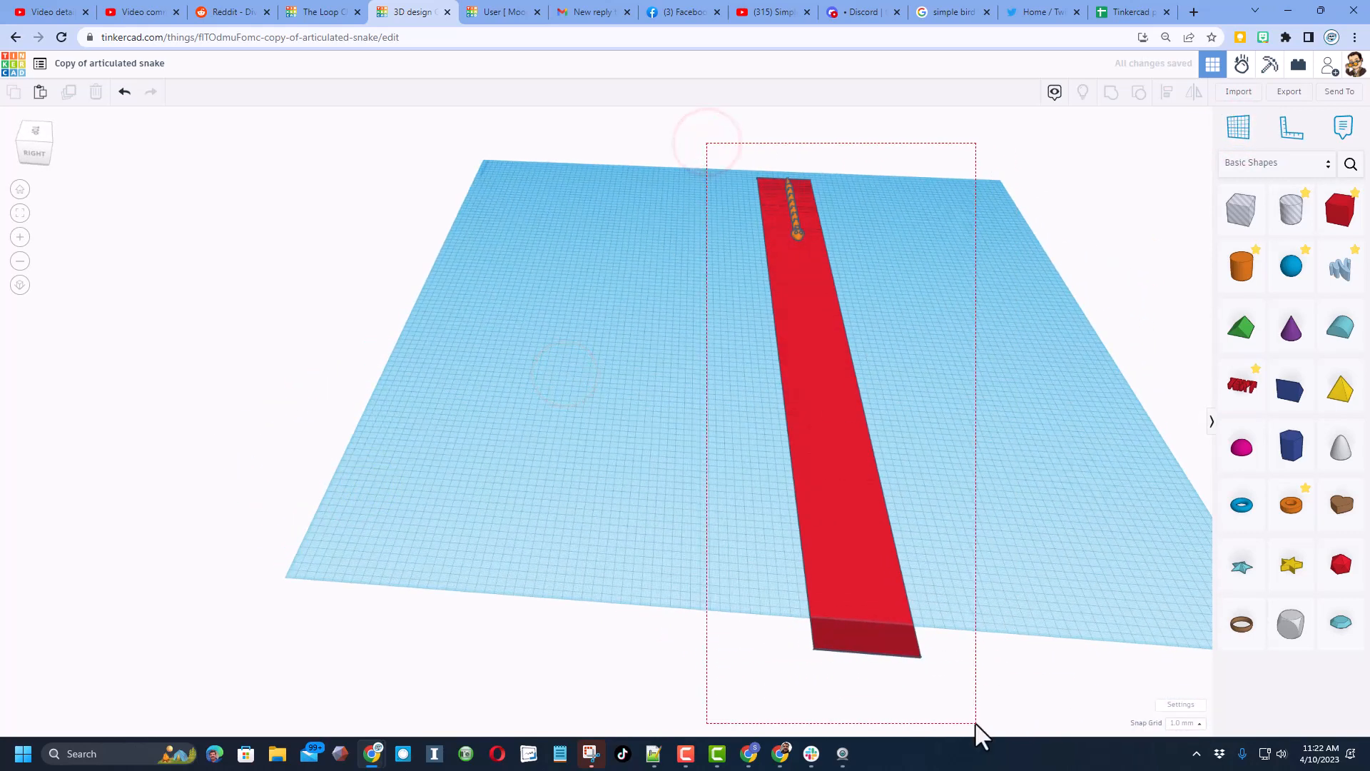
pyautogui.moveTo(963, 647); pyautogui.dragTo(1044, 601, button='right')
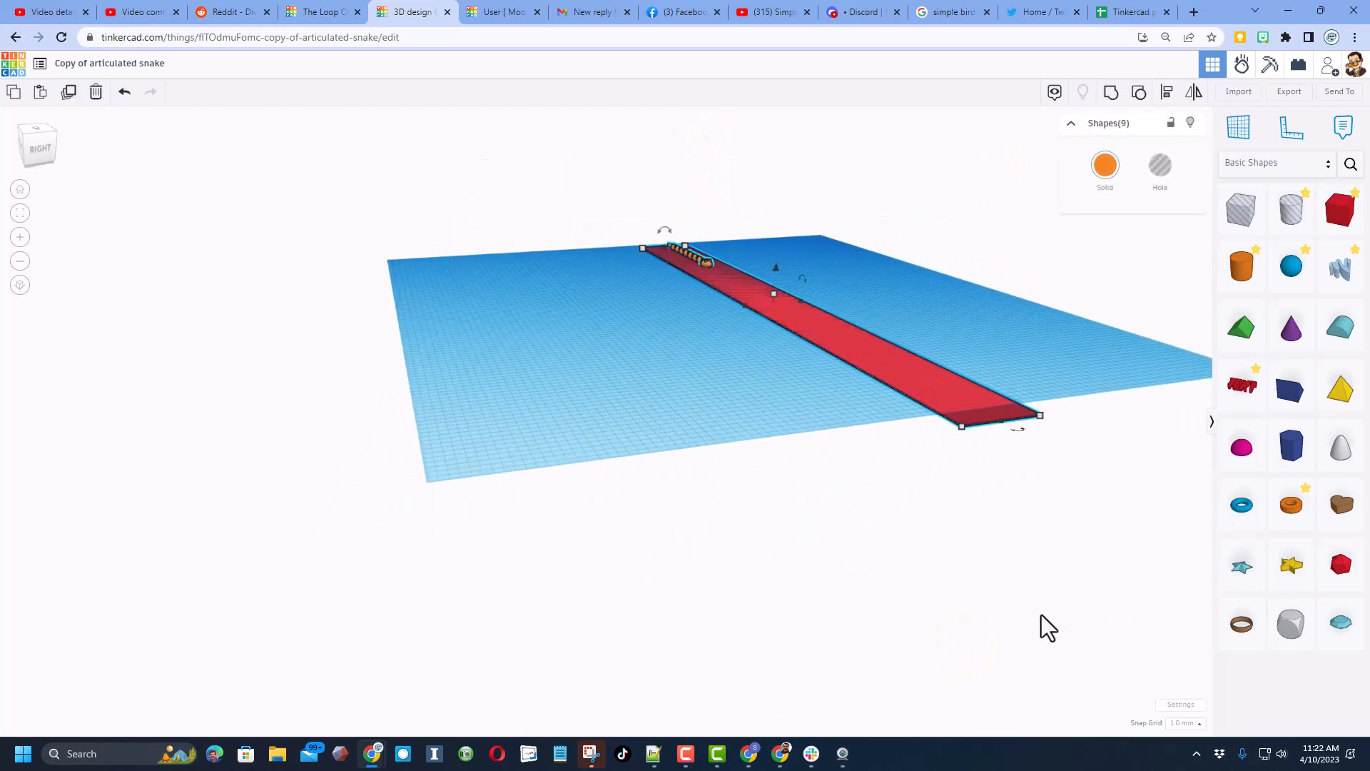
pyautogui.hotkey('ctrl', 'Up')
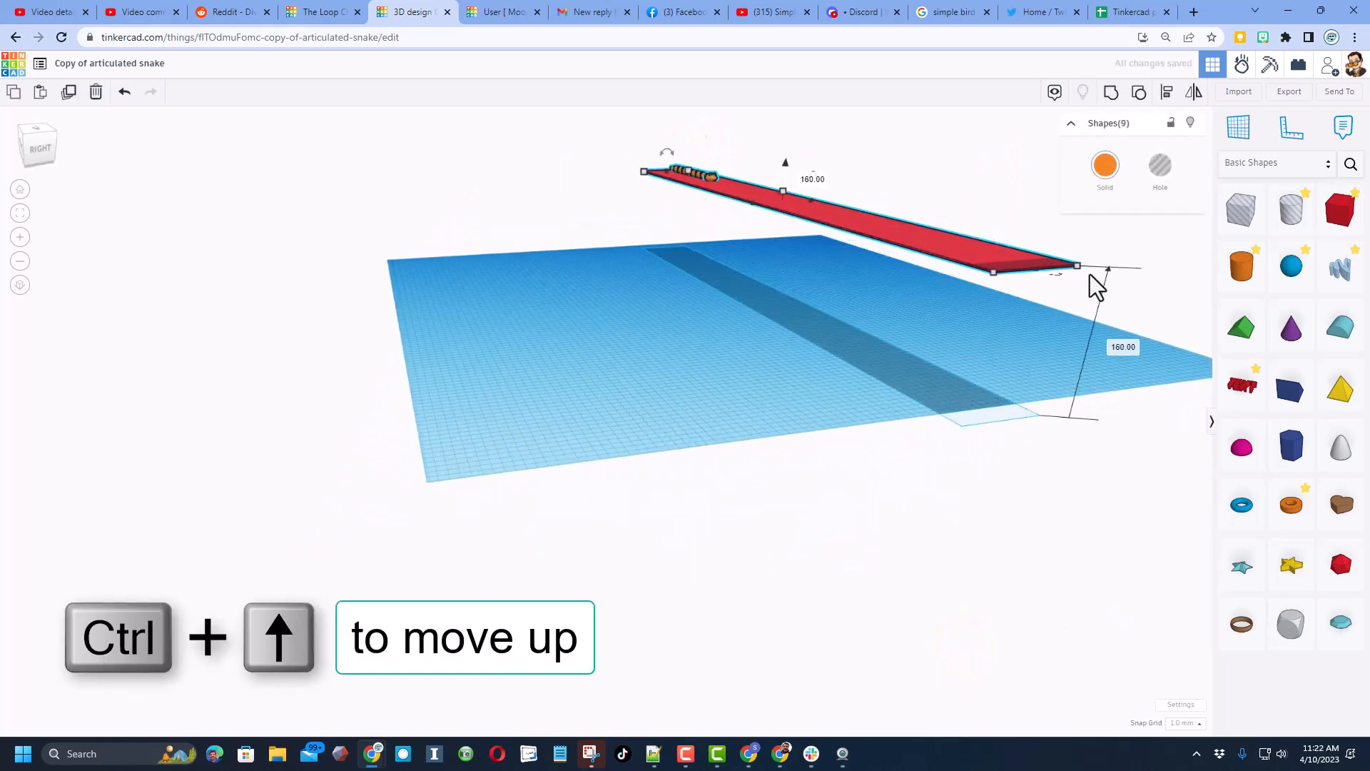
pyautogui.click(1124, 347)
pyautogui.write('200')
pyautogui.press('Return')
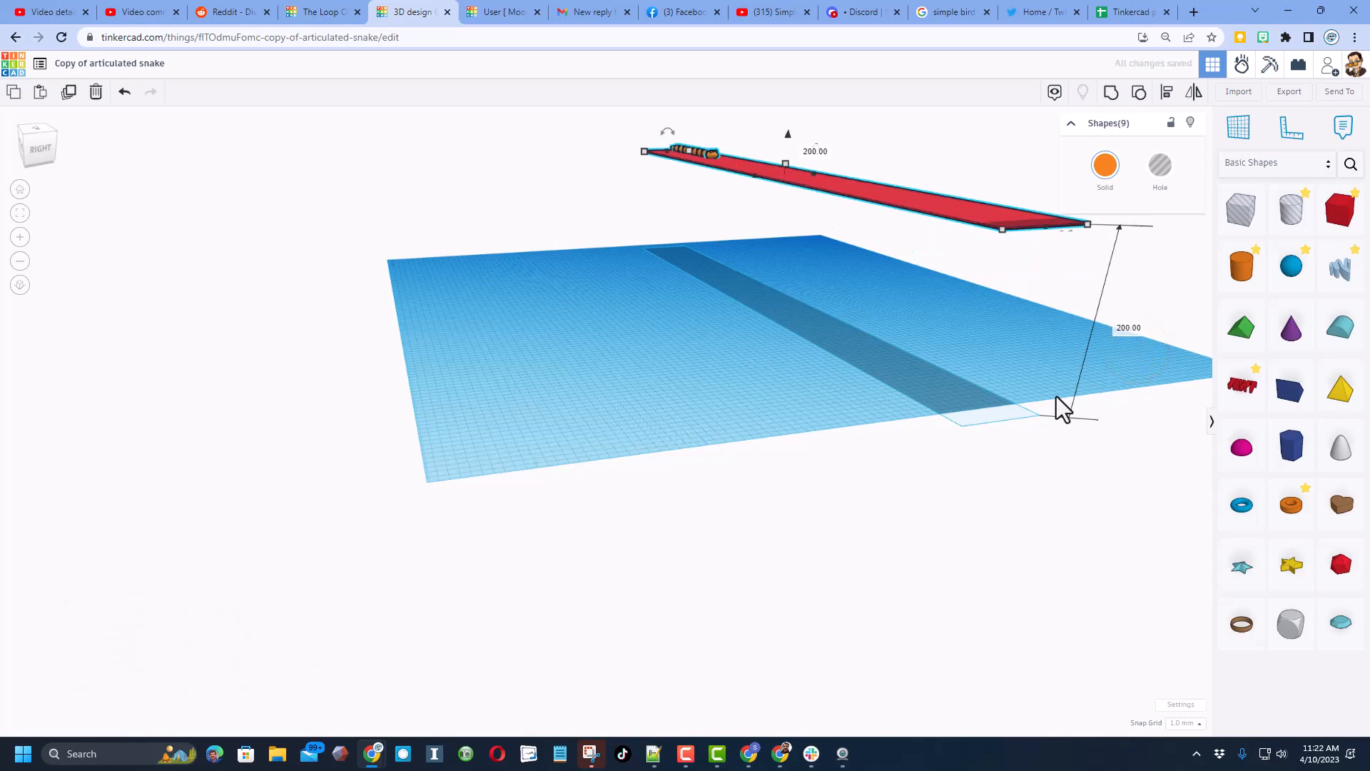
# - Orbit and reset to the Home view to check the raised strip
pyautogui.moveTo(1028, 406); pyautogui.dragTo(535, 503, button='right')
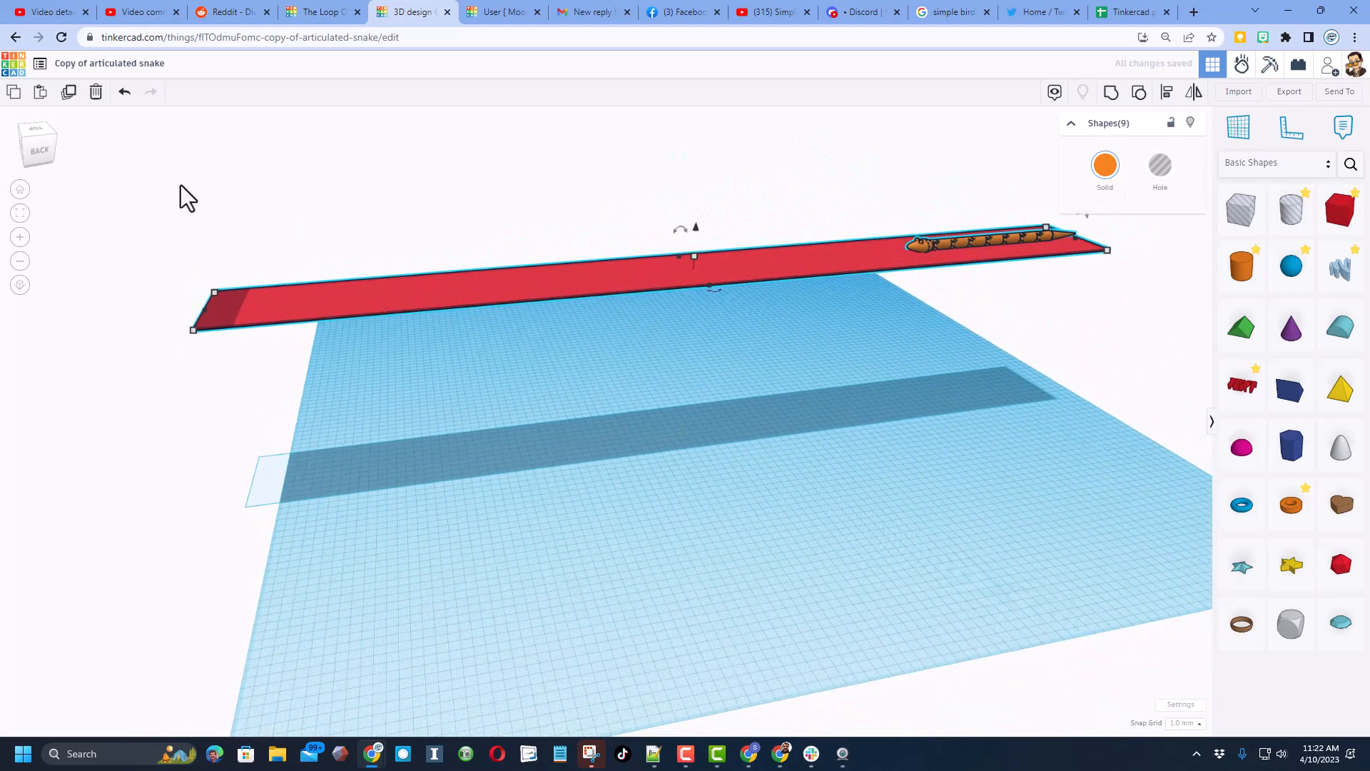
pyautogui.click(35, 145)
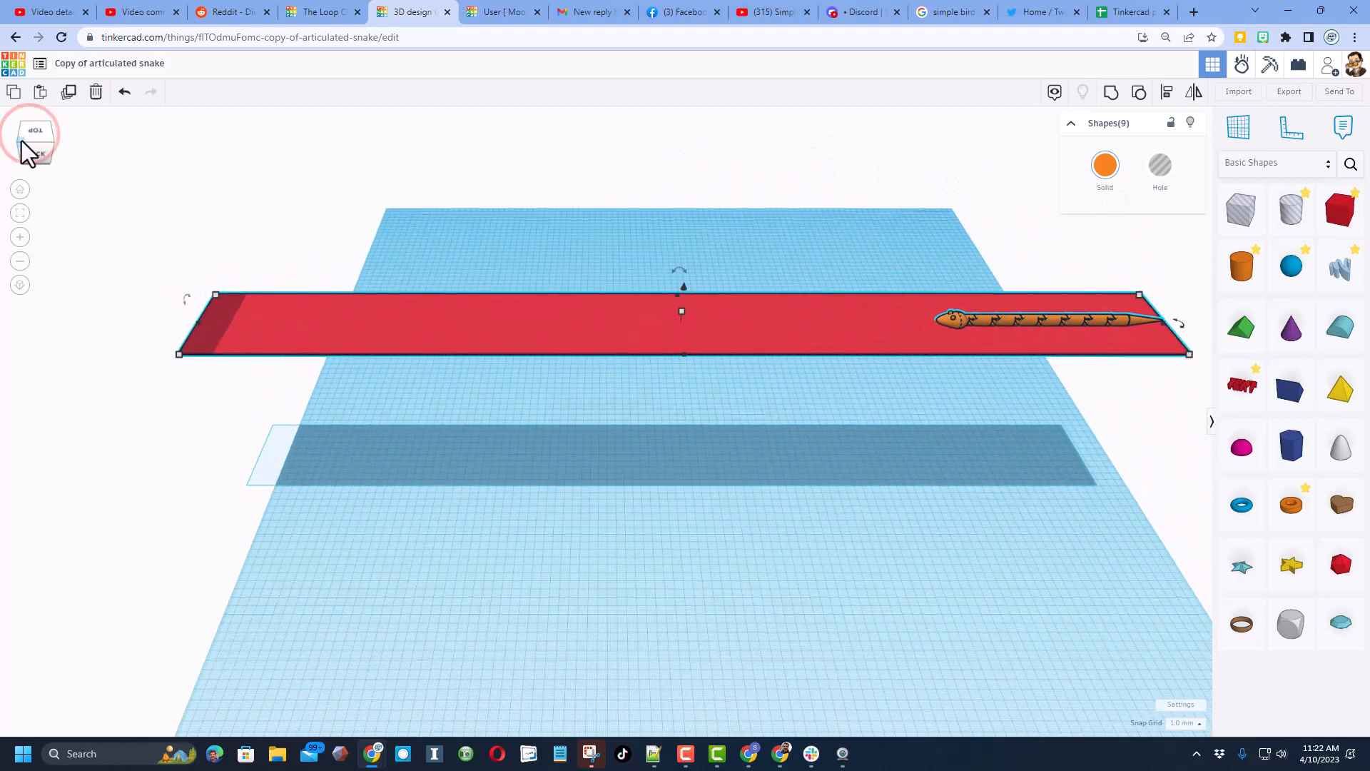
pyautogui.click(20, 189)
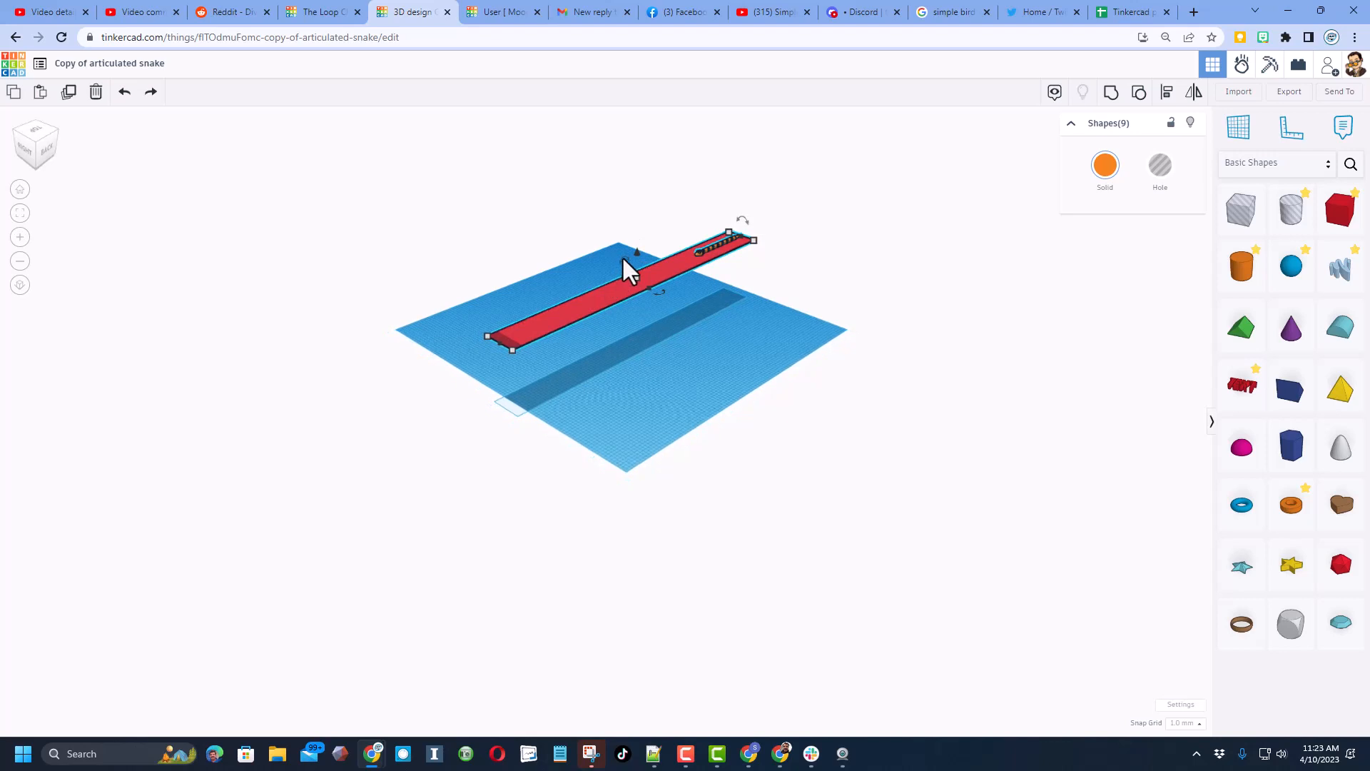
# - Tilt the strip into a 14° ramp, undoing a first attempt, with the snake at the high end
pyautogui.moveTo(622, 256); pyautogui.dragTo(572, 63)
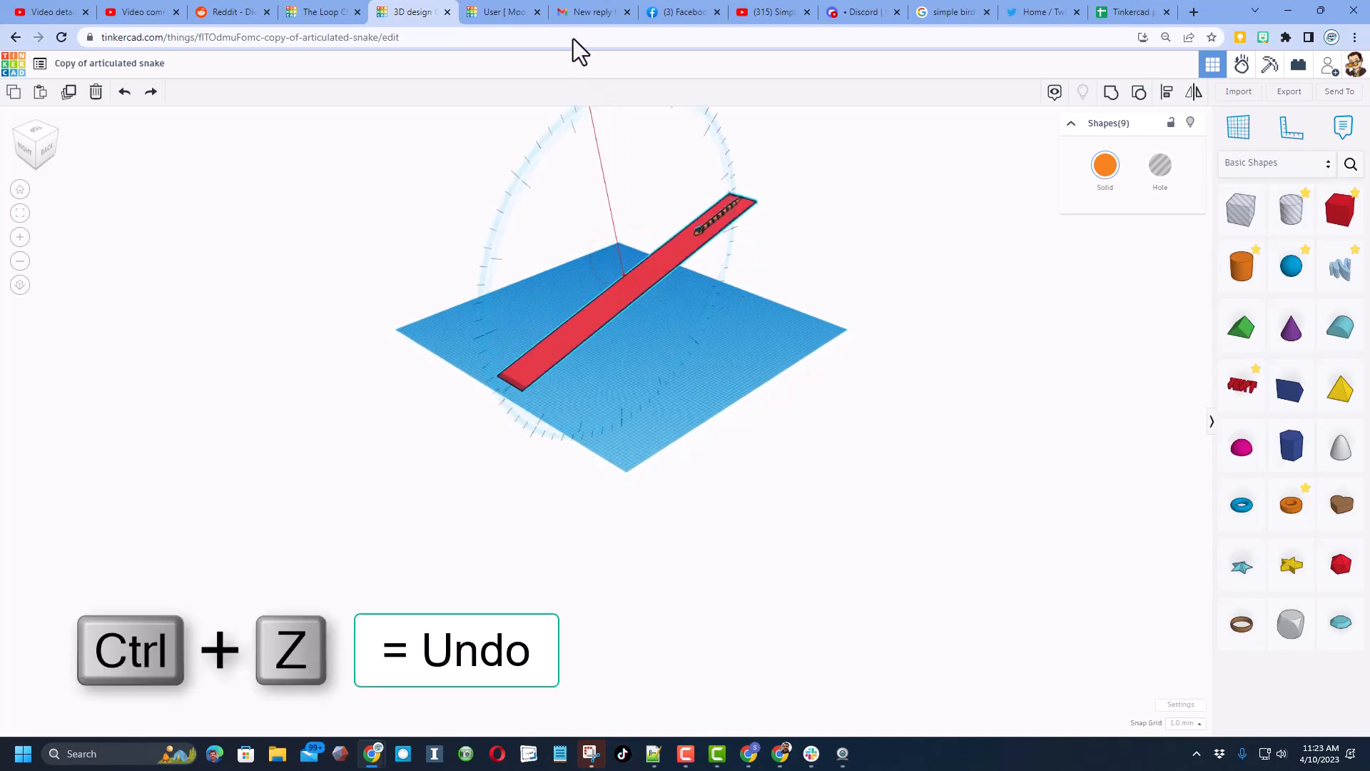
pyautogui.hotkey('ctrl', 'z')
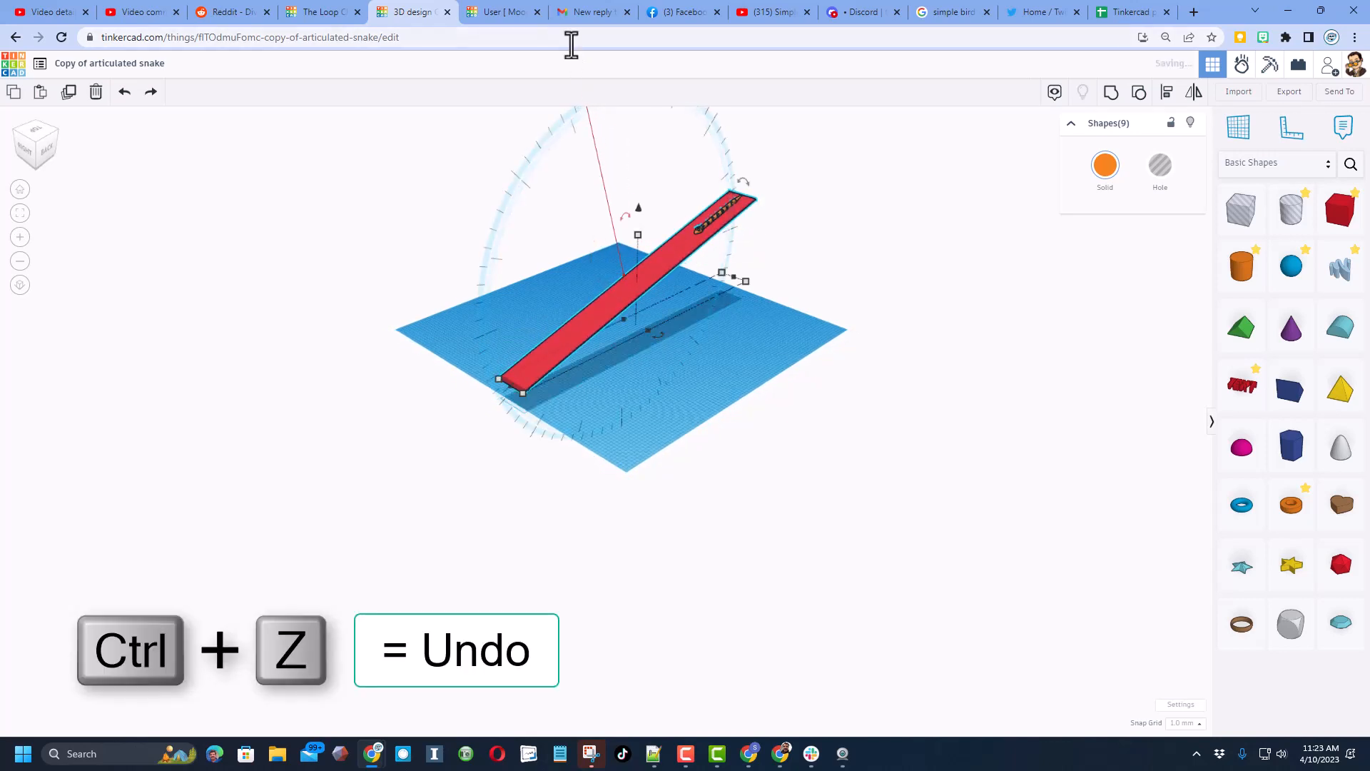
pyautogui.hotkey('ctrl', 'z')
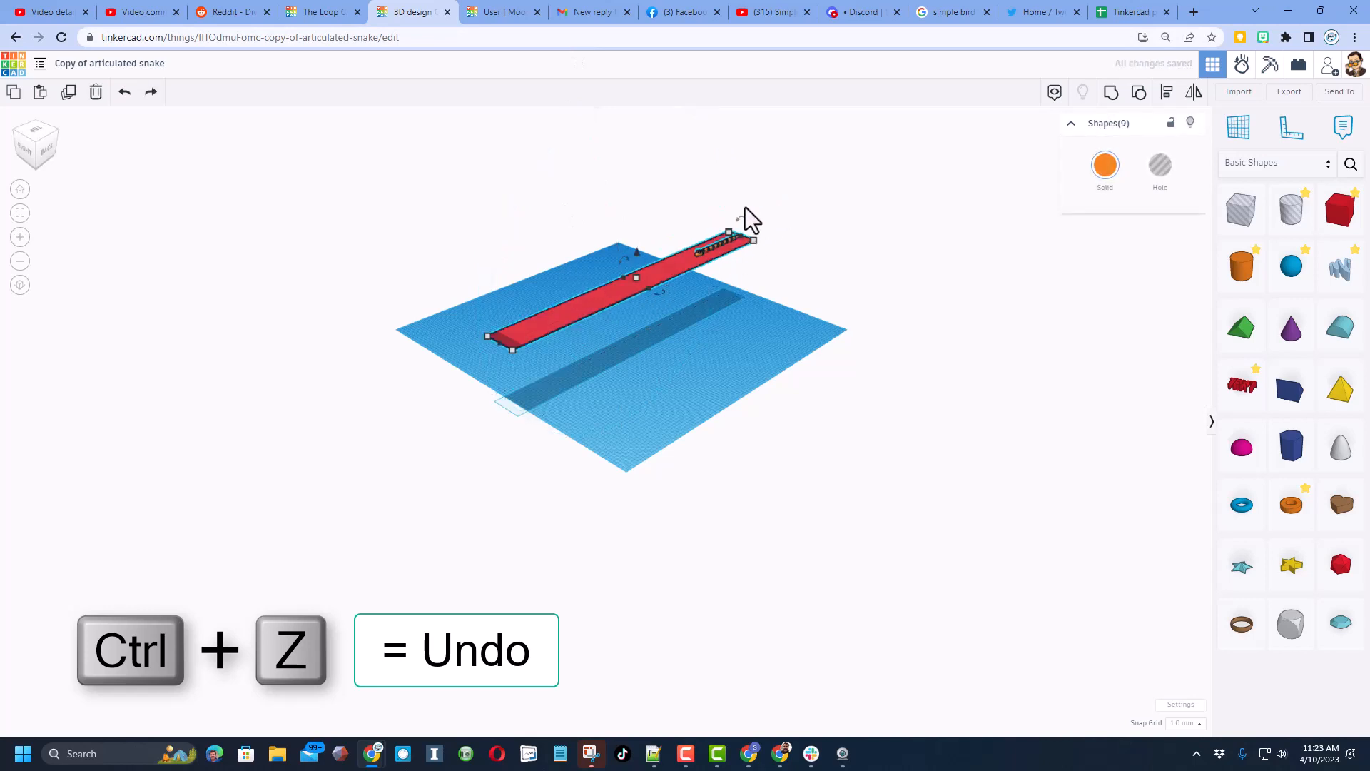
pyautogui.keyDown('shift'); pyautogui.moveTo(669, 173); pyautogui.dragTo(648, 336, button='right'); pyautogui.keyUp('shift')
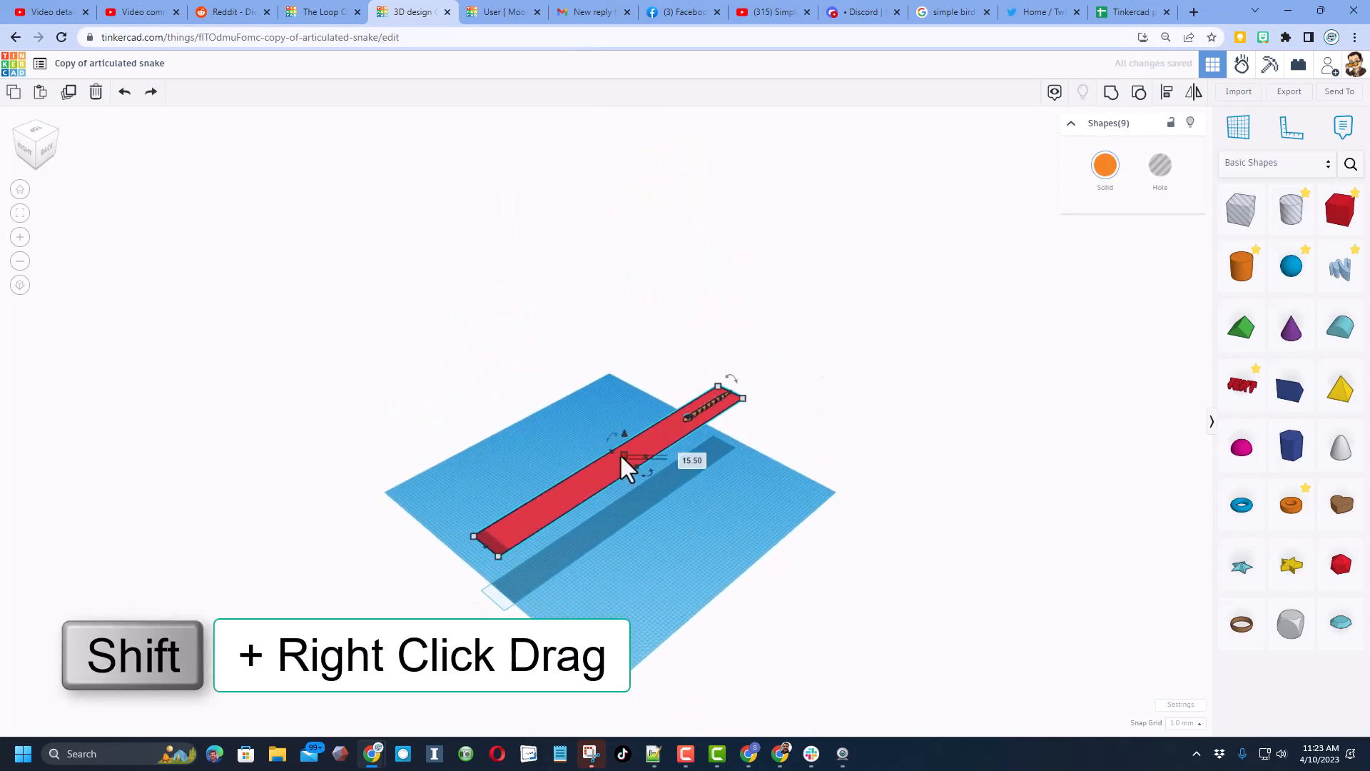
pyautogui.moveTo(624, 434)
pyautogui.mouseDown()
pyautogui.moveTo(404, 19)
pyautogui.moveTo(351, 5)
pyautogui.moveTo(391, 27)
pyautogui.moveTo(292, 71)
pyautogui.moveTo(360, 30)
pyautogui.moveTo(344, 35)
pyautogui.mouseUp()
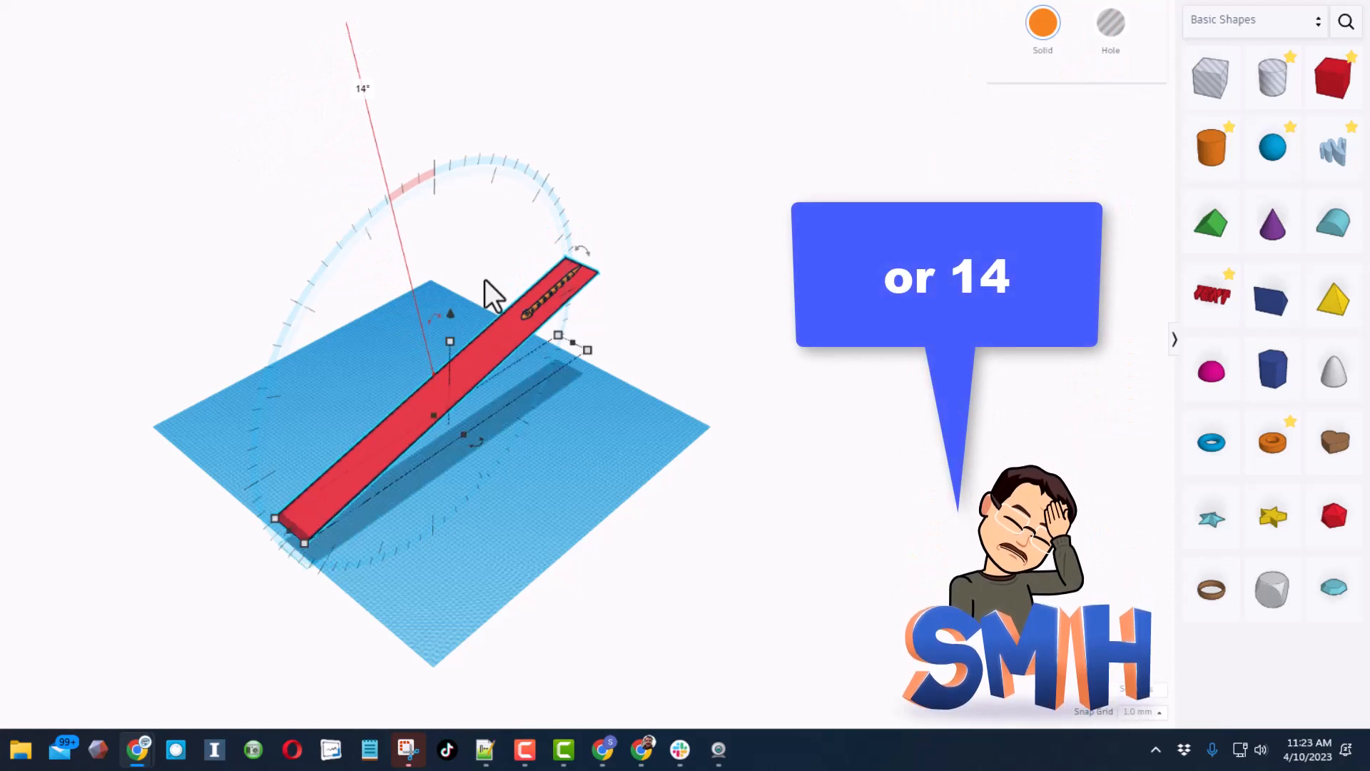
pyautogui.moveTo(626, 447)
pyautogui.mouseDown(button='right')
pyautogui.moveTo(676, 490)
pyautogui.moveTo(738, 491)
pyautogui.mouseUp(button='right')
pyautogui.click(694, 498)
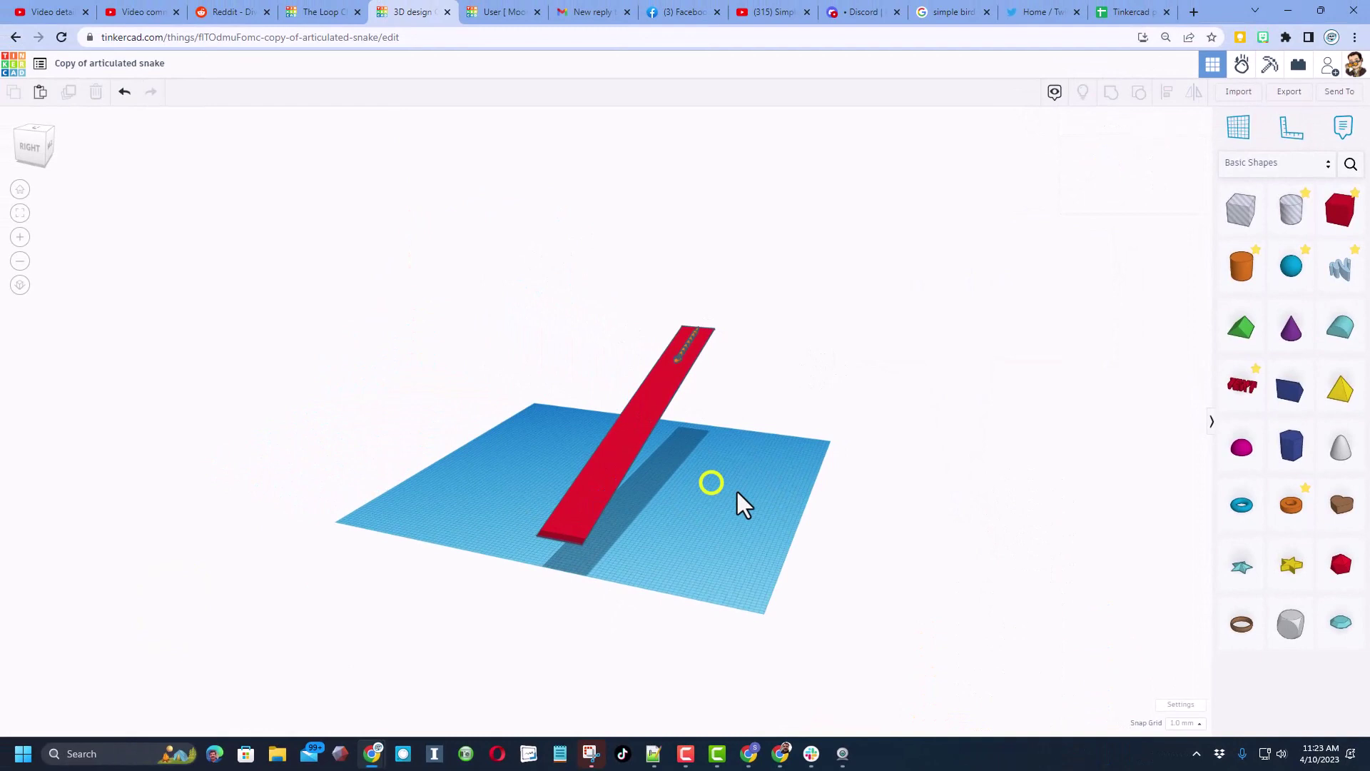
# - Switch to the Sim Lab workspace and select the red ramp to view its Plastic material
pyautogui.click(1243, 68)
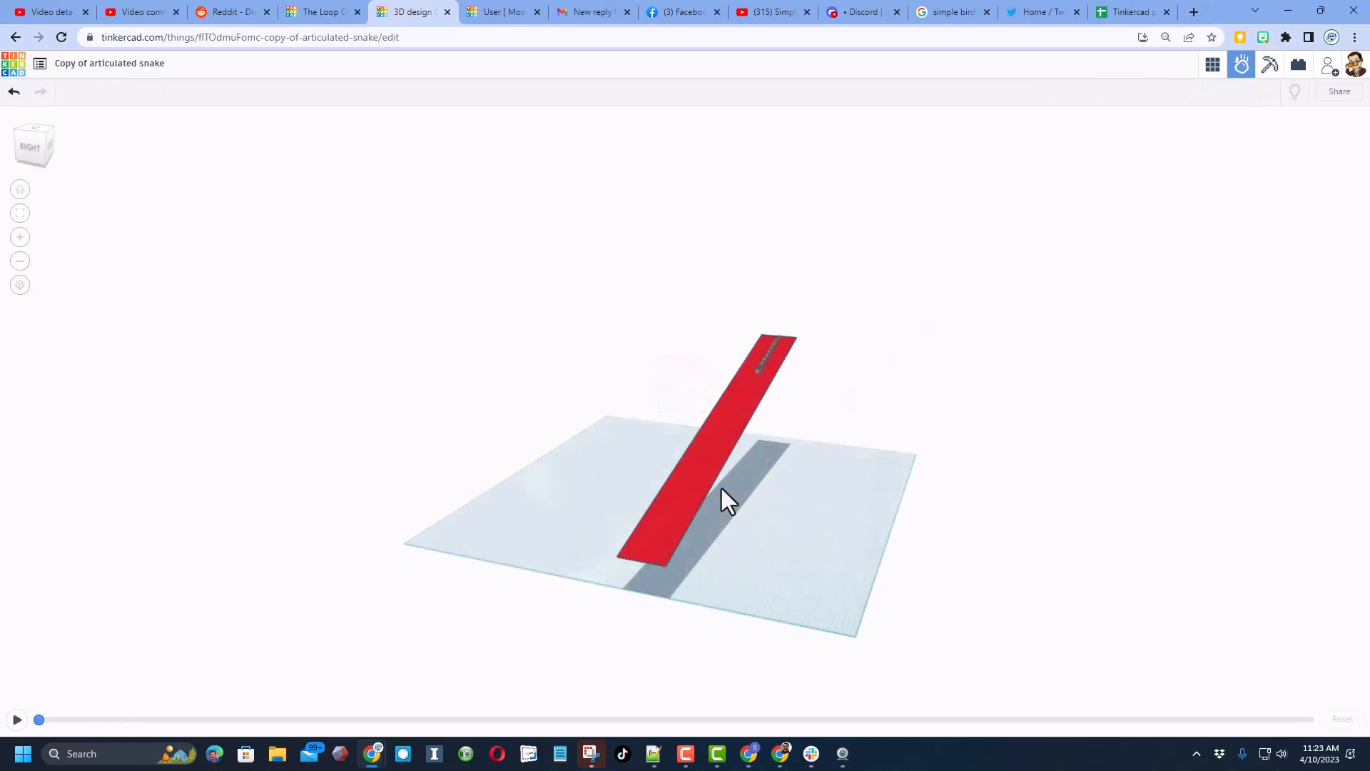
pyautogui.click(713, 449)
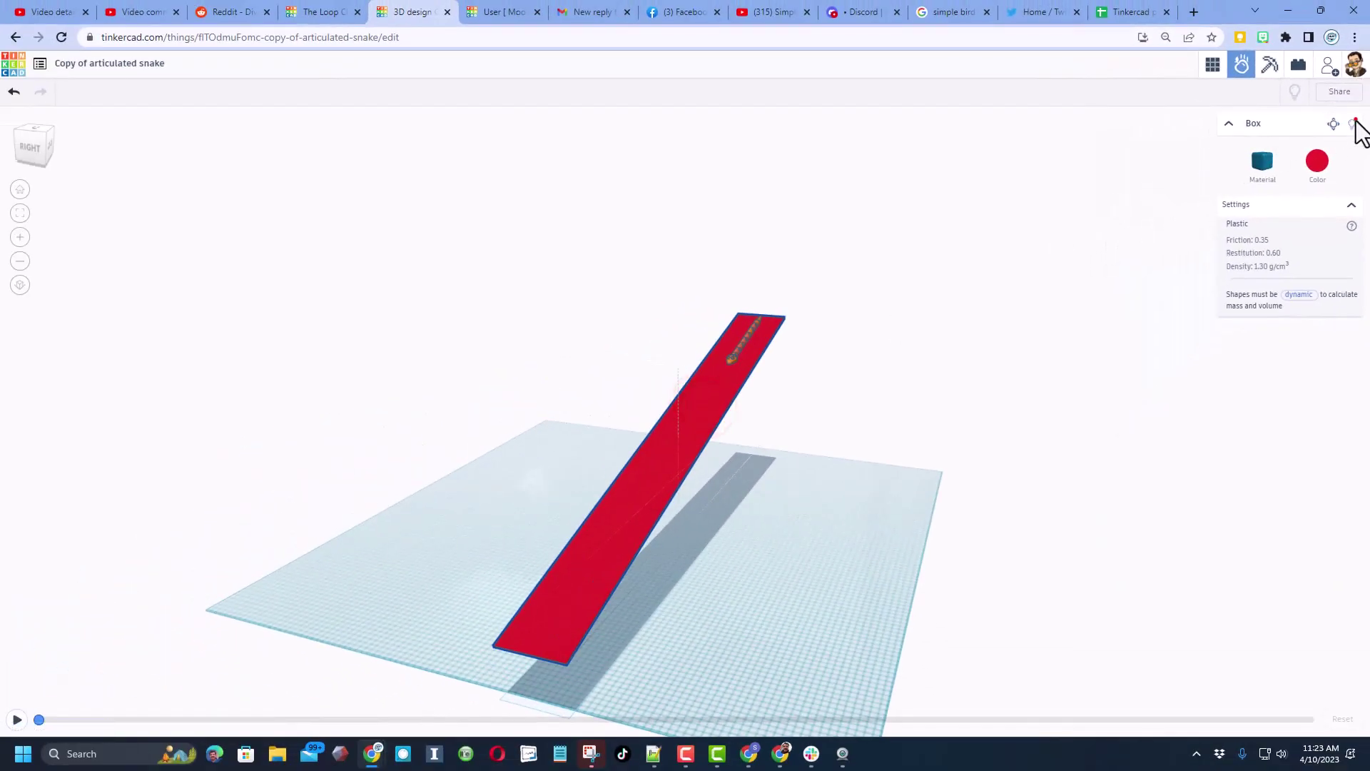
# - Hide the ramp, then make all snake parts Steel and colour them blue
pyautogui.press('Delete')
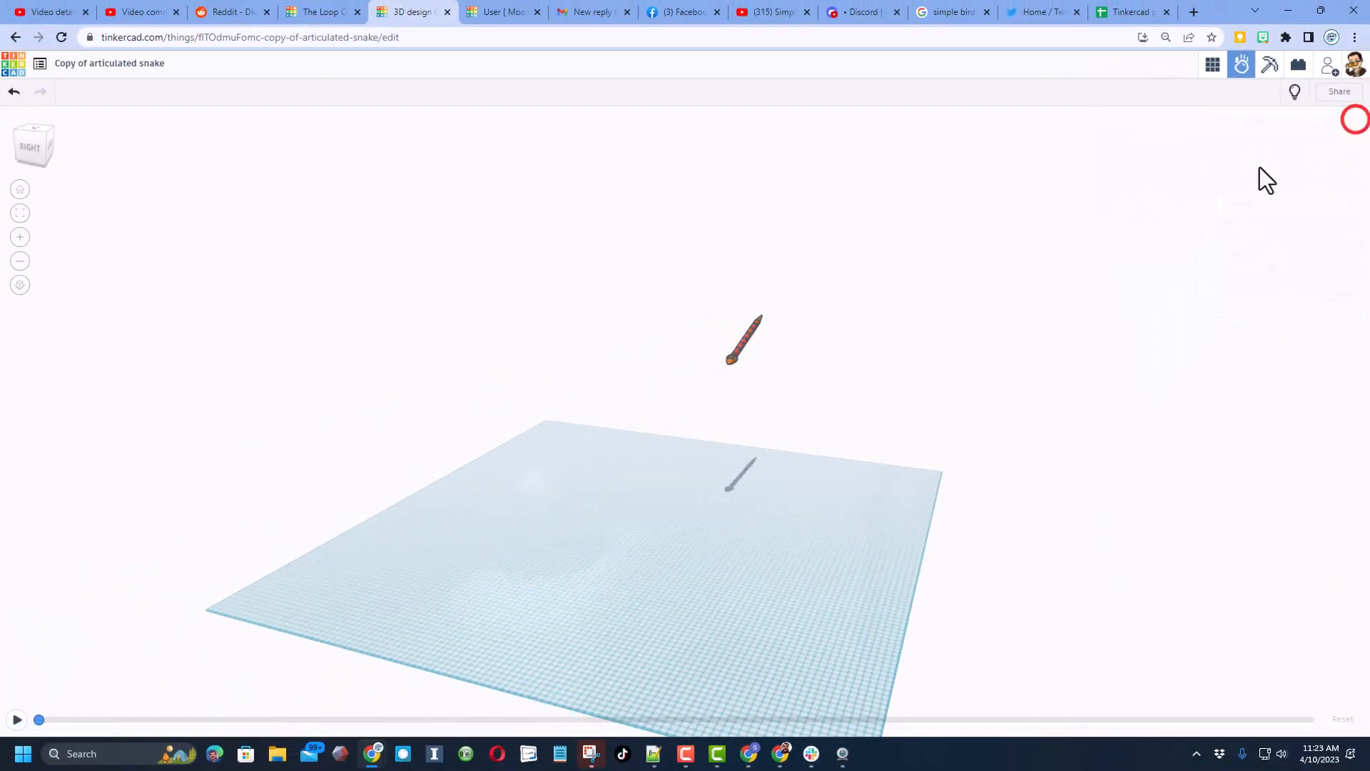
pyautogui.moveTo(749, 377); pyautogui.dragTo(792, 403)
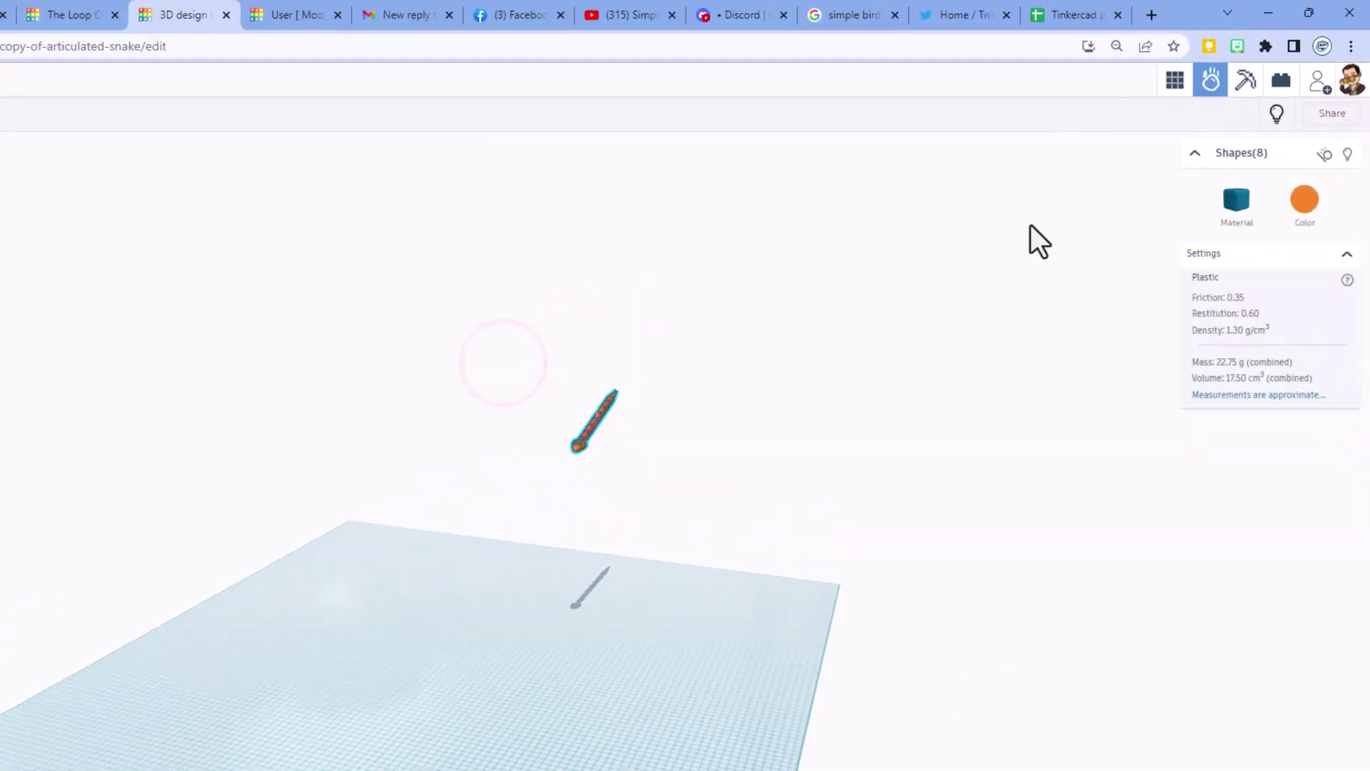
pyautogui.click(1247, 195)
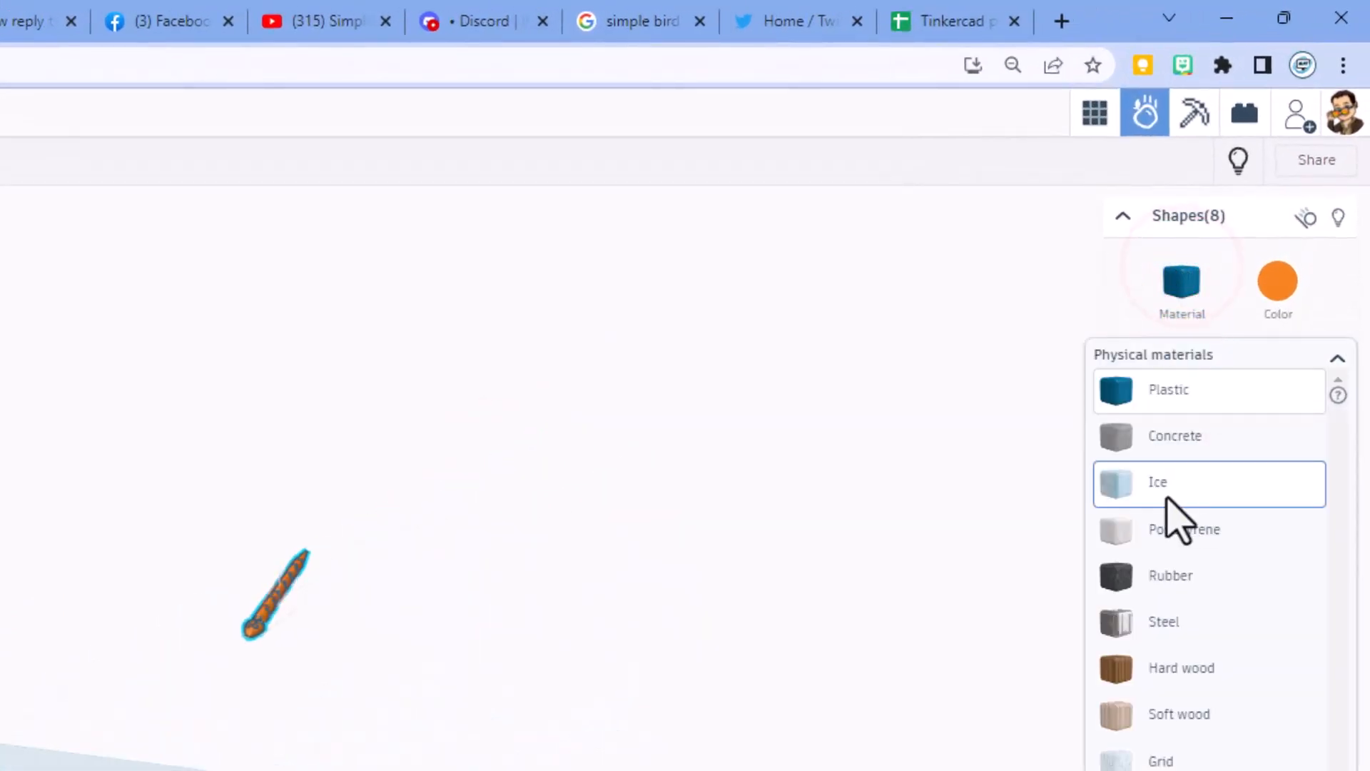
pyautogui.click(1154, 625)
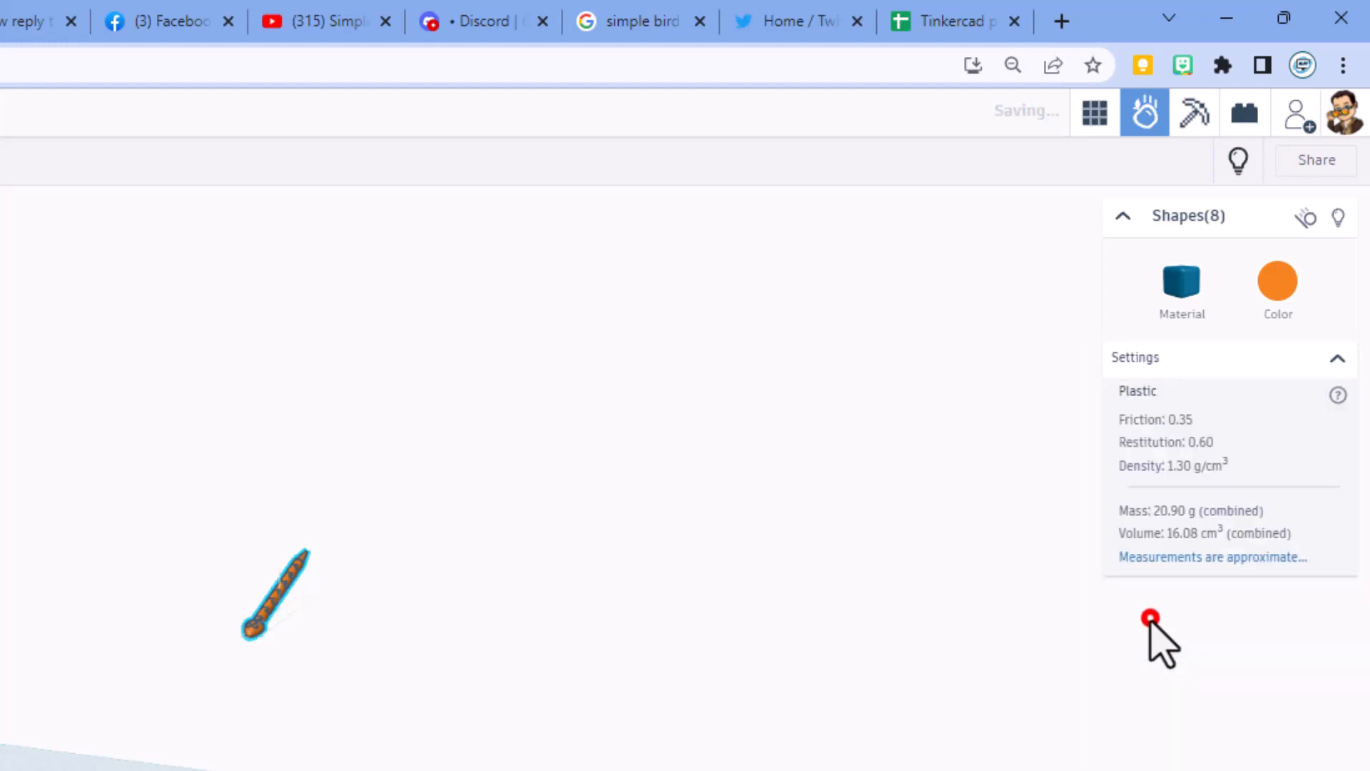
pyautogui.click(1279, 281)
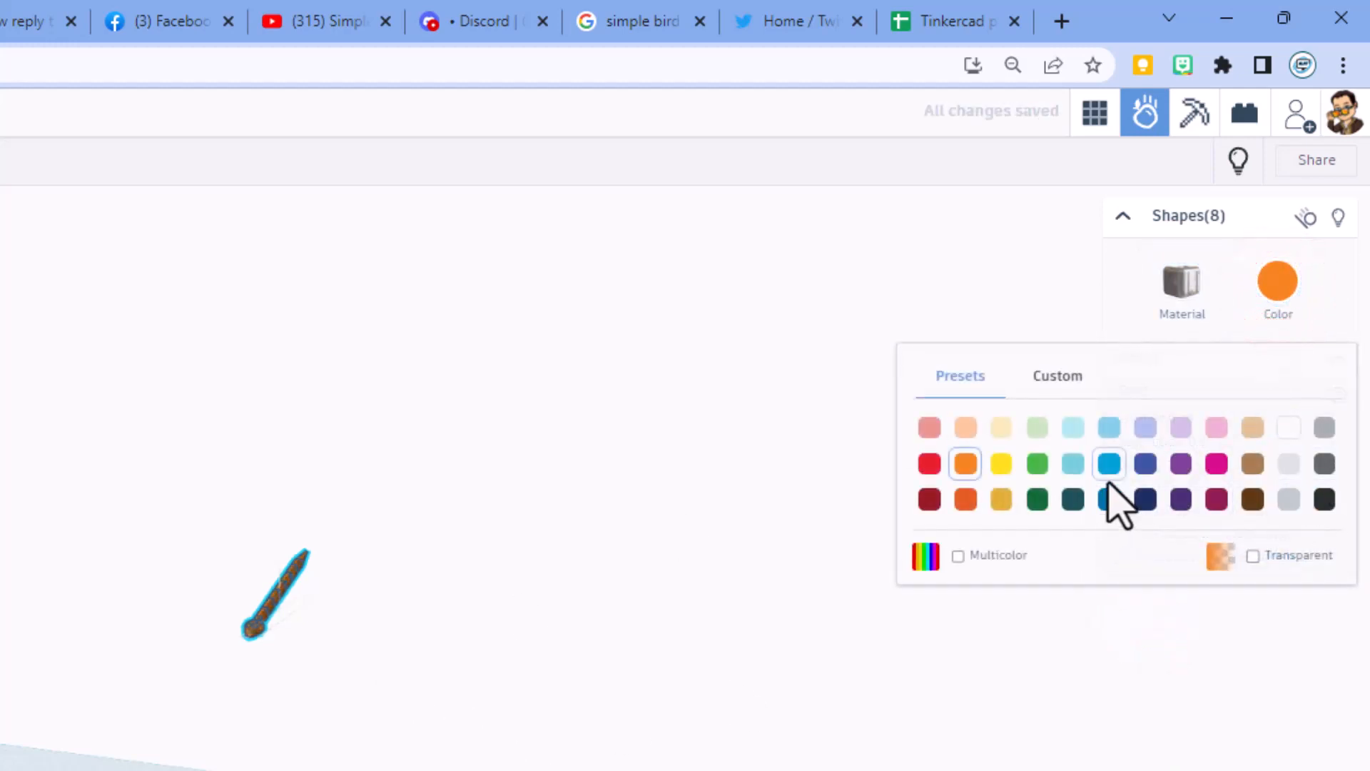
pyautogui.click(1146, 464)
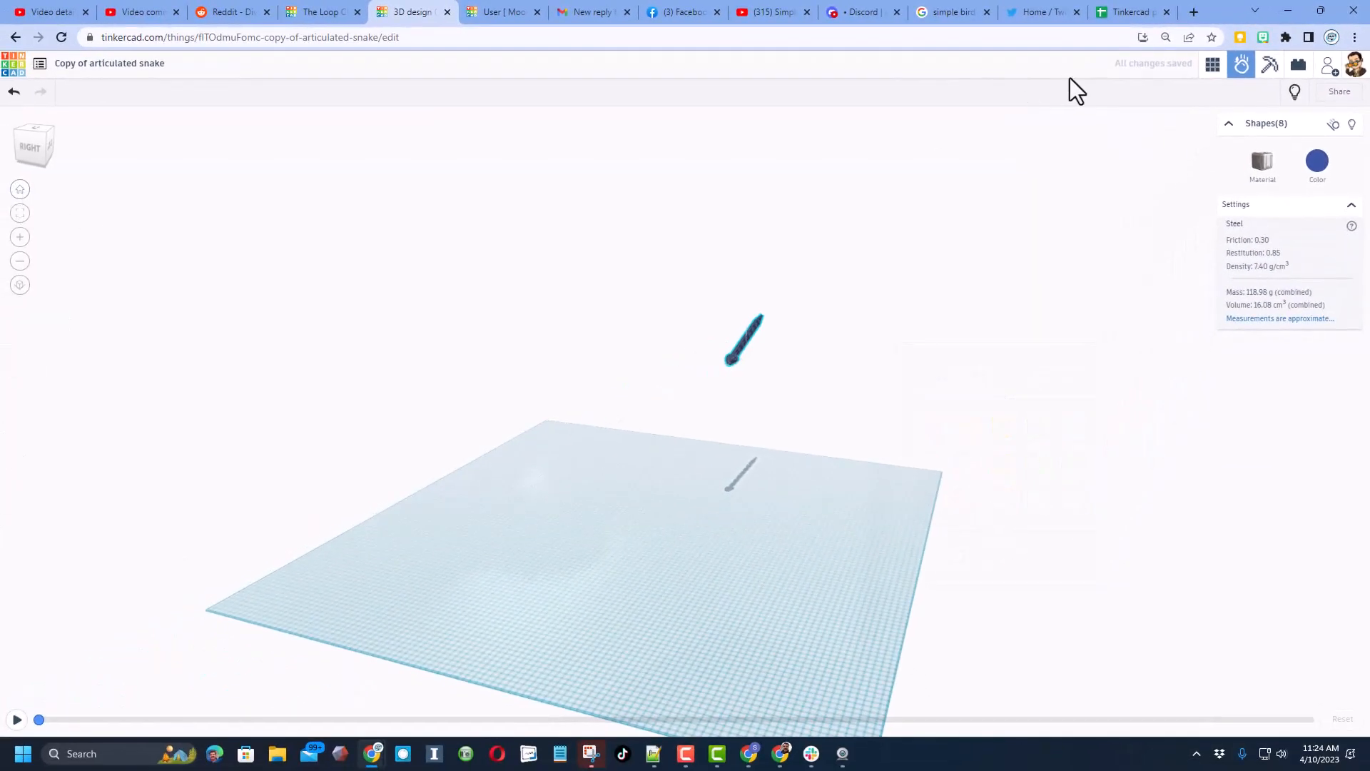
# - Show the ramp again, play a trial simulation of the snake sliding, pause and reset it
pyautogui.click(1294, 92)
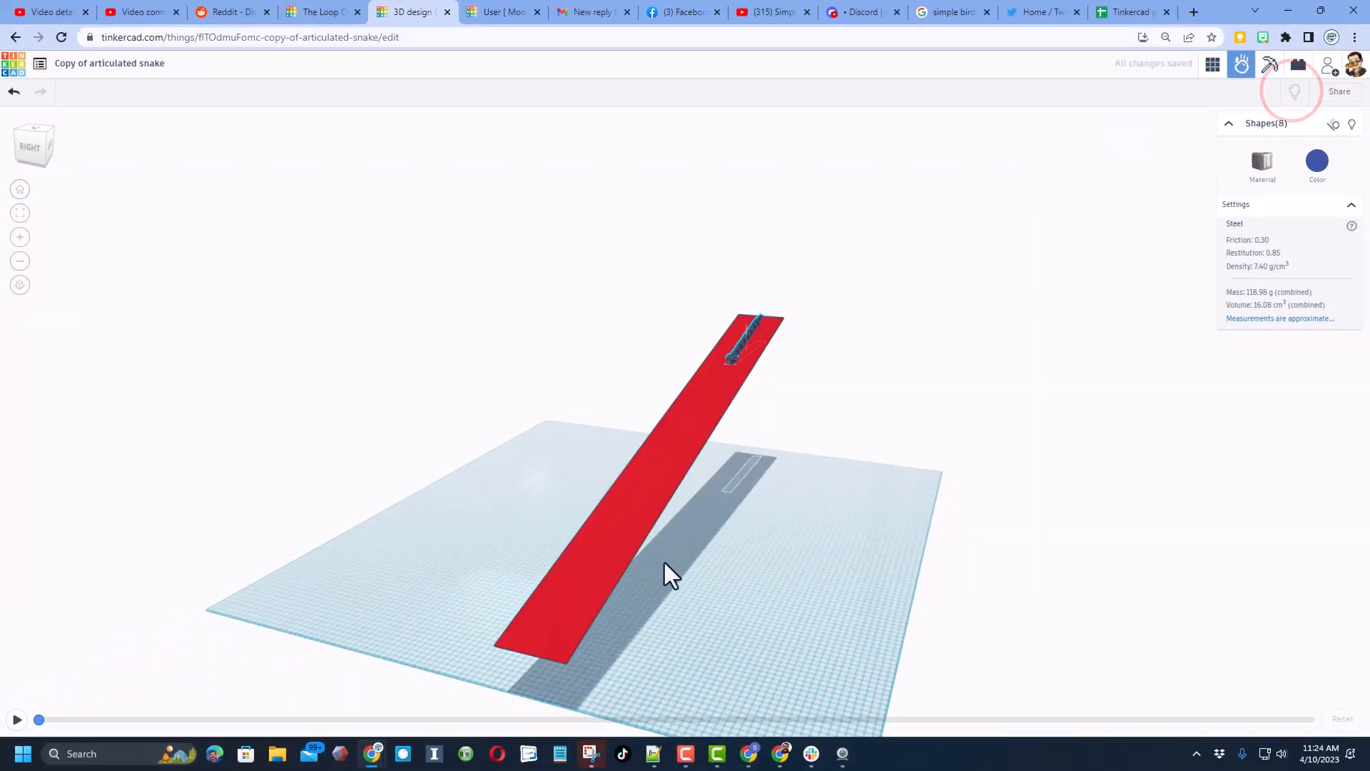
pyautogui.click(754, 528)
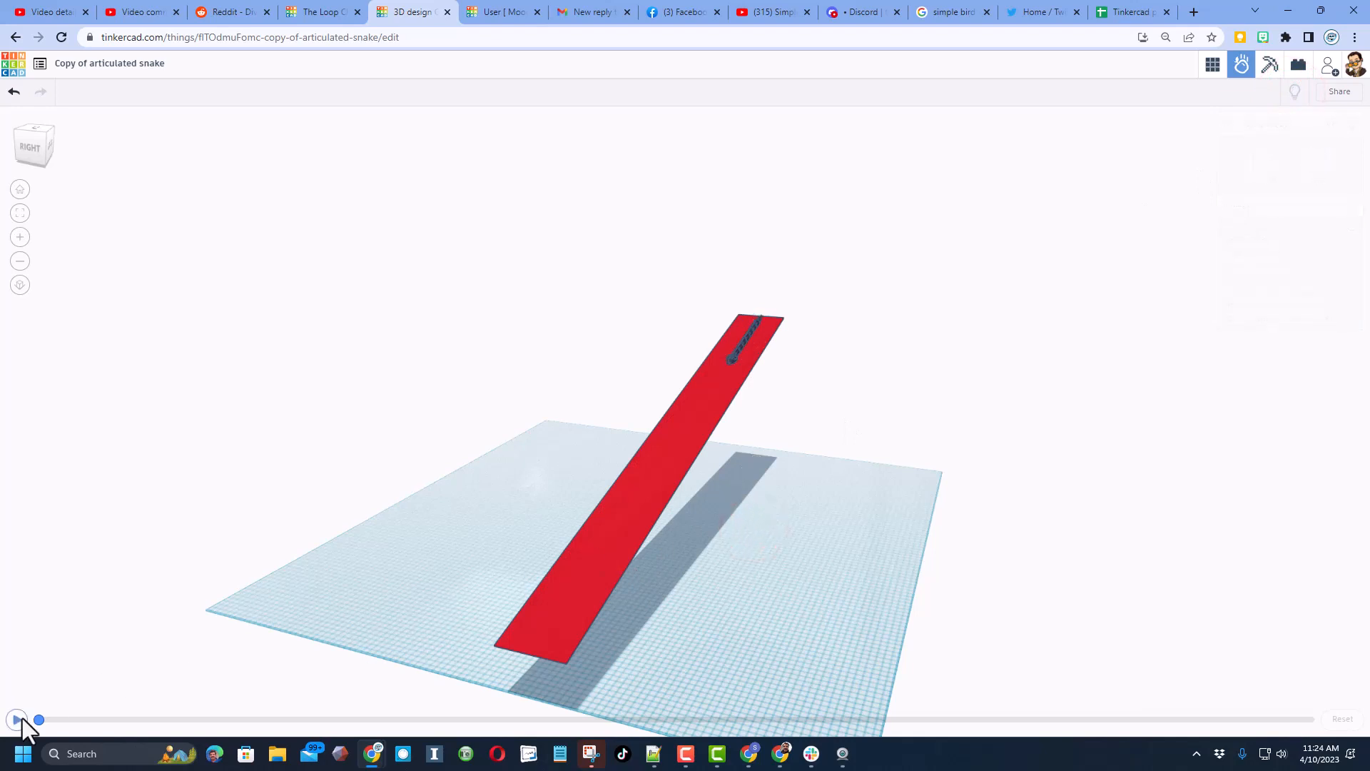
pyautogui.click(19, 718)
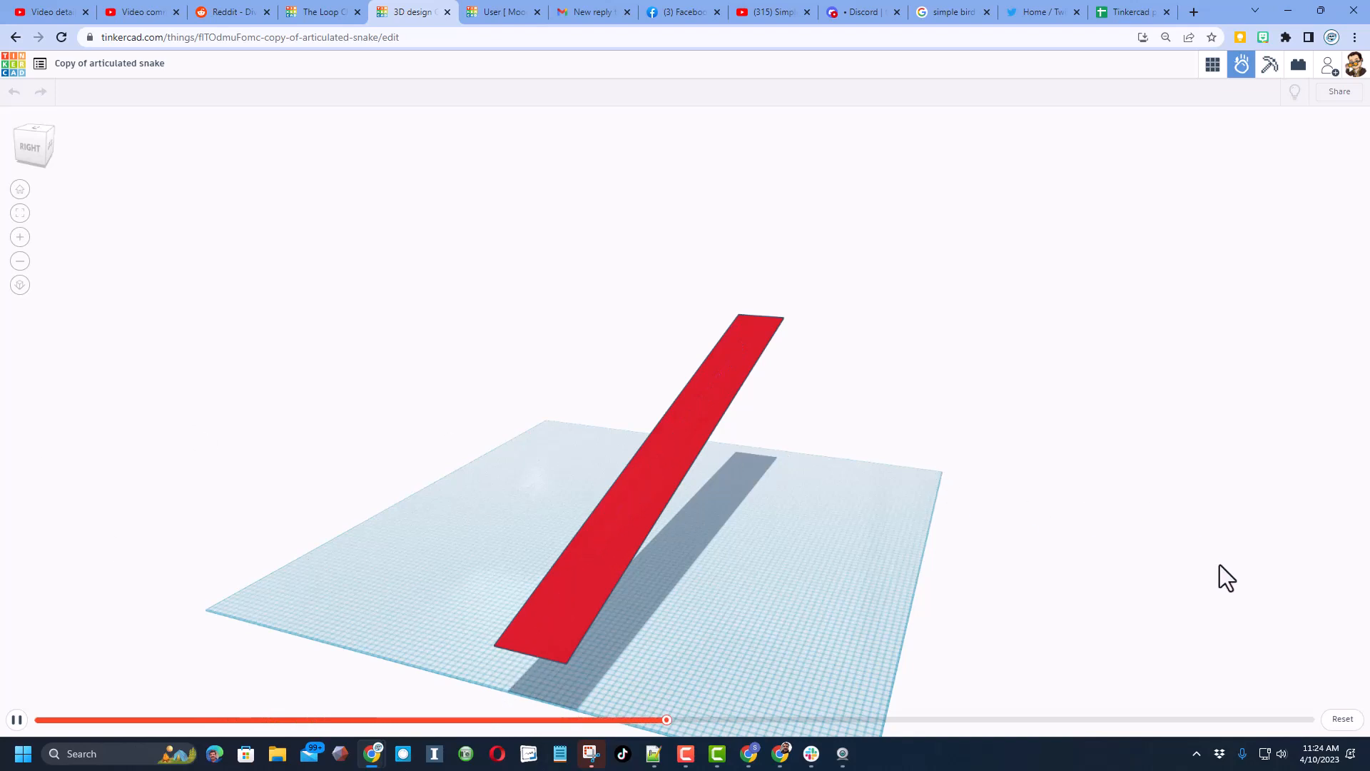
pyautogui.click(16, 720)
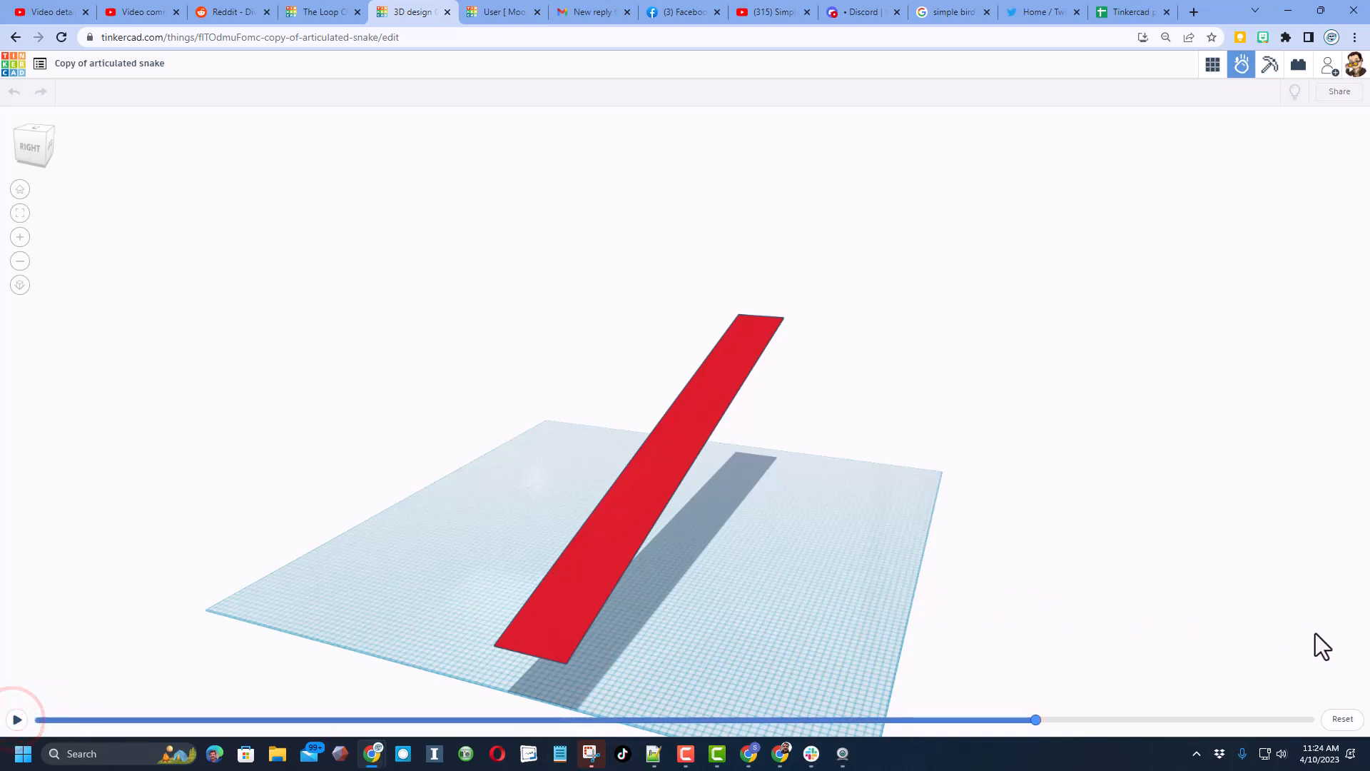
pyautogui.click(1348, 718)
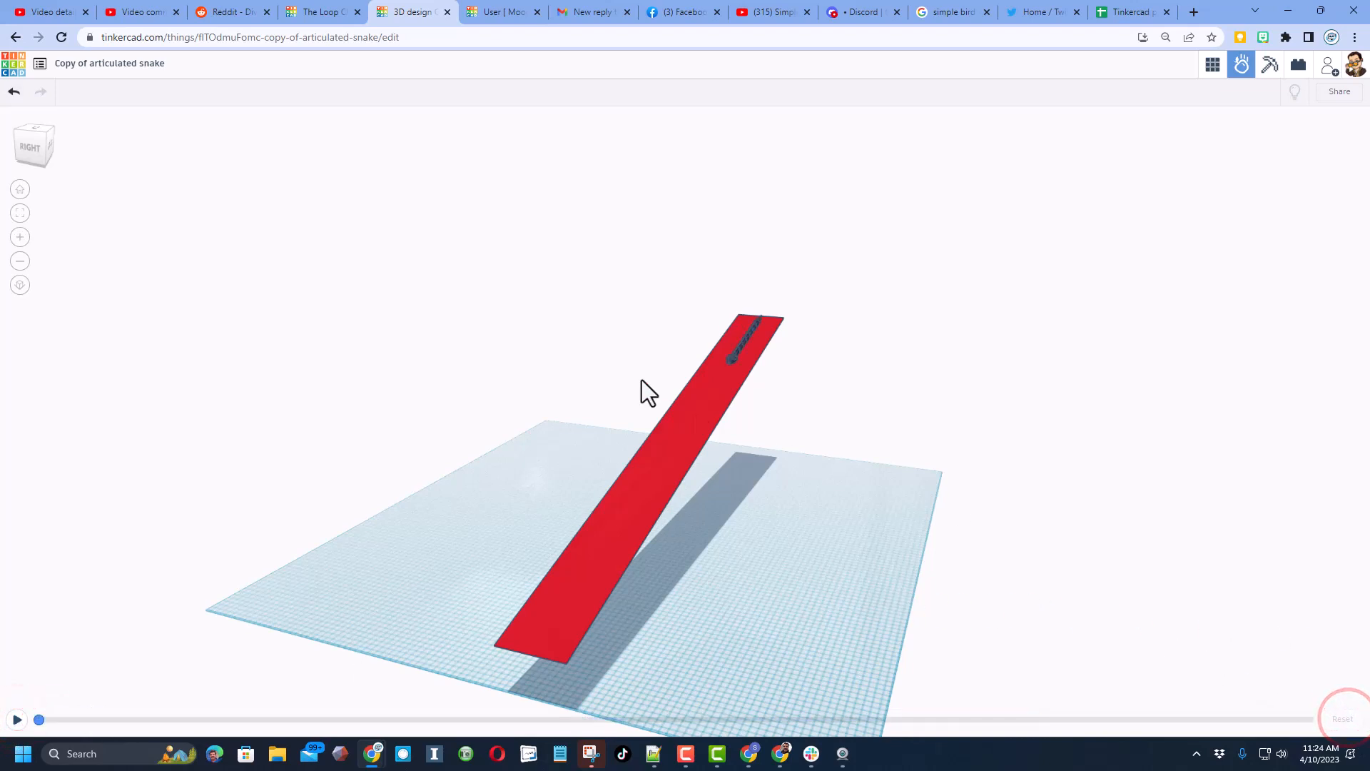
# - Back in the 3D editor, place a workplane on the ramp surface and drop a cylinder onto it
pyautogui.click(1214, 64)
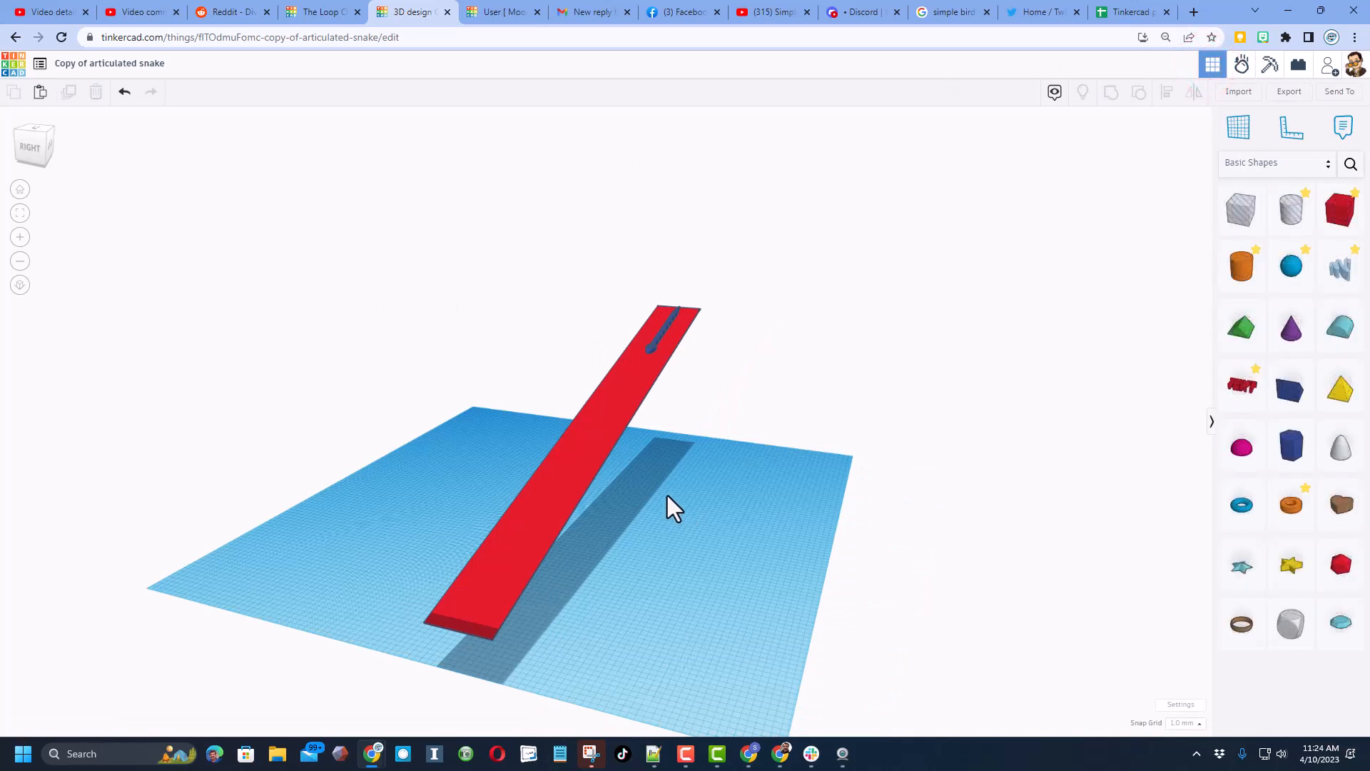
pyautogui.moveTo(667, 496); pyautogui.dragTo(654, 419, button='right')
pyautogui.scroll(3, 632, 375)
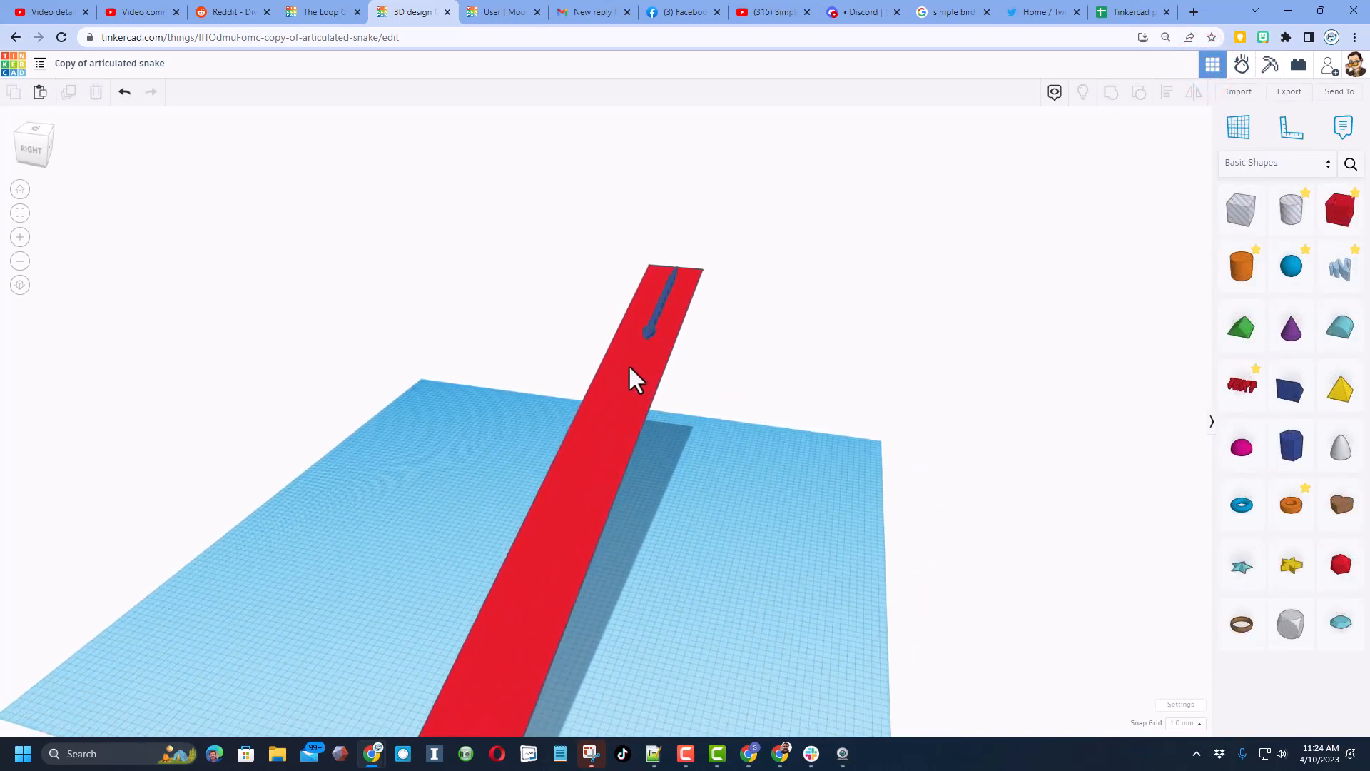
pyautogui.press('w')
pyautogui.moveTo(629, 365); pyautogui.dragTo(686, 380, button='right')
pyautogui.click(624, 365)
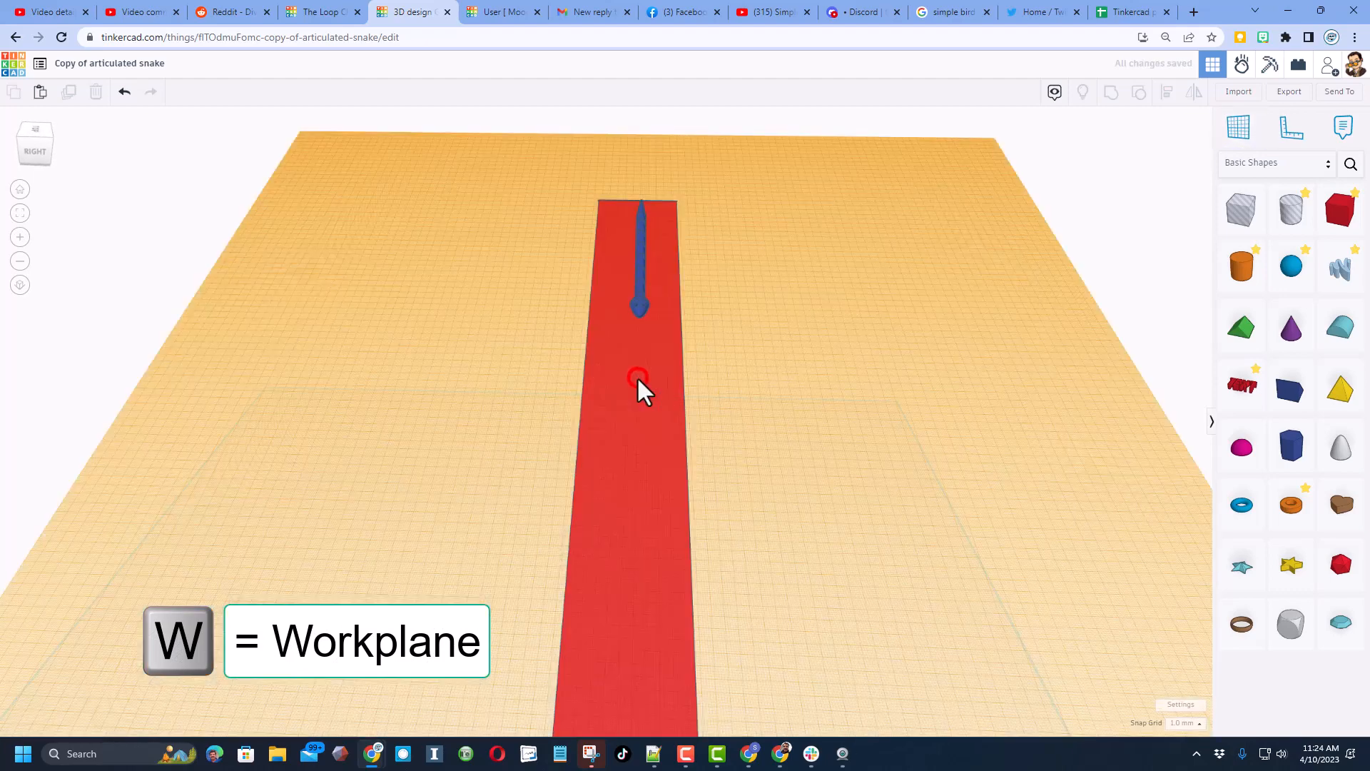
pyautogui.click(673, 429)
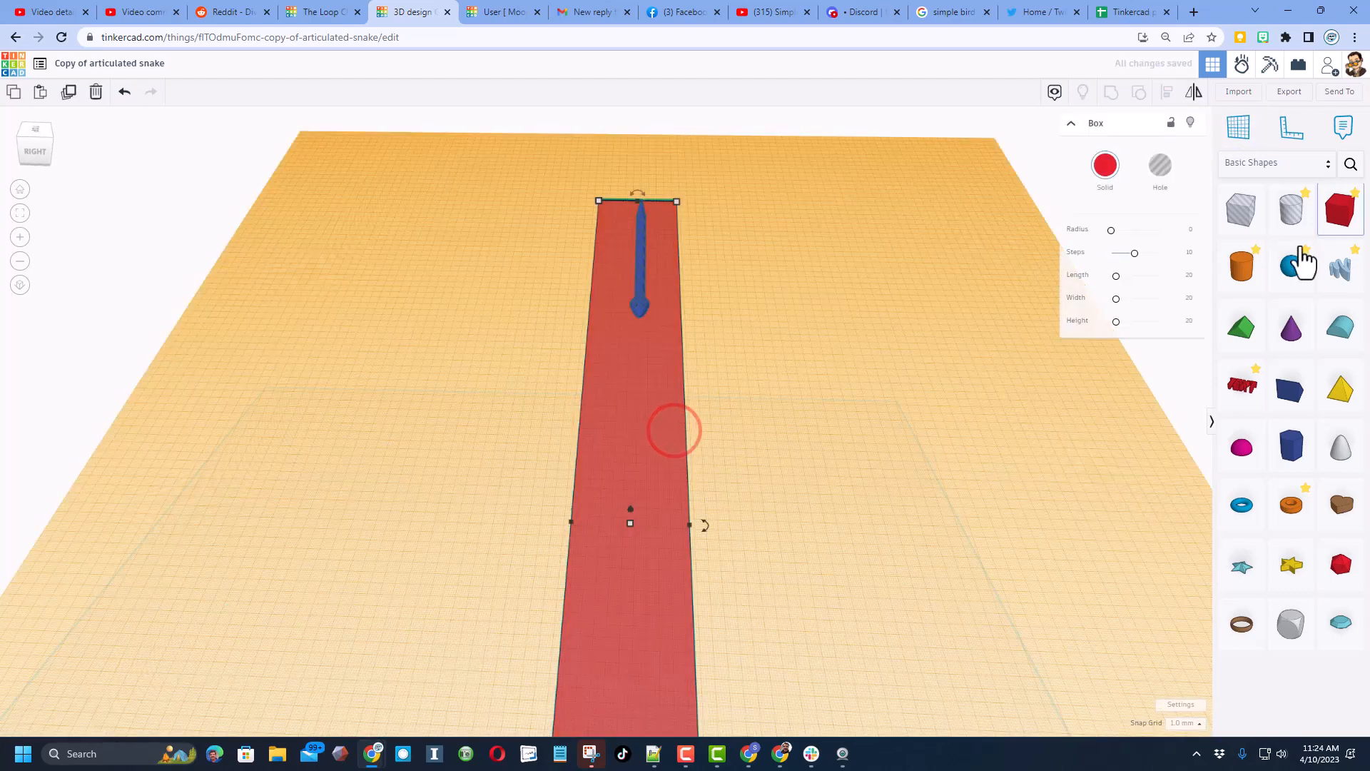
pyautogui.click(1242, 268)
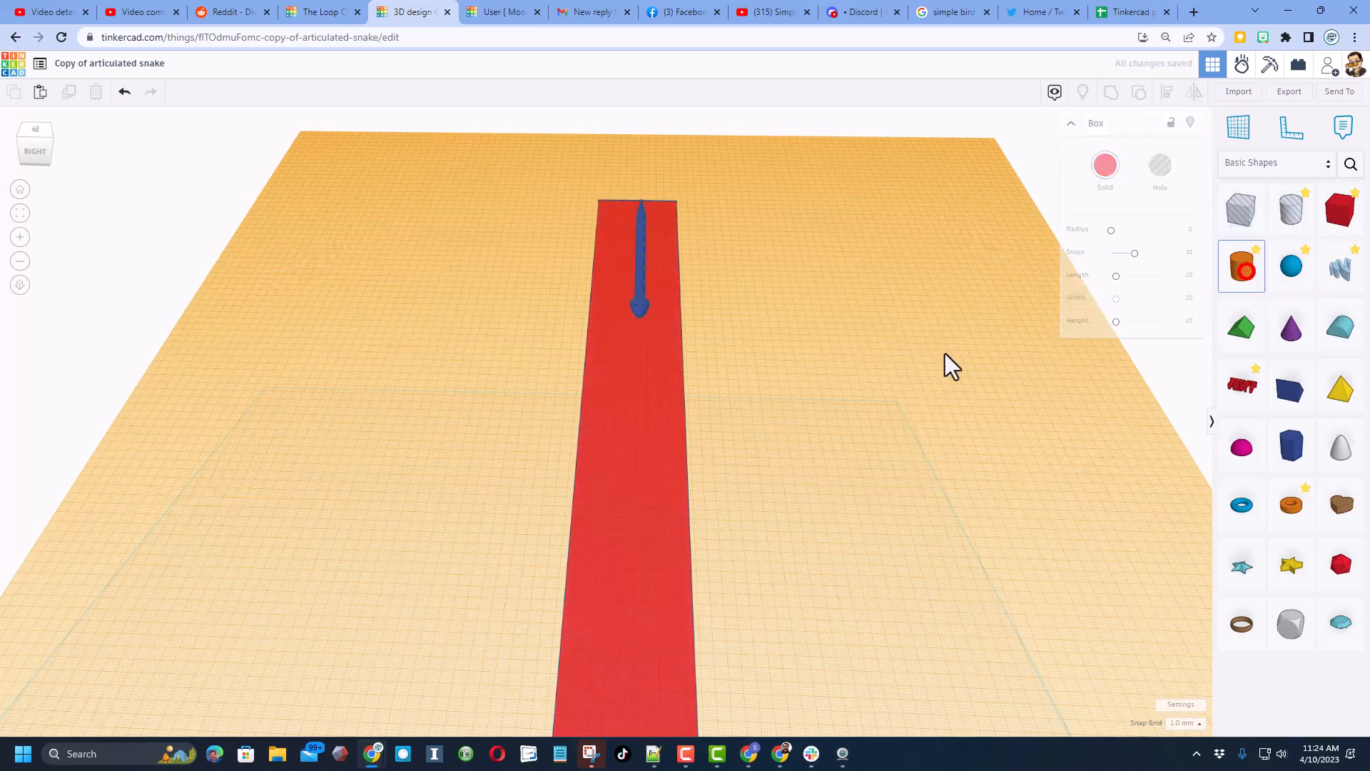
pyautogui.click(605, 351)
# - Duplicate the cylinder four times, nudging each copy into a staggered line down the ramp
pyautogui.hotkey('ctrl', 'd')
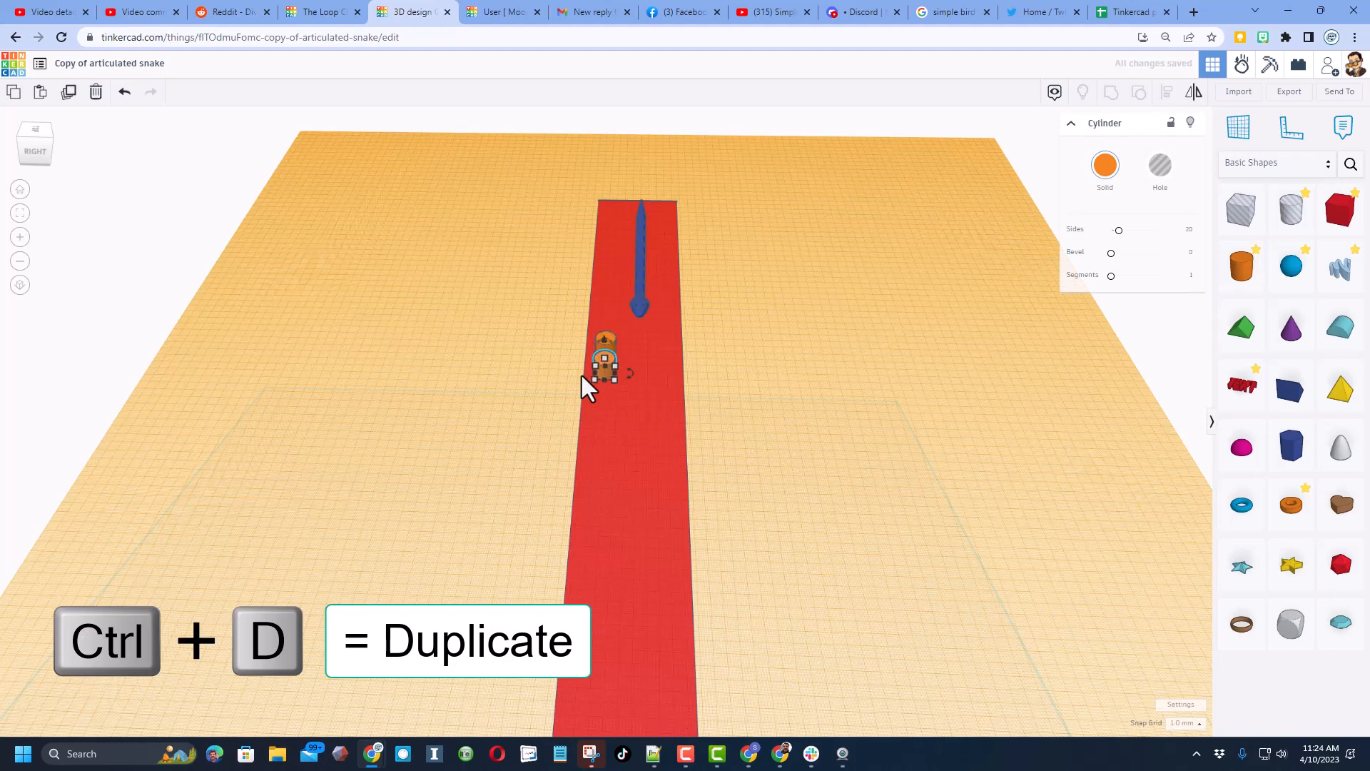
pyautogui.press('Down')
pyautogui.press('Down')
pyautogui.press('Down')
pyautogui.hotkey('shift', 'Down')
pyautogui.hotkey('shift', 'Down')
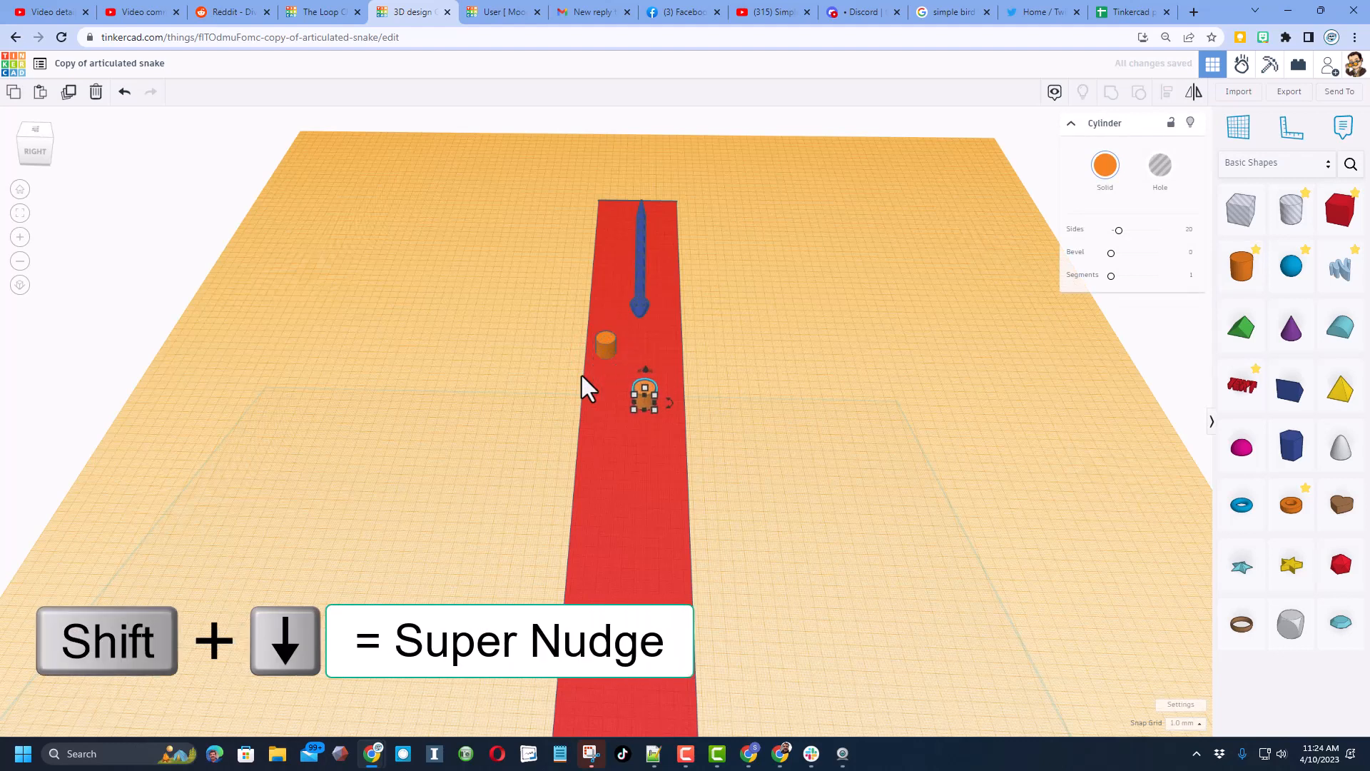
pyautogui.hotkey('ctrl', 'd')
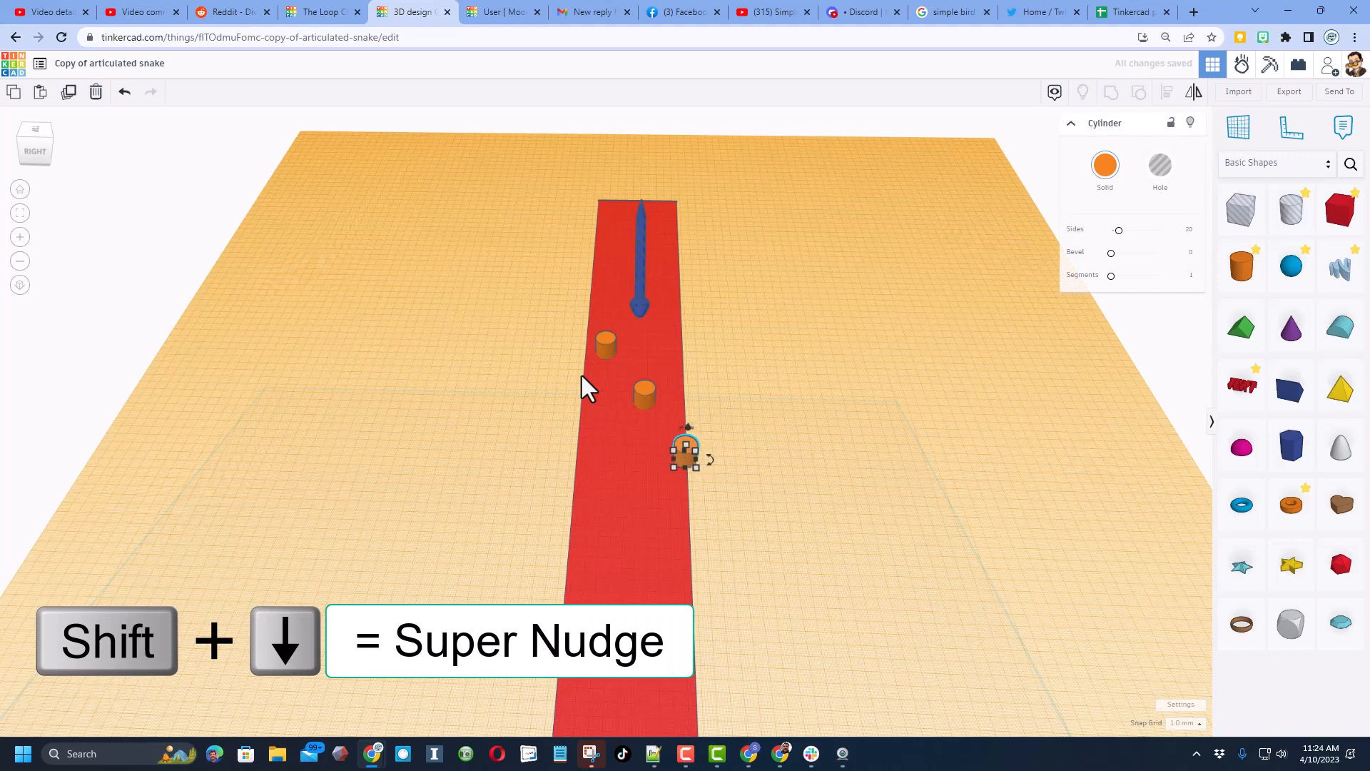
pyautogui.press('Left')
pyautogui.press('Left')
pyautogui.press('Left')
pyautogui.press('Left')
pyautogui.press('Left')
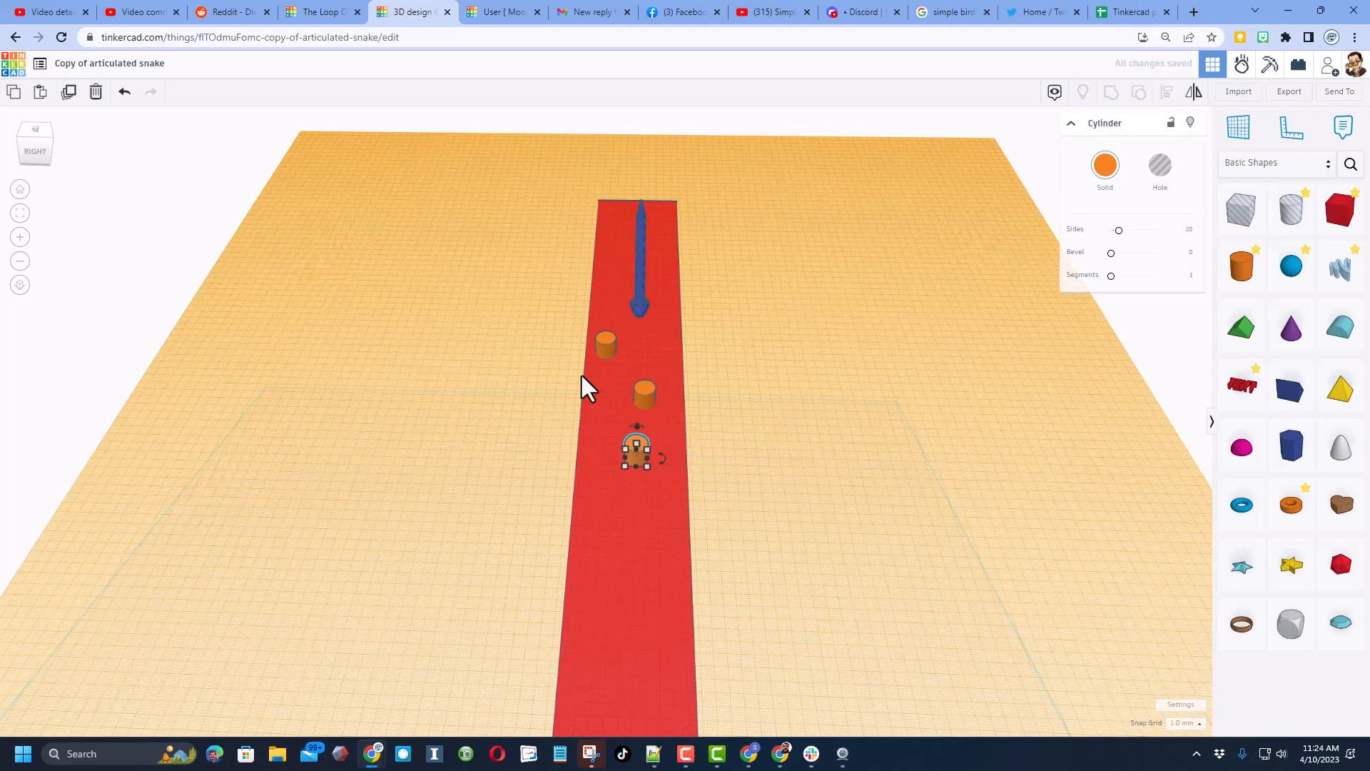
pyautogui.press('Left')
pyautogui.press('Left')
pyautogui.hotkey('ctrl', 'd')
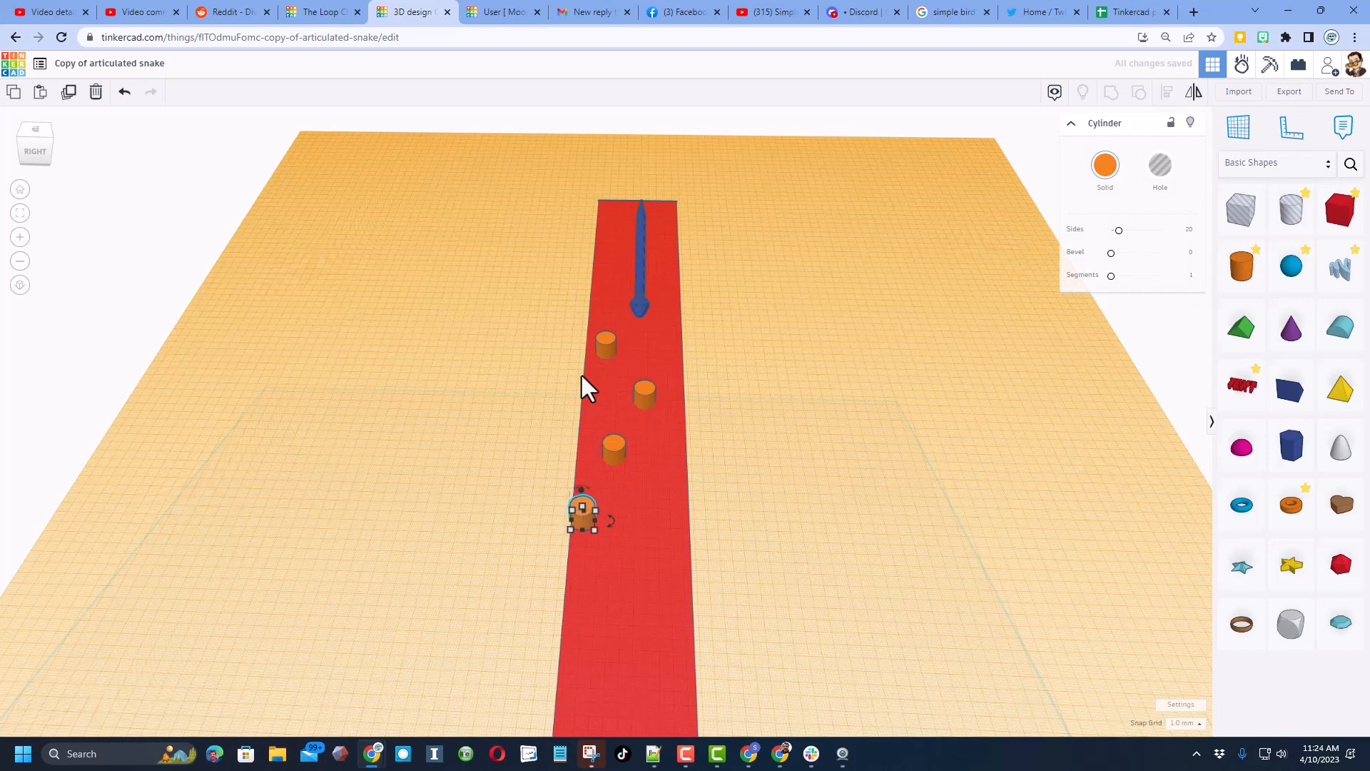
pyautogui.press('Right')
pyautogui.press('Right')
pyautogui.press('Right')
pyautogui.press('Right')
pyautogui.press('Right')
pyautogui.press('Right')
pyautogui.press('Right')
pyautogui.press('Right')
pyautogui.press('Right')
pyautogui.press('Right')
pyautogui.press('Right')
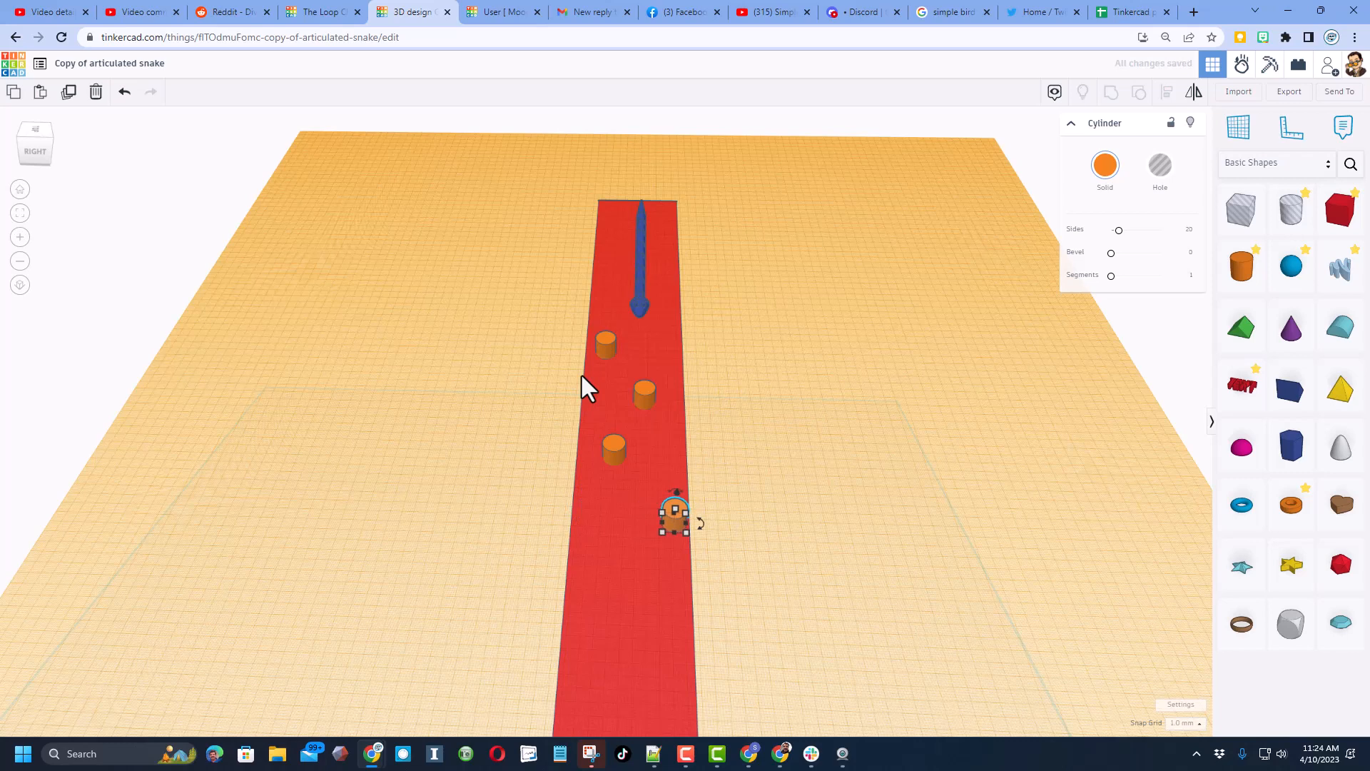
pyautogui.hotkey('ctrl', 'd')
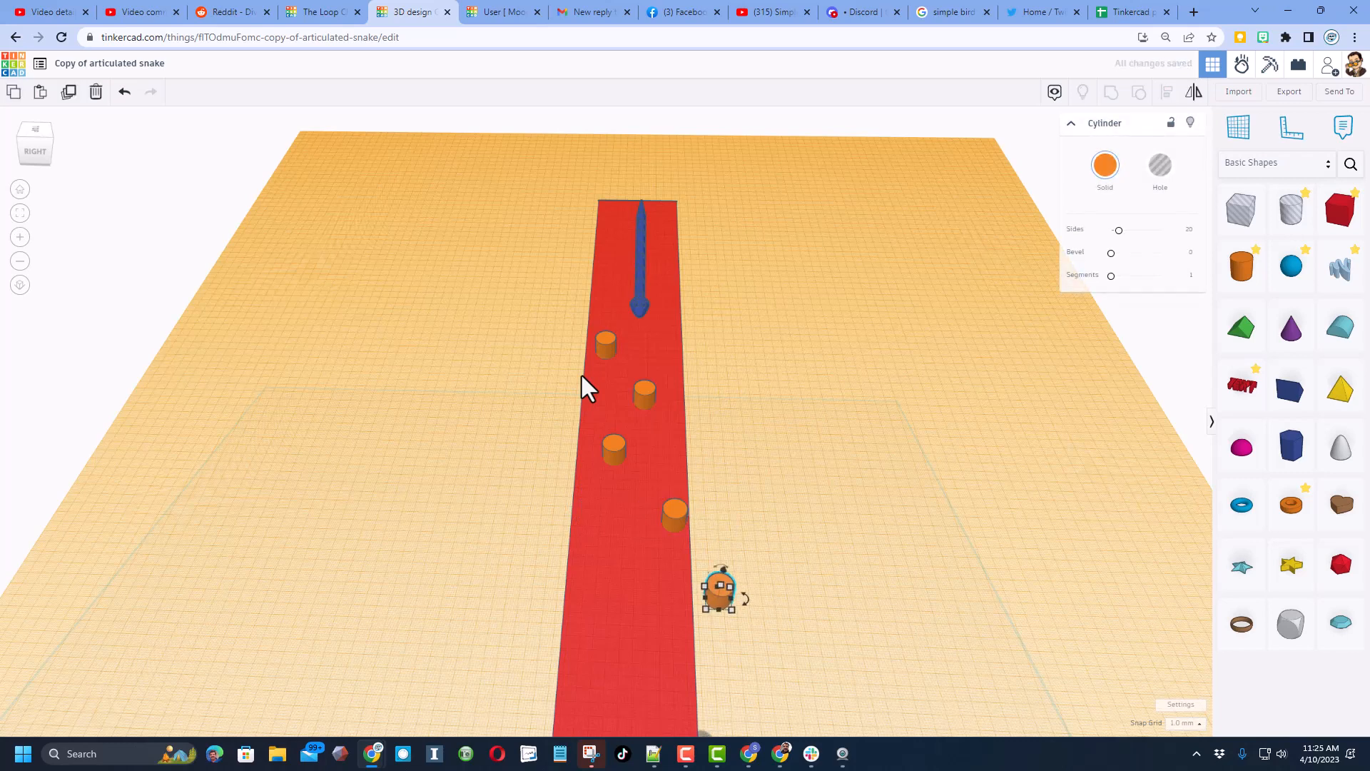
pyautogui.press('Left')
pyautogui.press('Left')
pyautogui.press('Left')
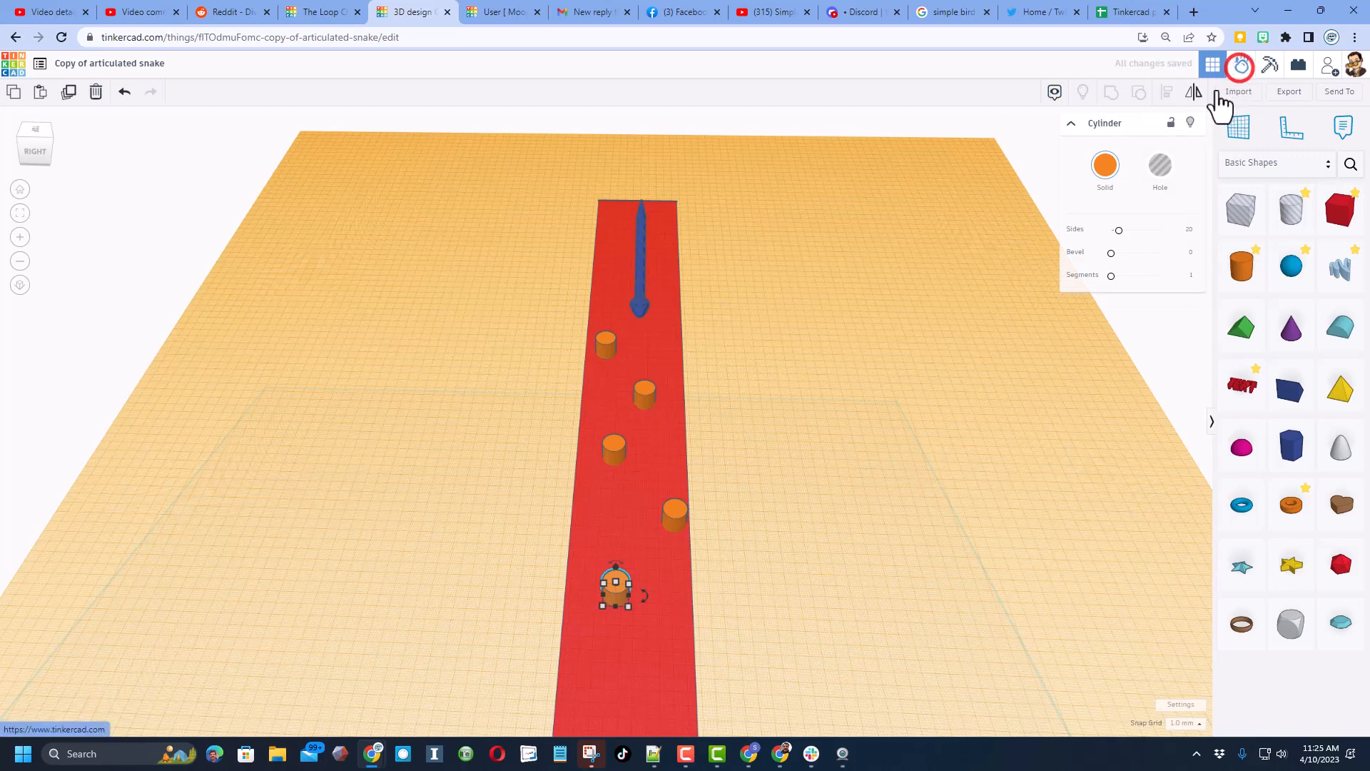
# - Enter the Sim Lab and try selecting individual cylinders and the ramp around the snake
pyautogui.click(1241, 65)
pyautogui.moveTo(932, 564)
pyautogui.mouseDown(button='right')
pyautogui.moveTo(630, 524)
pyautogui.moveTo(457, 471)
pyautogui.mouseUp(button='right')
pyautogui.click(434, 447)
pyautogui.click(1334, 126)
pyautogui.keyDown('shift'); pyautogui.click(509, 433); pyautogui.keyUp('shift')
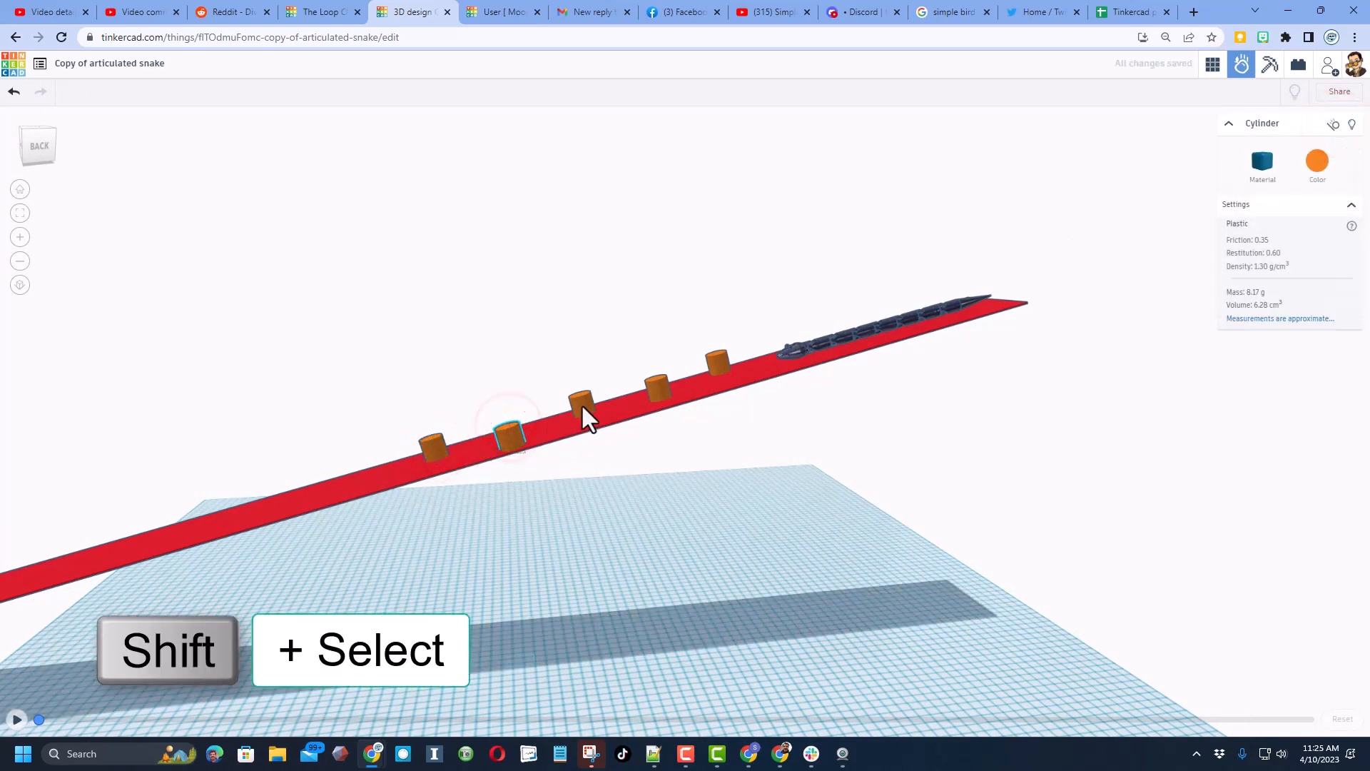
pyautogui.keyDown('shift'); pyautogui.click(578, 407); pyautogui.keyUp('shift')
pyautogui.click(1335, 126)
pyautogui.click(658, 388)
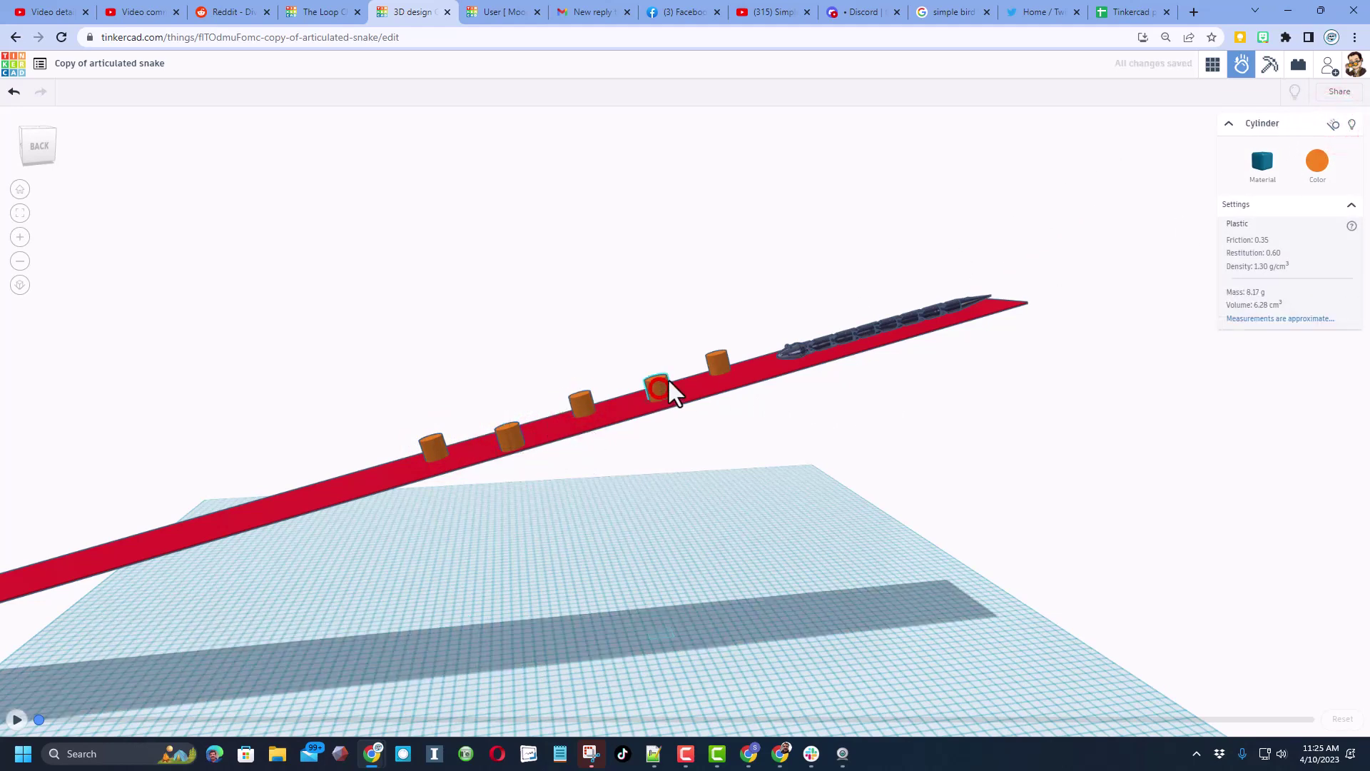
pyautogui.click(720, 399)
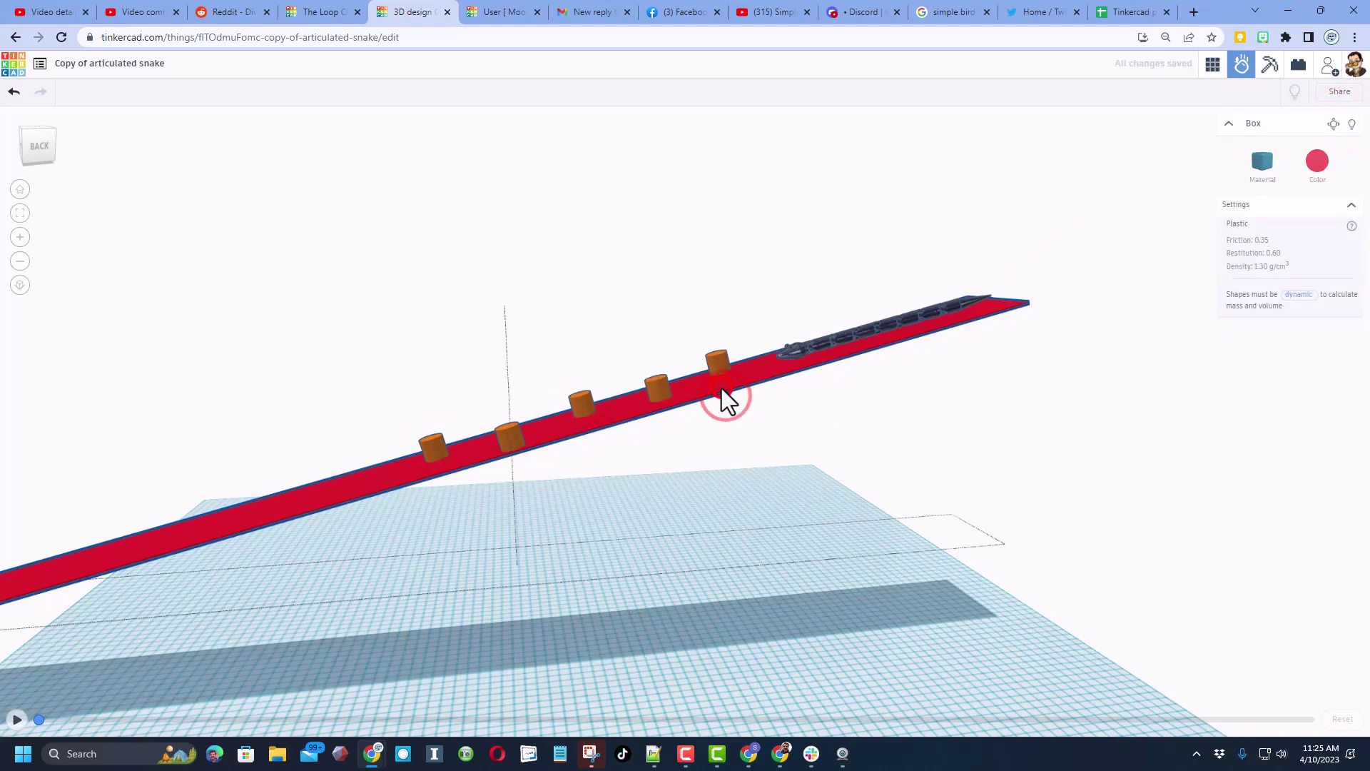
# - Hide the ramp, make the two cylinders nearest the snake static, and show the ramp again
pyautogui.click(1352, 125)
pyautogui.moveTo(613, 324); pyautogui.dragTo(734, 469)
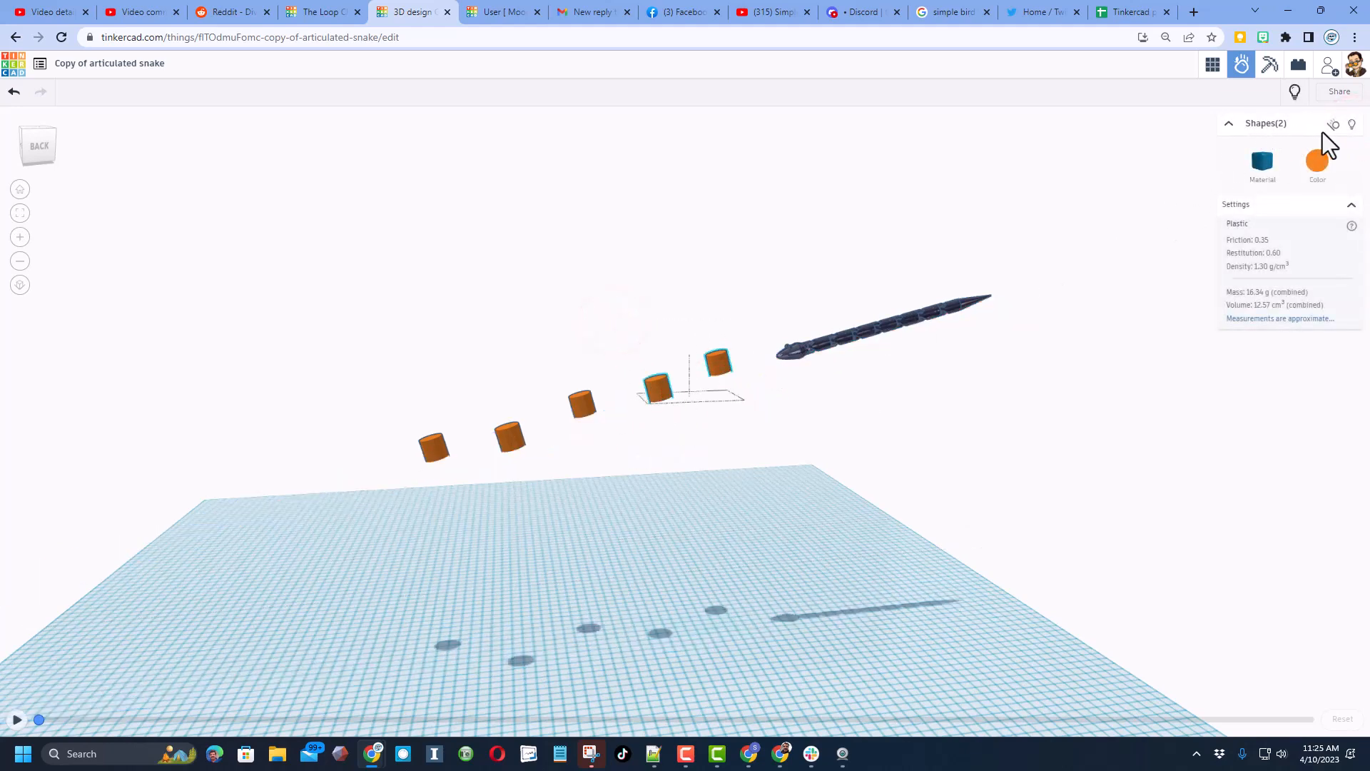
pyautogui.click(1333, 126)
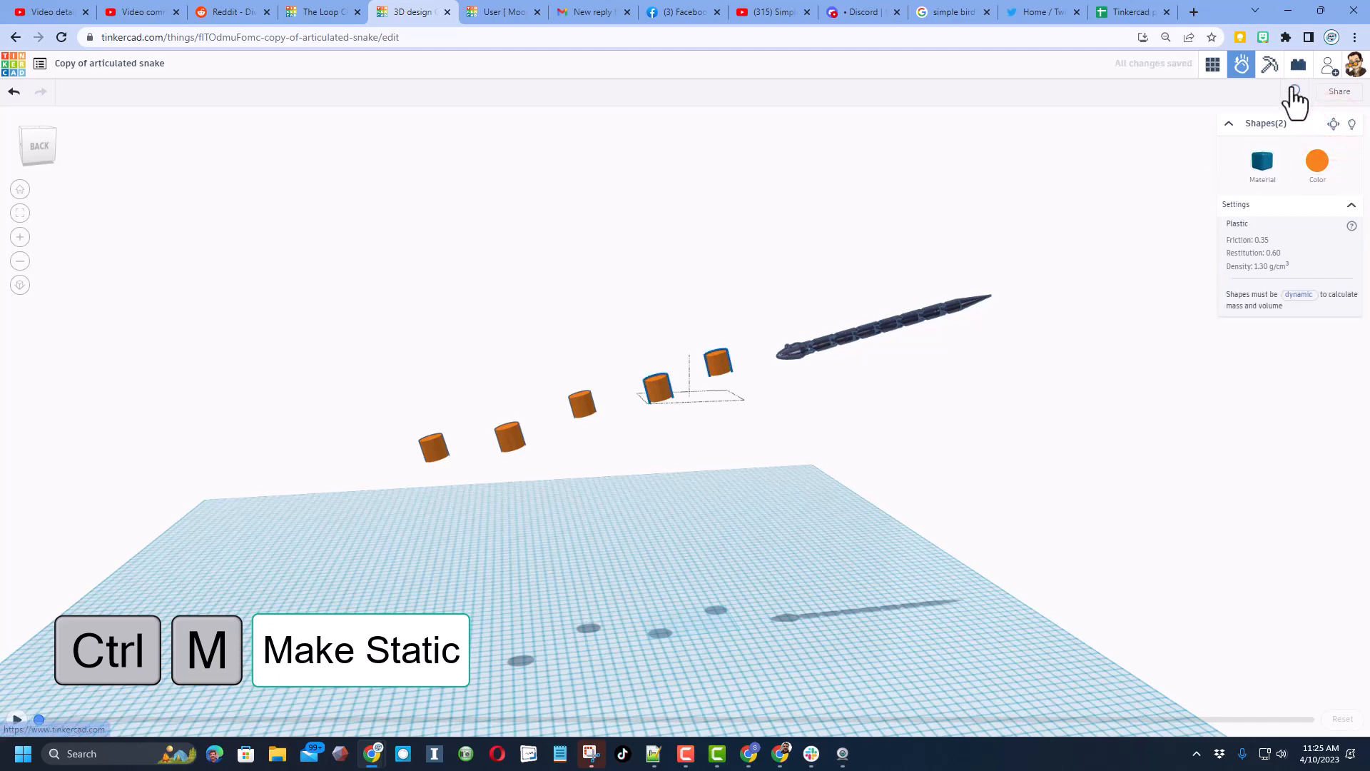
pyautogui.click(1293, 92)
# - Run the physics simulation so the snake slides past the cylinders, then reset it
pyautogui.moveTo(675, 503); pyautogui.dragTo(923, 547, button='right')
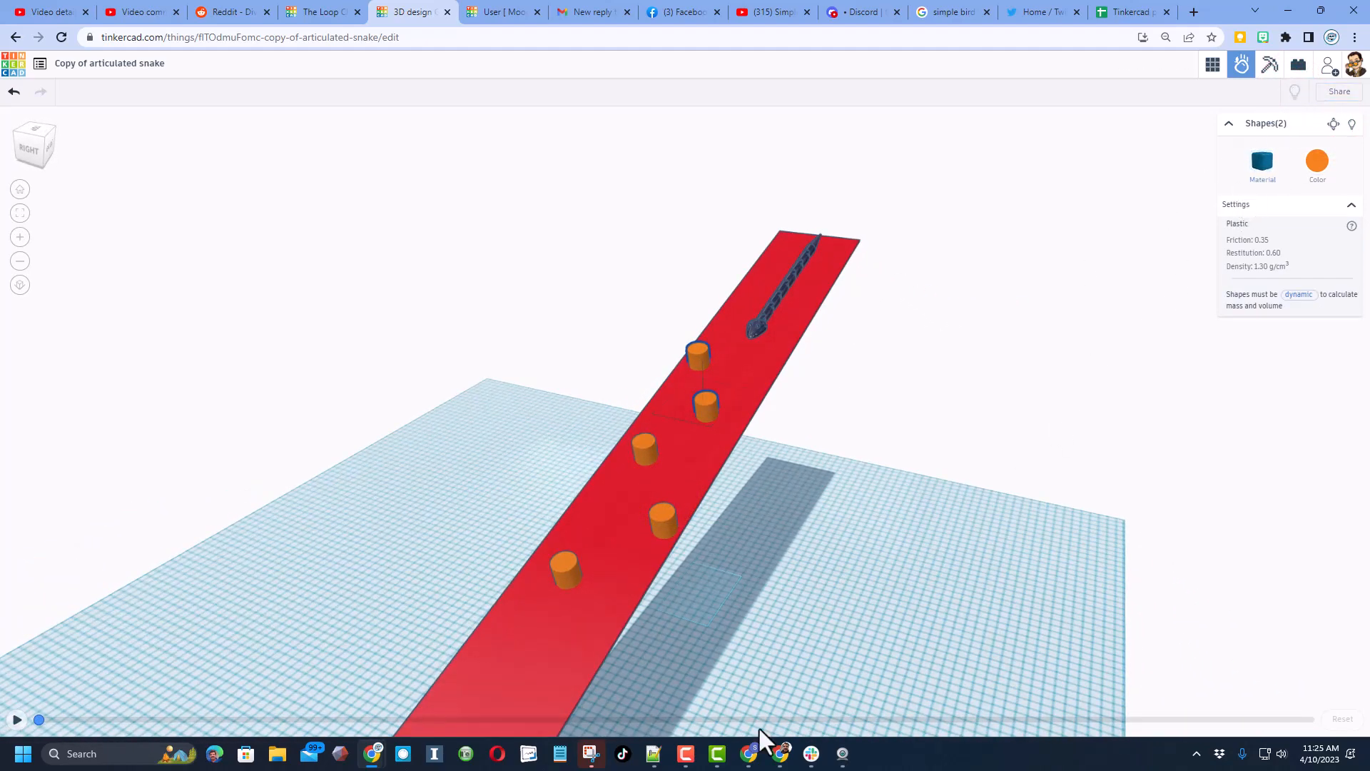
pyautogui.click(16, 720)
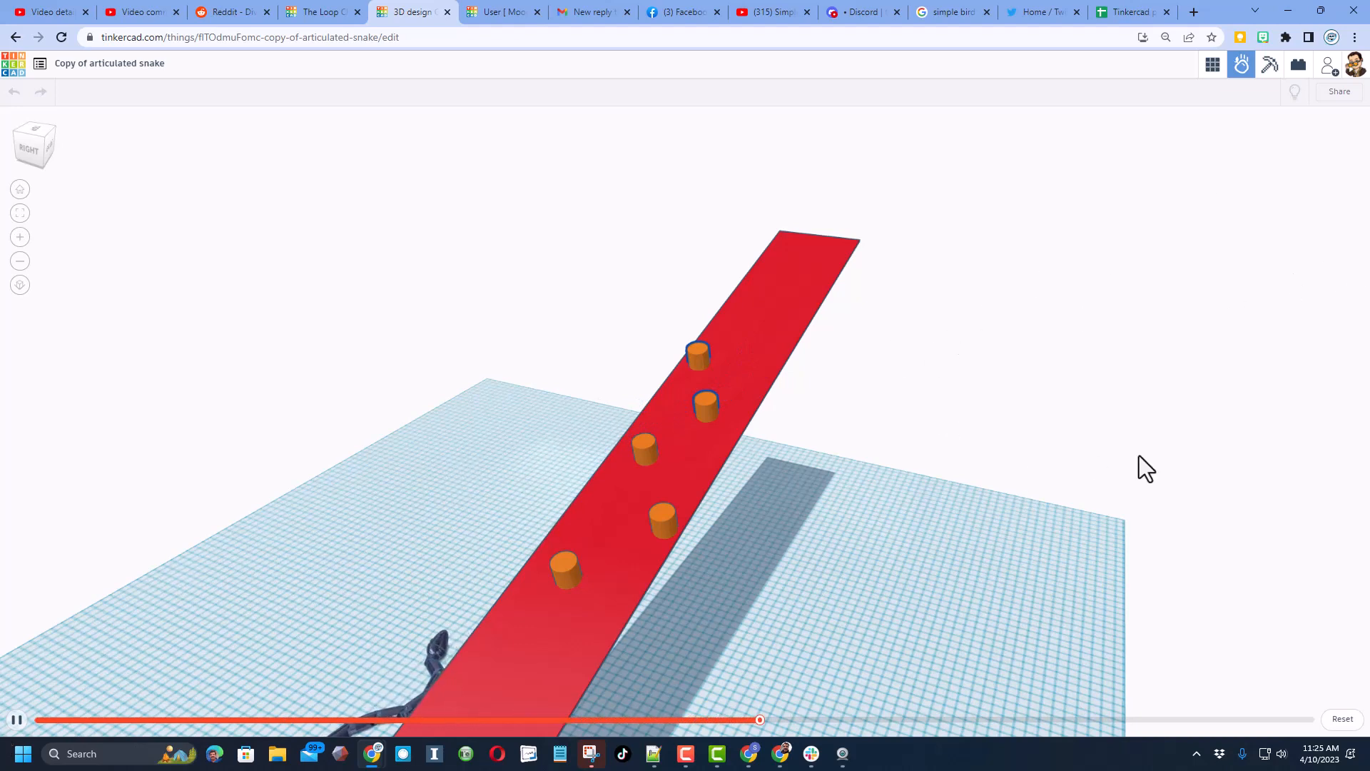
pyautogui.click(1347, 726)
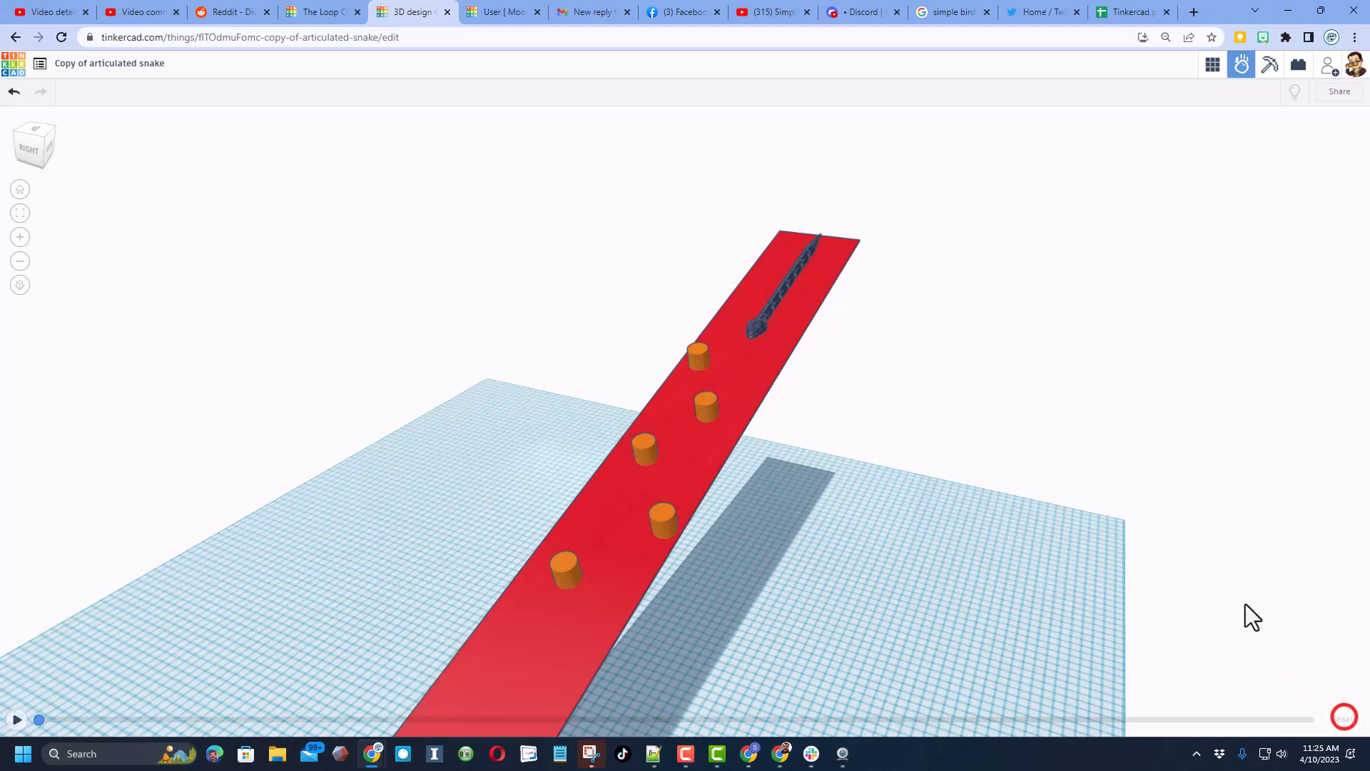
pyautogui.moveTo(704, 433)
pyautogui.mouseDown(button='right')
pyautogui.moveTo(823, 427)
pyautogui.moveTo(704, 431)
pyautogui.moveTo(769, 399)
pyautogui.mouseUp(button='right')
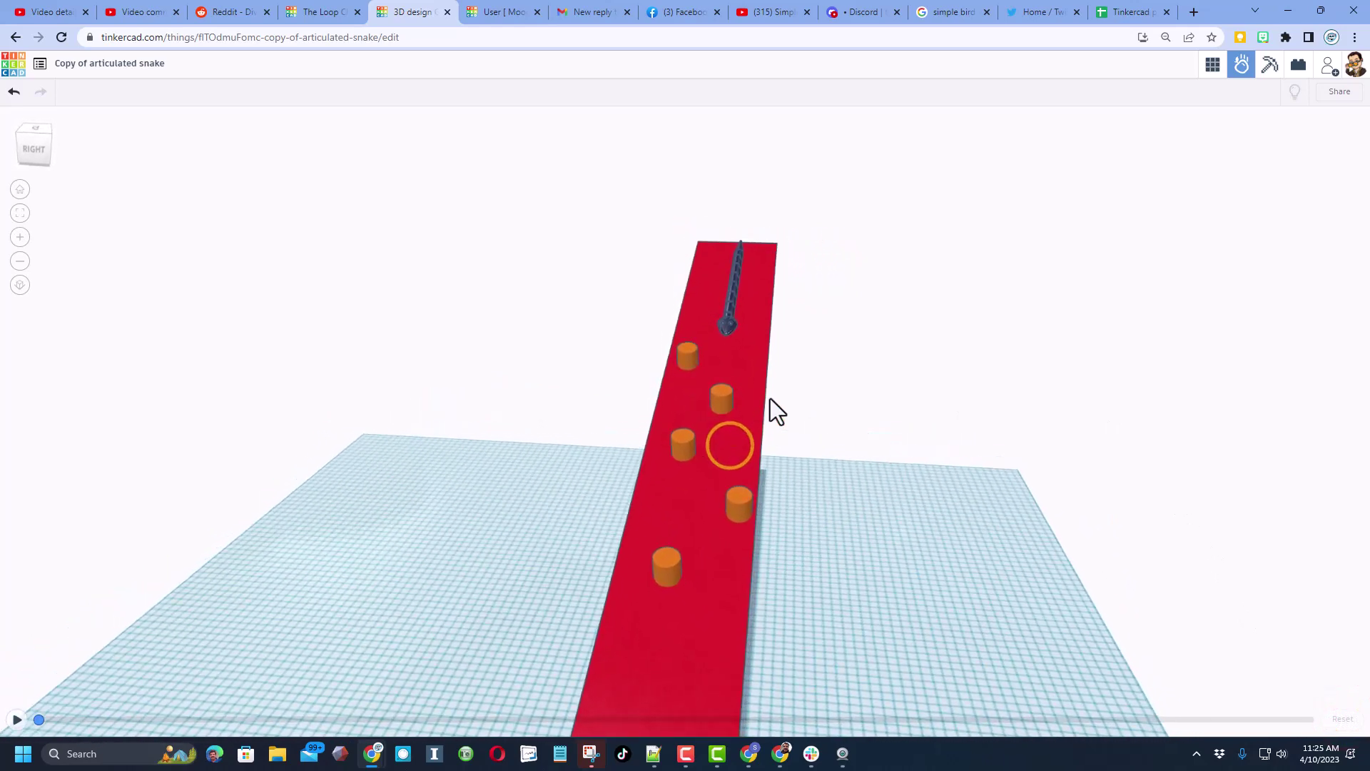
# - Set the ramp's material to Ice and hide it
pyautogui.click(748, 344)
pyautogui.click(1263, 162)
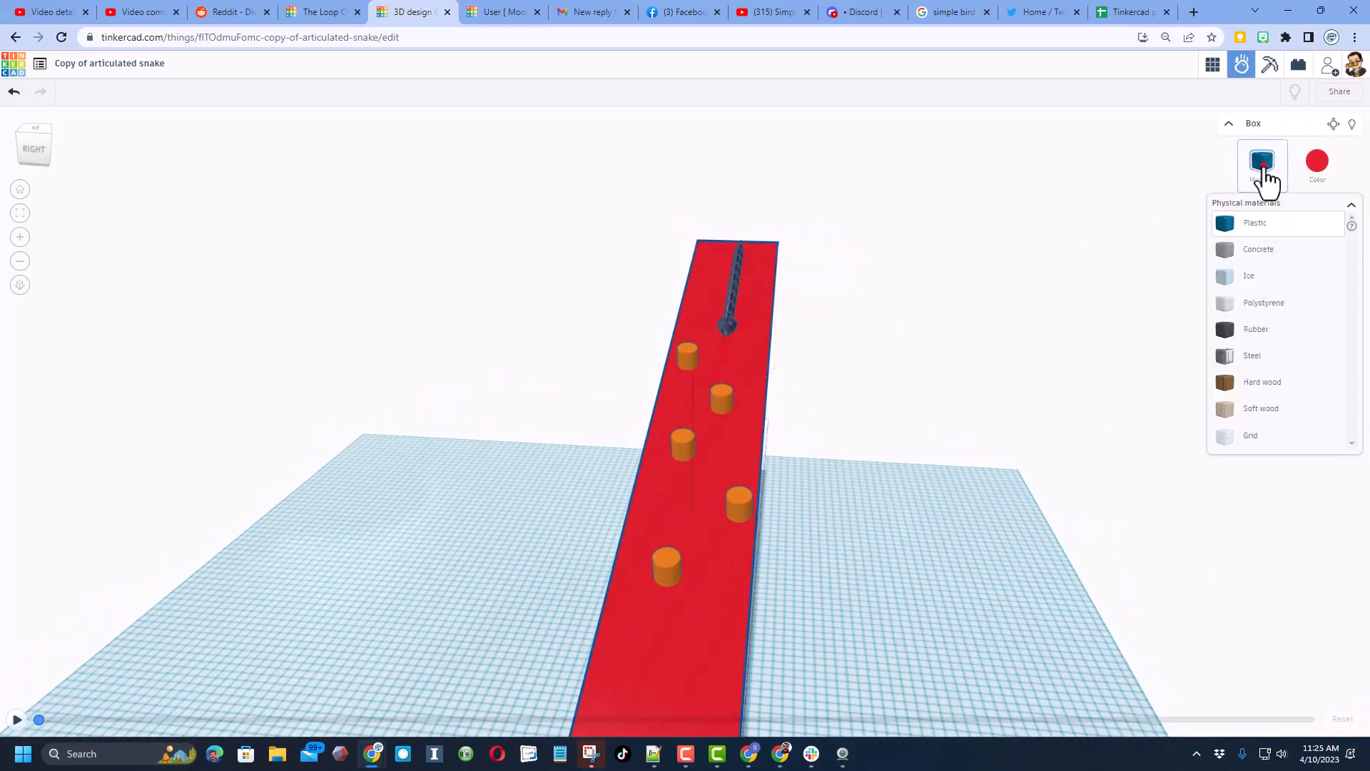
pyautogui.click(1244, 282)
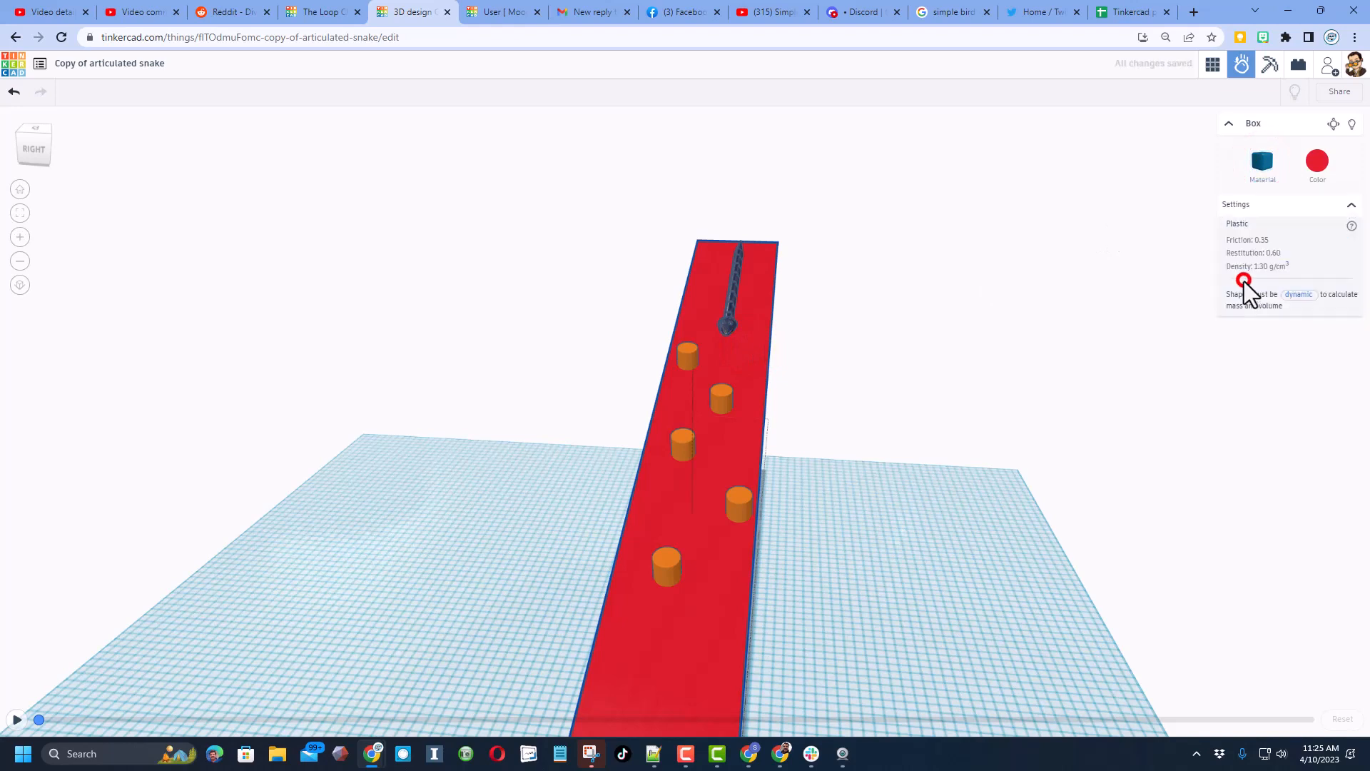
pyautogui.click(688, 358)
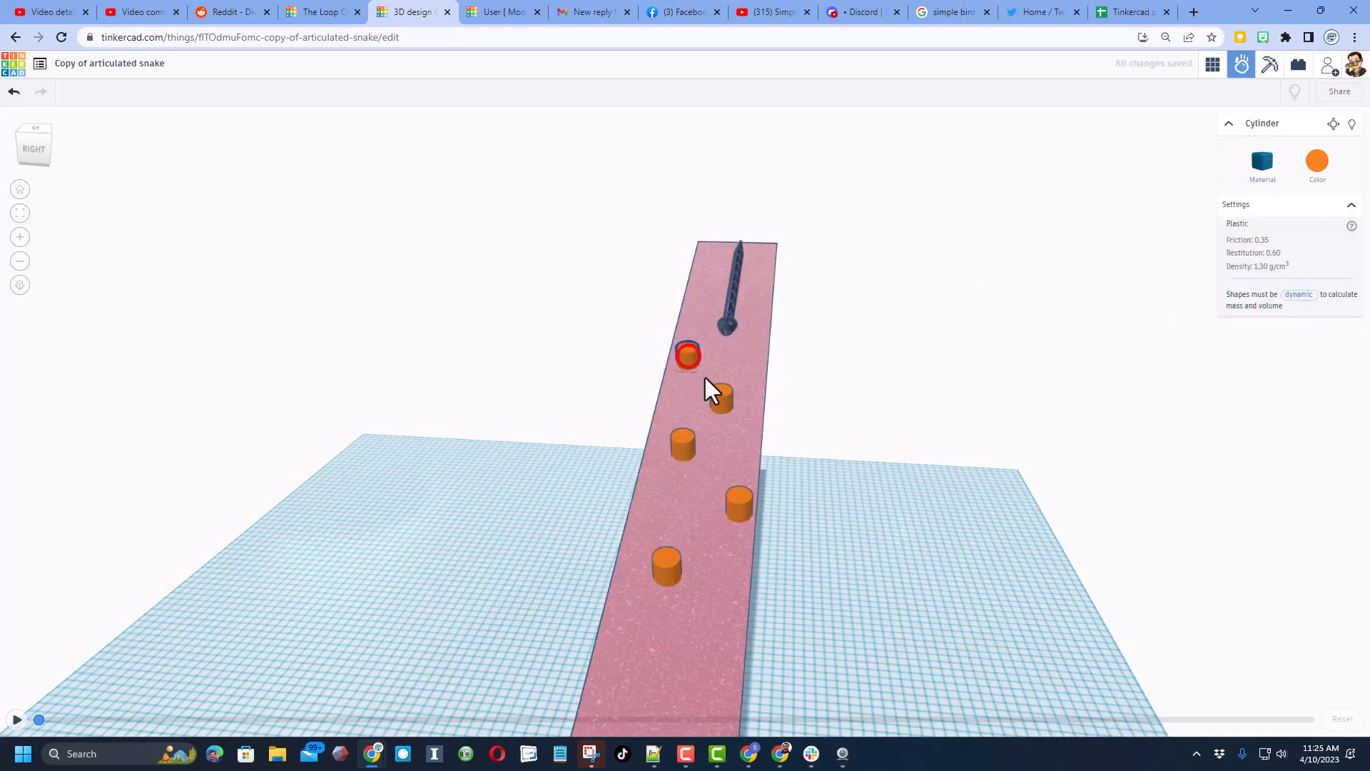
pyautogui.moveTo(850, 421)
pyautogui.mouseDown(button='right')
pyautogui.moveTo(826, 440)
pyautogui.moveTo(749, 406)
pyautogui.mouseUp(button='right')
pyautogui.click(749, 406)
pyautogui.click(1357, 126)
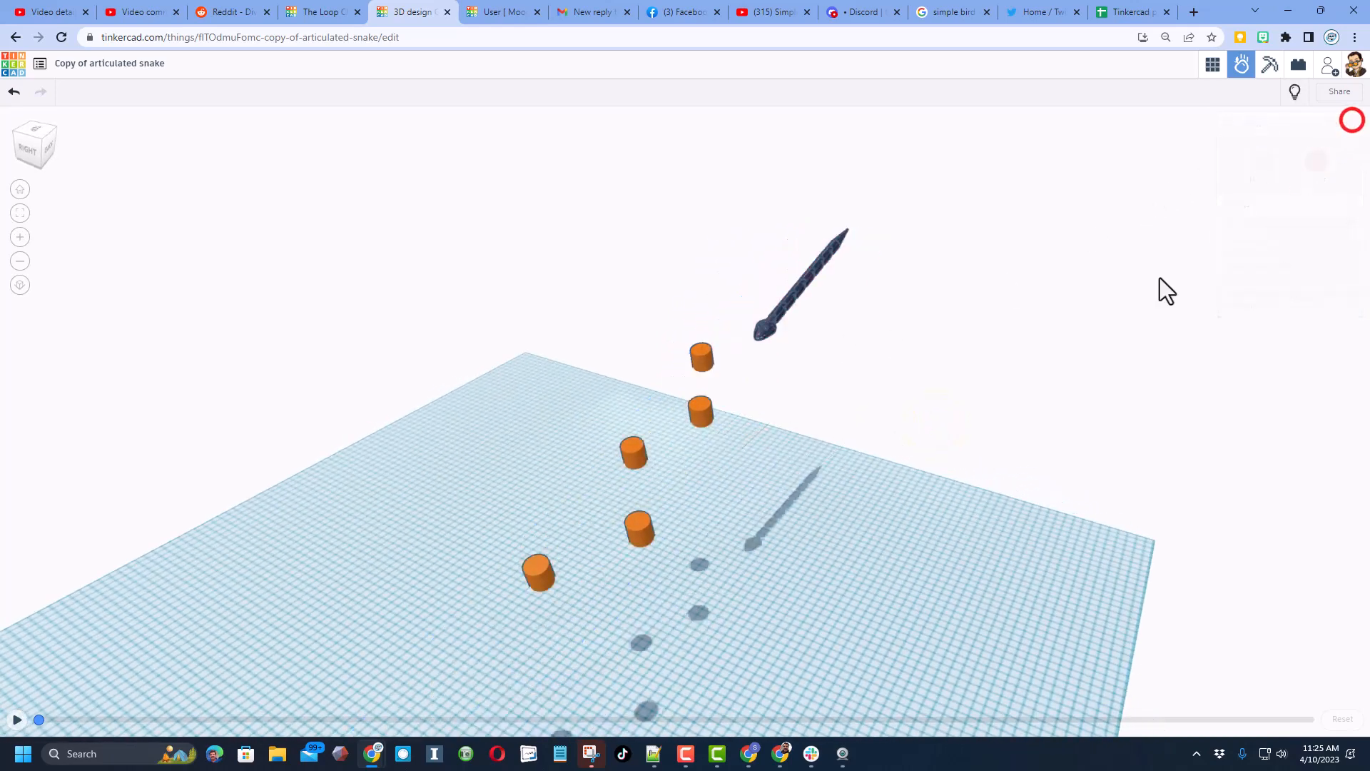
# - Make all five cylinders rubber and colour them black
pyautogui.moveTo(1106, 313); pyautogui.dragTo(416, 412, button='right')
pyautogui.moveTo(384, 374); pyautogui.dragTo(736, 591)
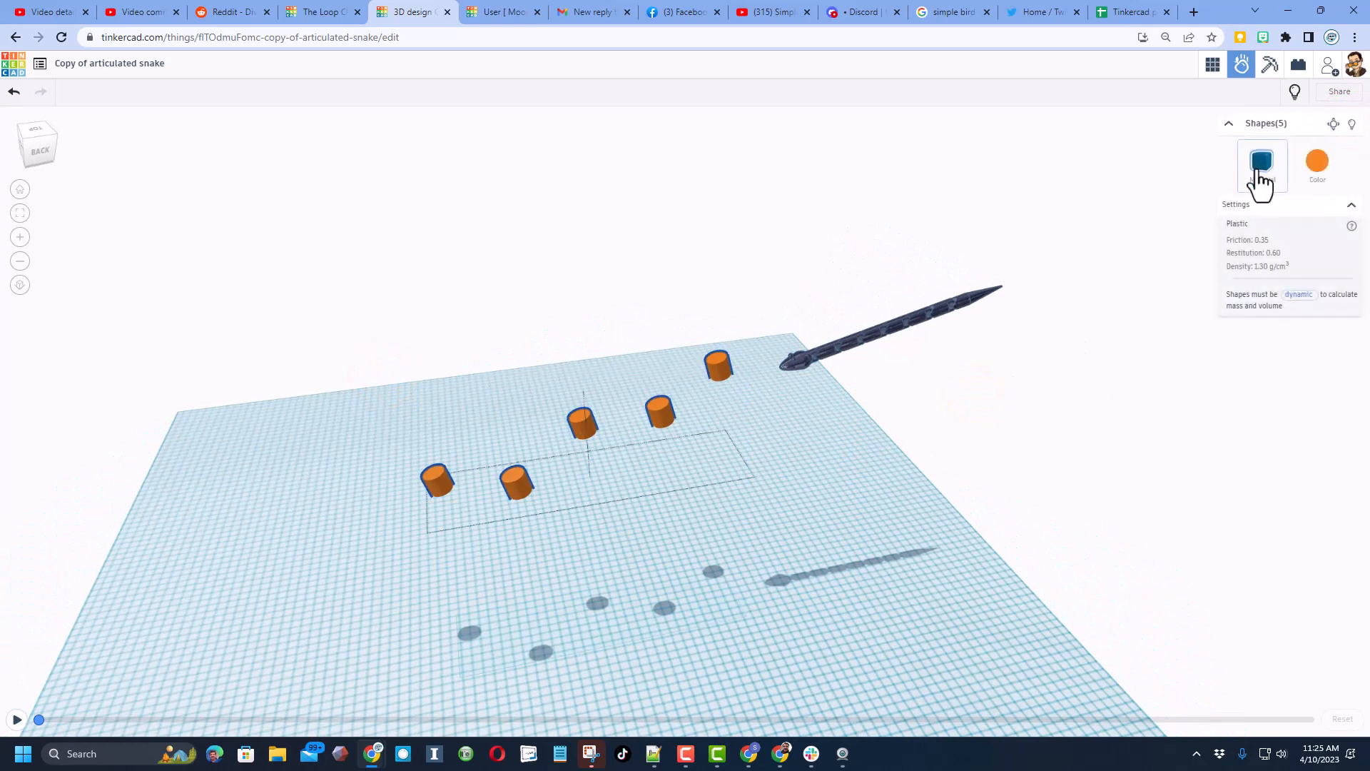
pyautogui.click(1261, 165)
pyautogui.click(1243, 330)
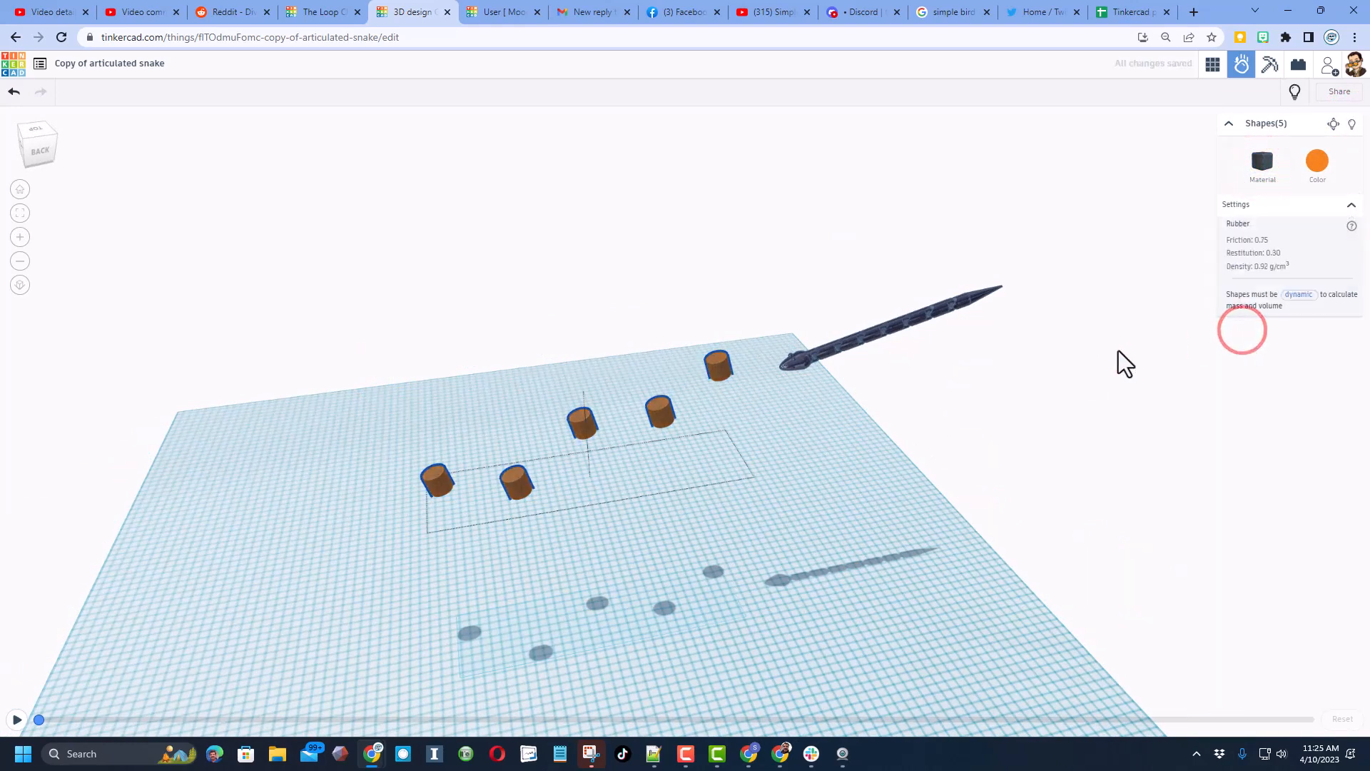
pyautogui.click(1316, 161)
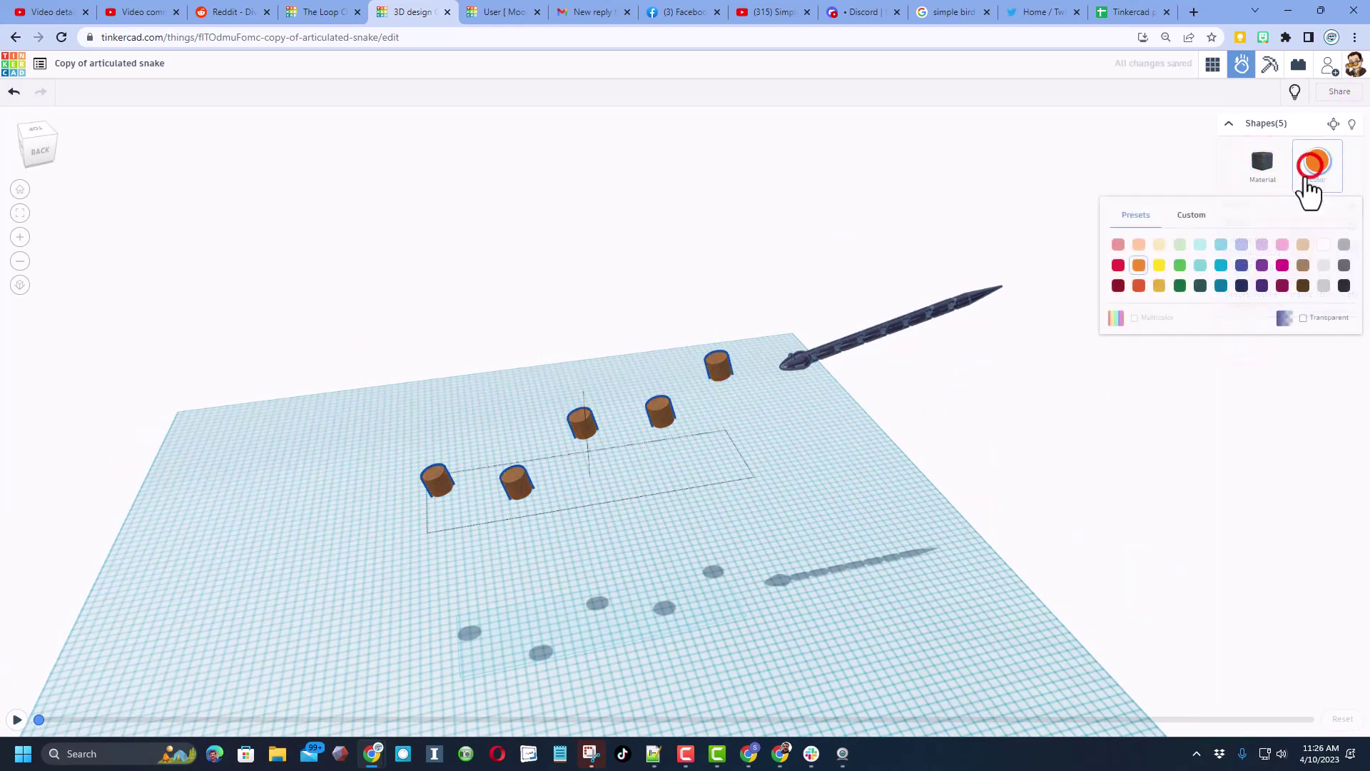
pyautogui.click(1344, 285)
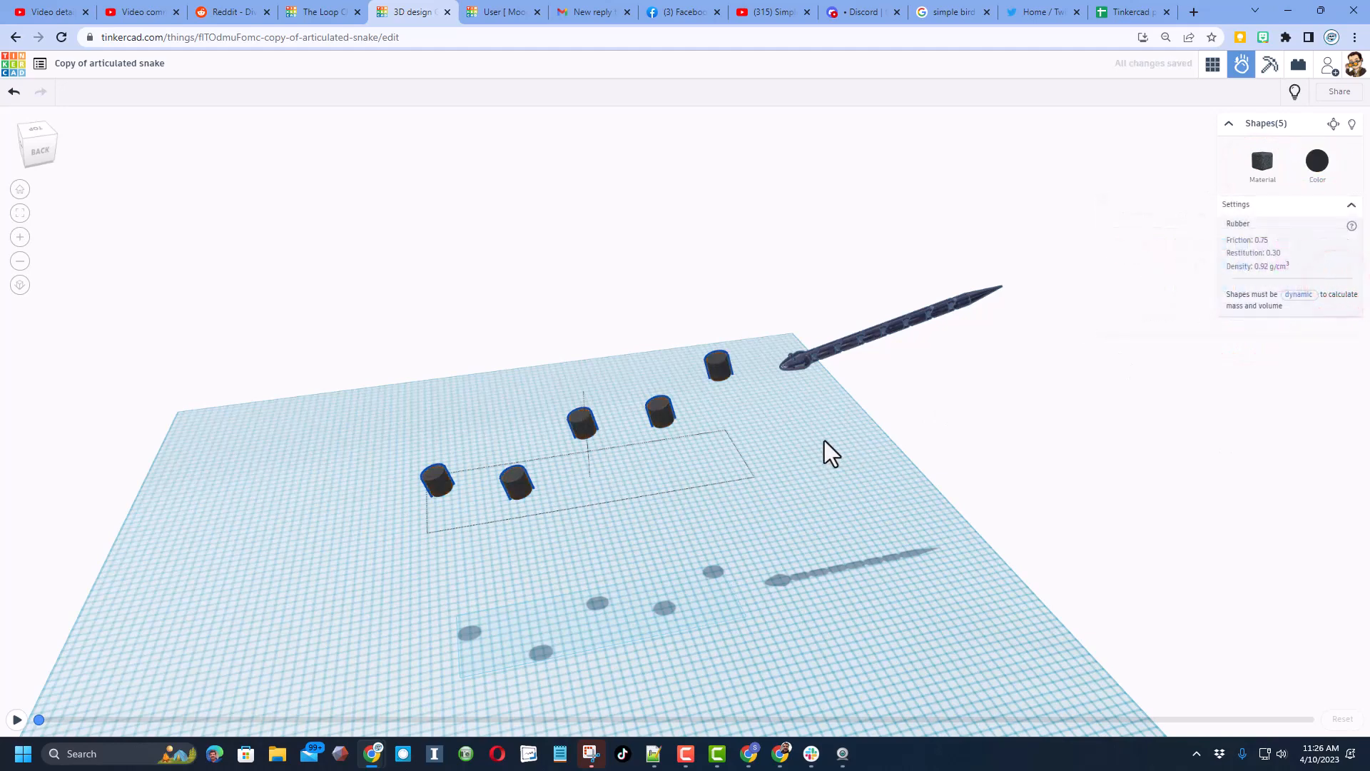
# - Colour every part of the steel snake bright green using the custom colour picker
pyautogui.click(867, 353)
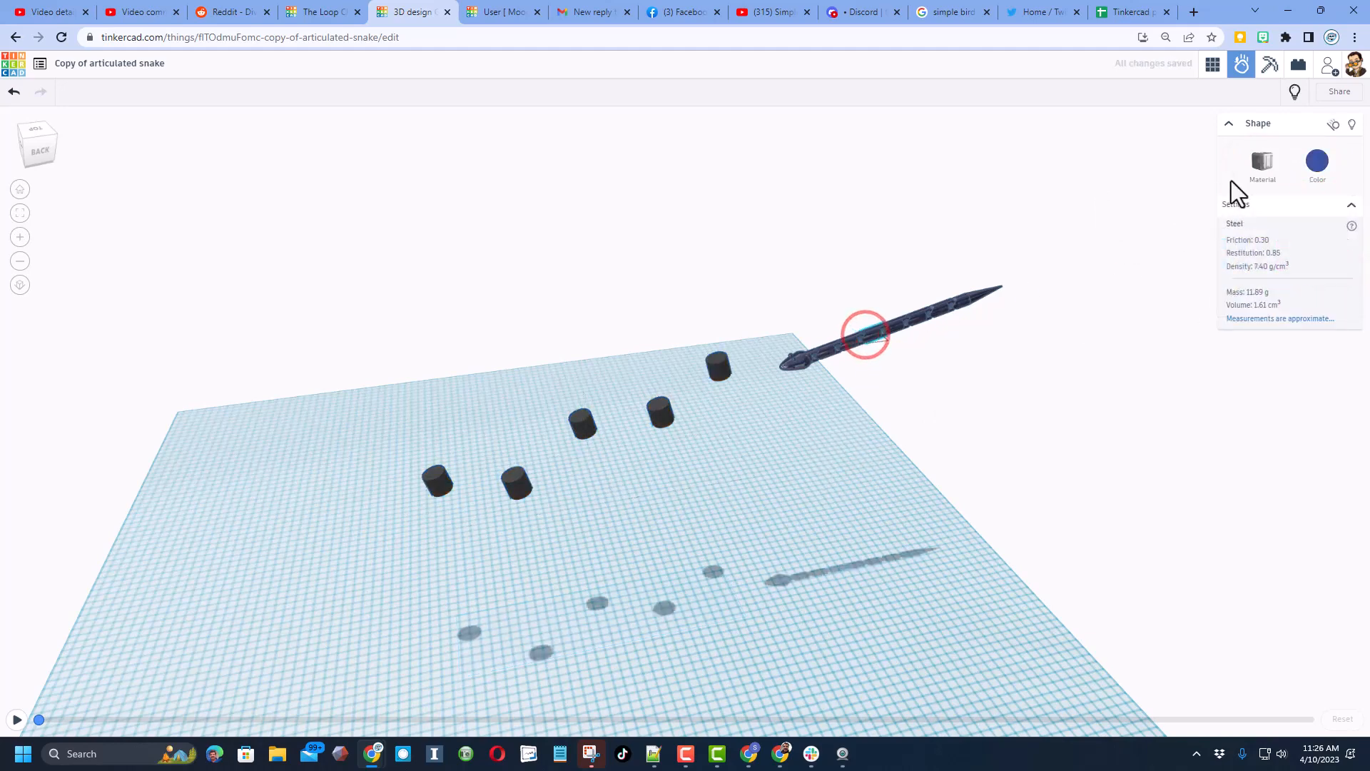
pyautogui.moveTo(788, 450); pyautogui.dragTo(833, 371, button='right')
pyautogui.moveTo(780, 203); pyautogui.dragTo(967, 437)
pyautogui.click(1319, 163)
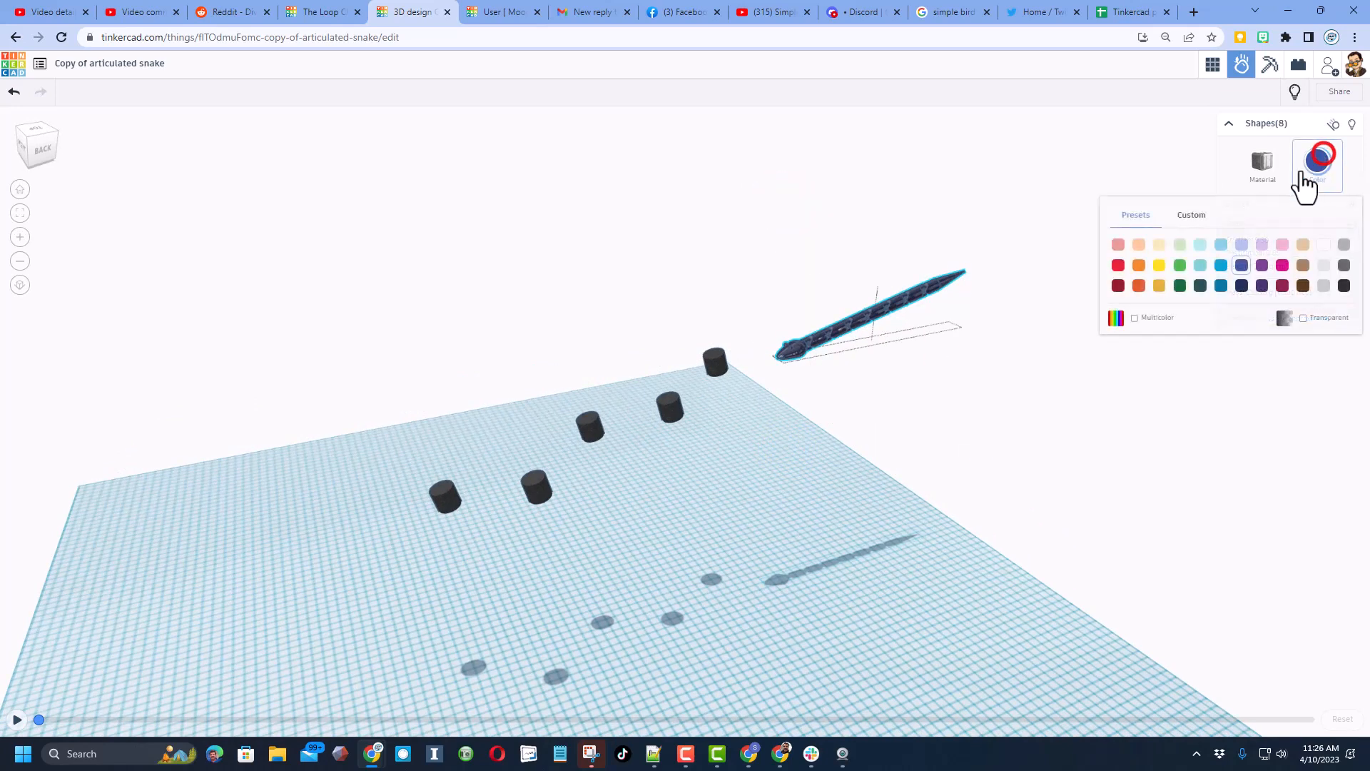
pyautogui.click(1191, 214)
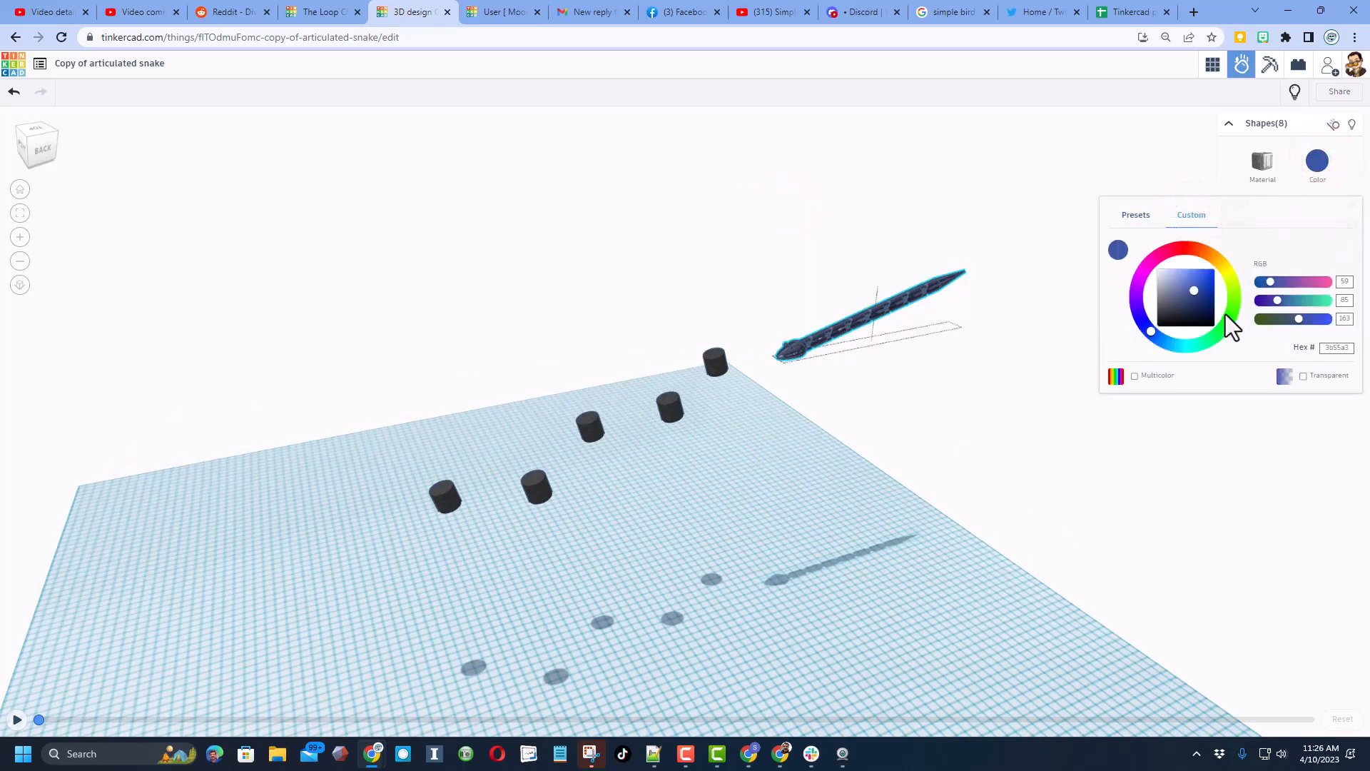
pyautogui.click(1228, 319)
pyautogui.moveTo(1221, 321); pyautogui.dragTo(1215, 274)
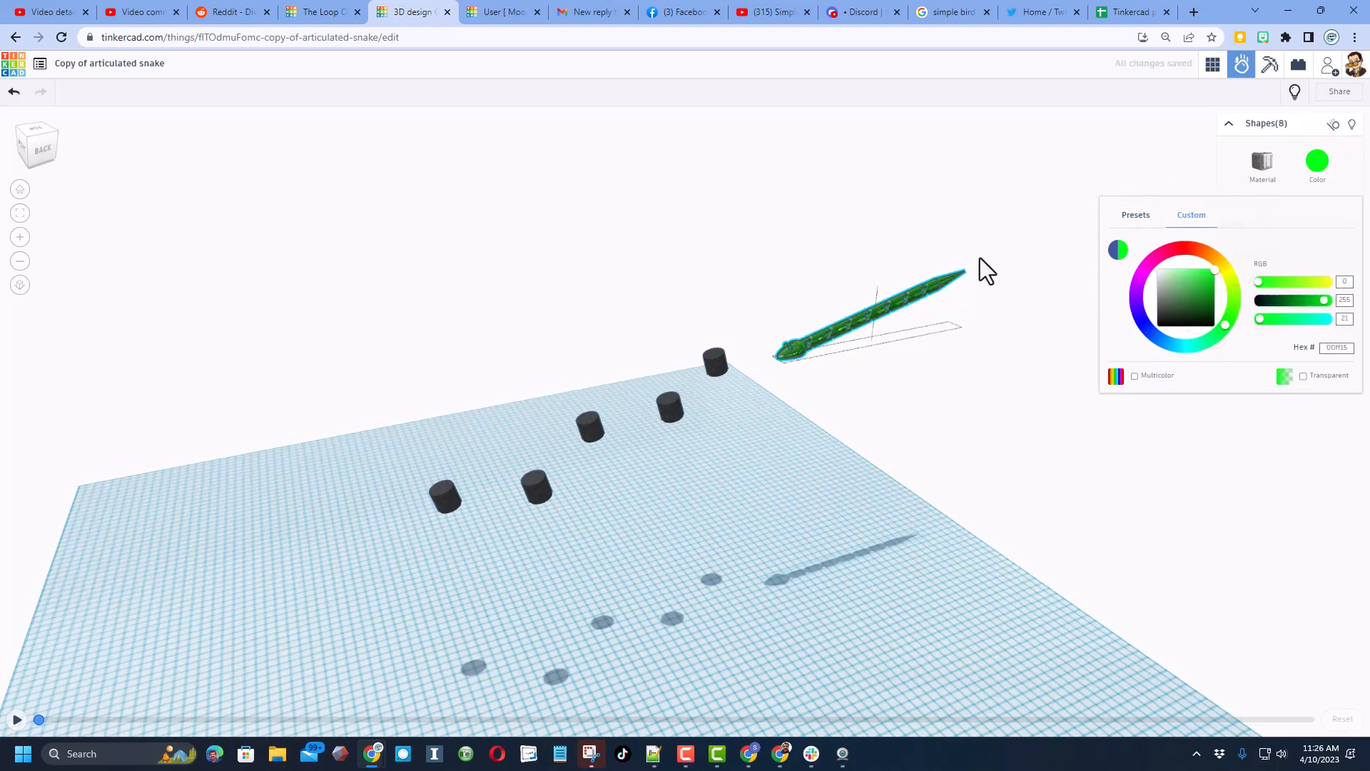
pyautogui.click(1295, 92)
pyautogui.moveTo(816, 407)
pyautogui.mouseDown(button='right')
pyautogui.moveTo(1197, 459)
pyautogui.moveTo(1037, 414)
pyautogui.mouseUp(button='right')
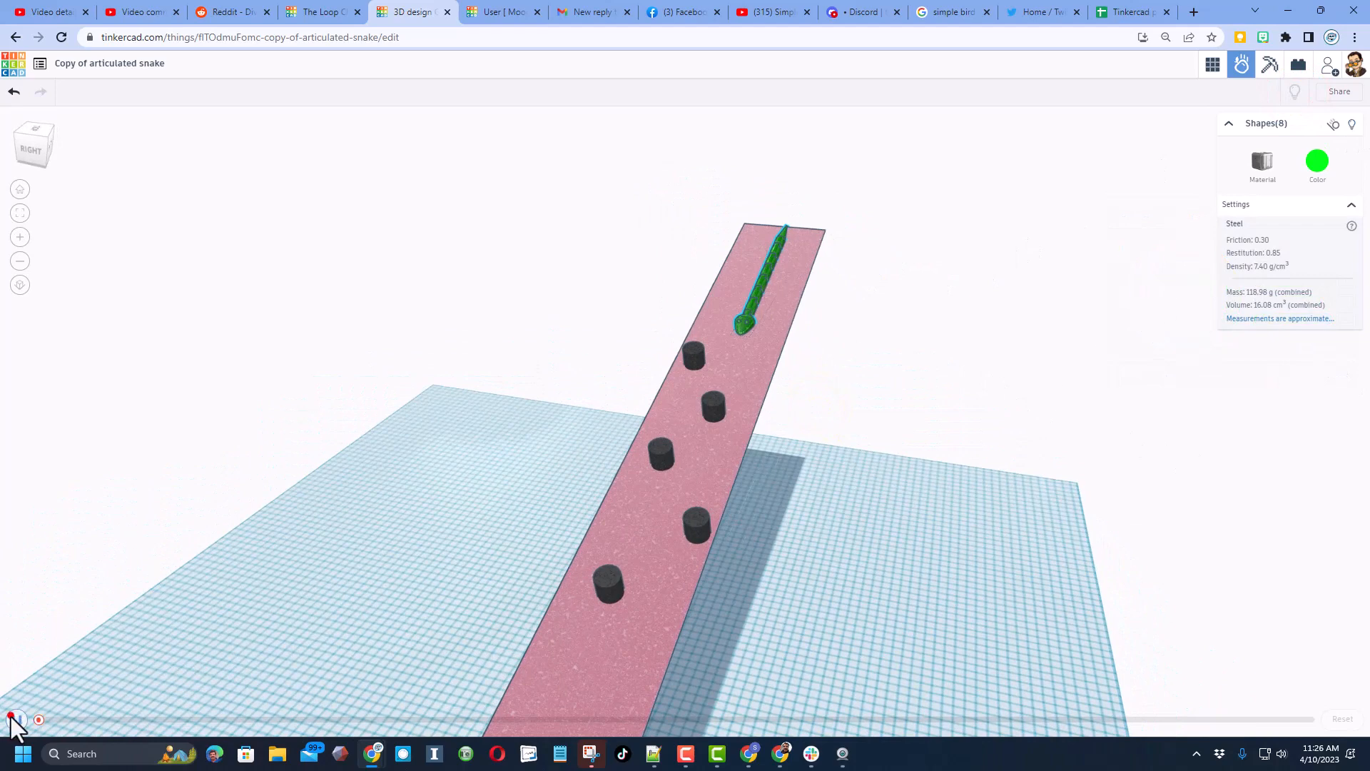
# - Run the simulation so the green snake slides down the icy ramp
pyautogui.click(18, 720)
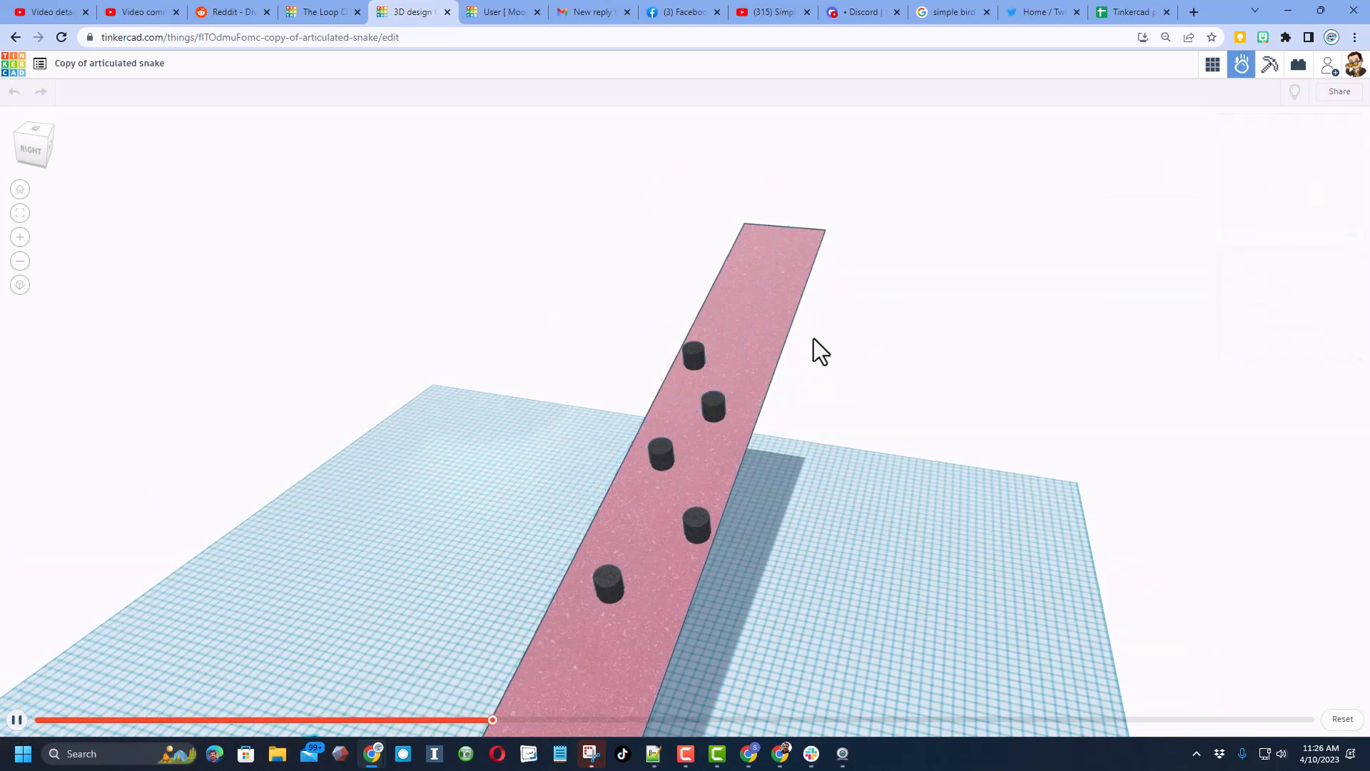
pyautogui.moveTo(613, 441); pyautogui.dragTo(700, 426, button='right')
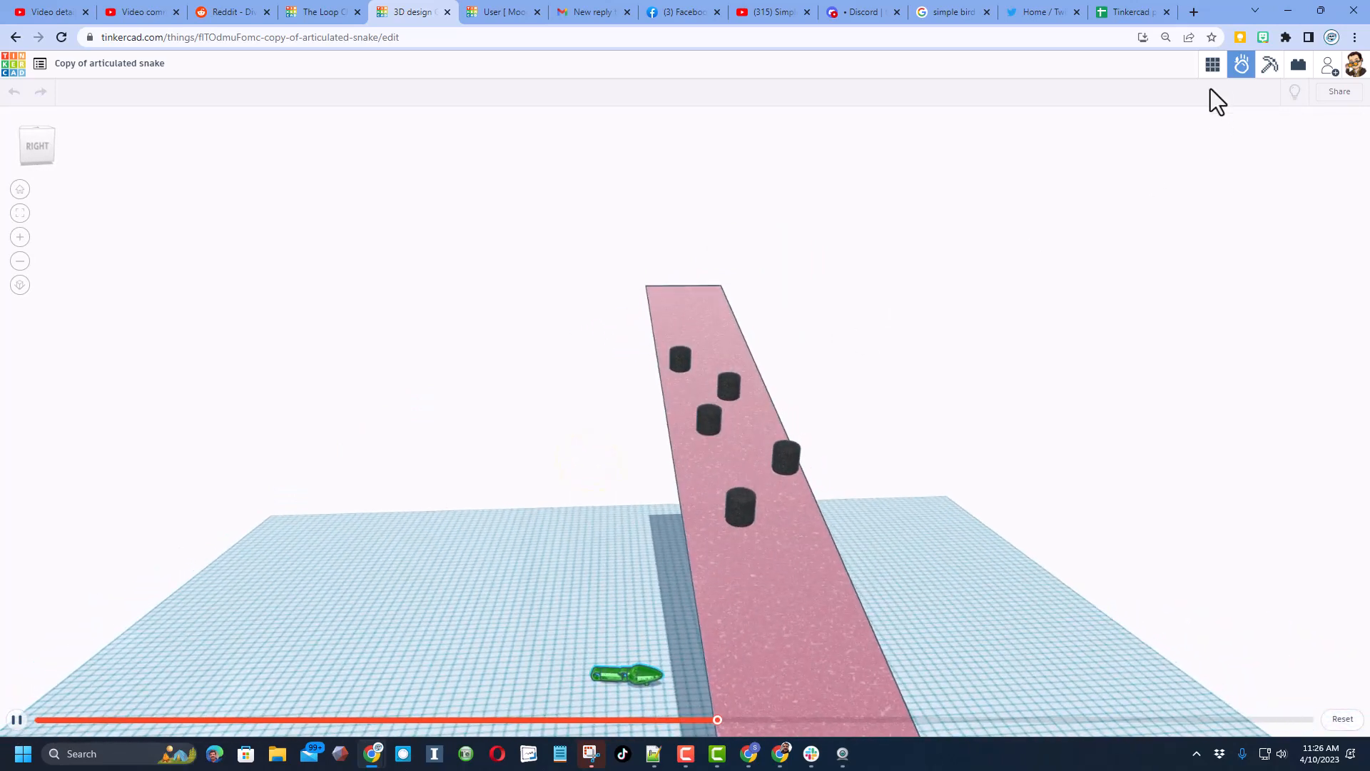
# - Back in the 3D editor, widen the red plank on both its left and right sides
pyautogui.click(1213, 67)
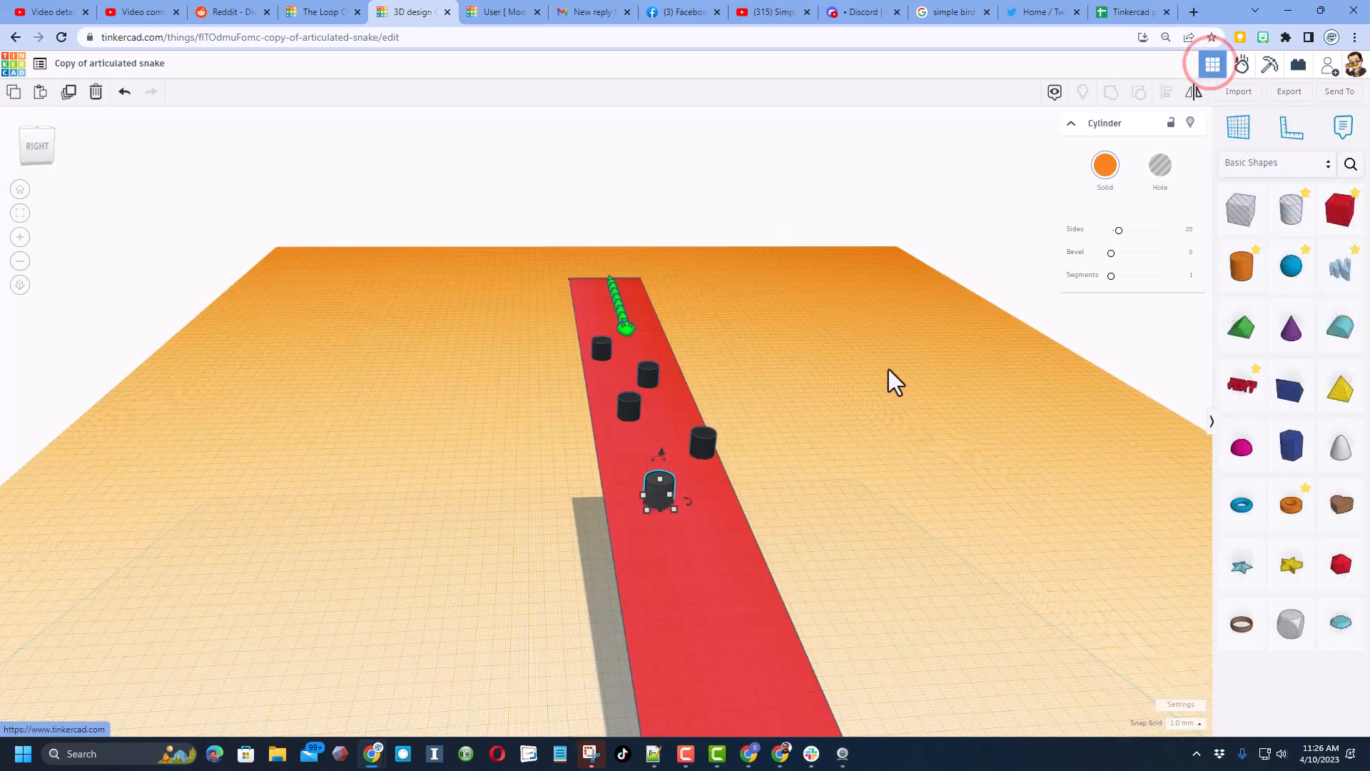
pyautogui.moveTo(887, 371)
pyautogui.mouseDown(button='right')
pyautogui.moveTo(736, 554)
pyautogui.moveTo(642, 530)
pyautogui.mouseUp(button='right')
pyautogui.click(641, 530)
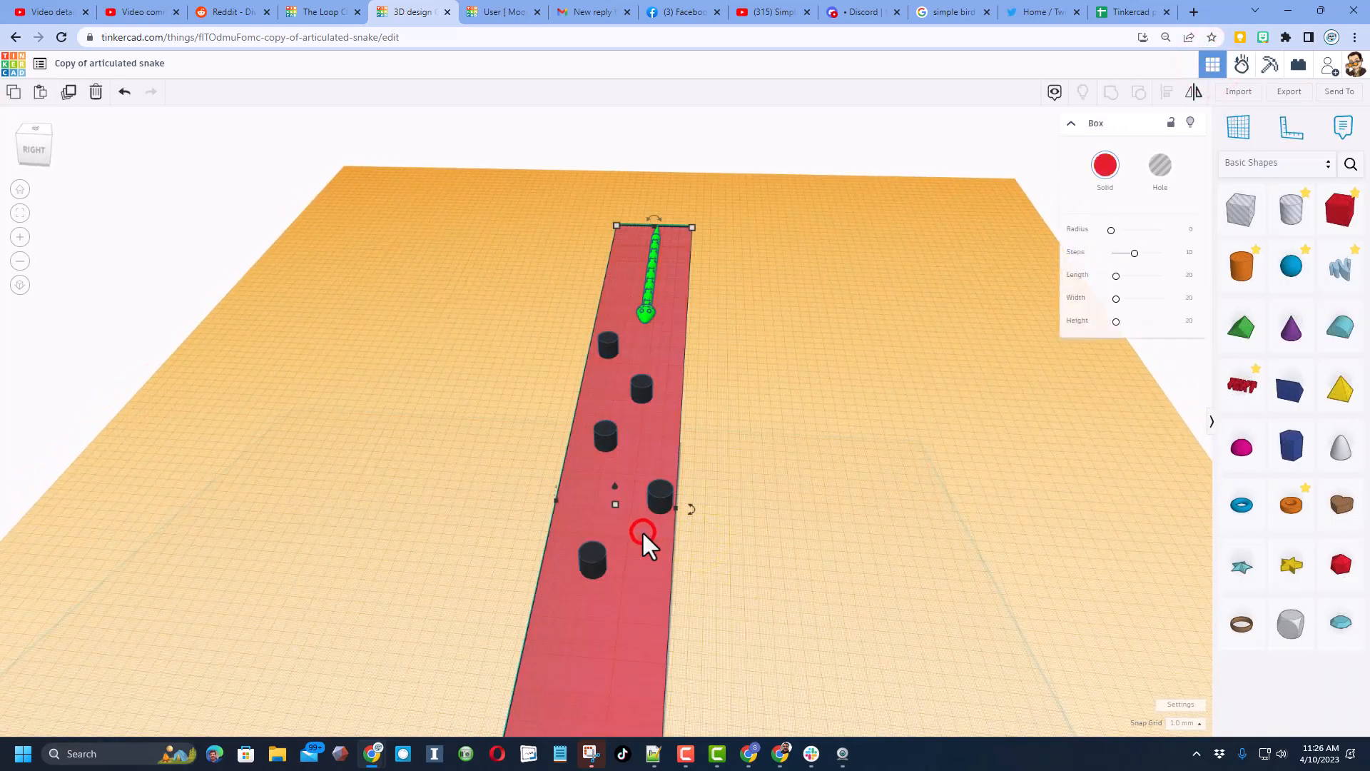
pyautogui.moveTo(678, 511); pyautogui.dragTo(783, 520)
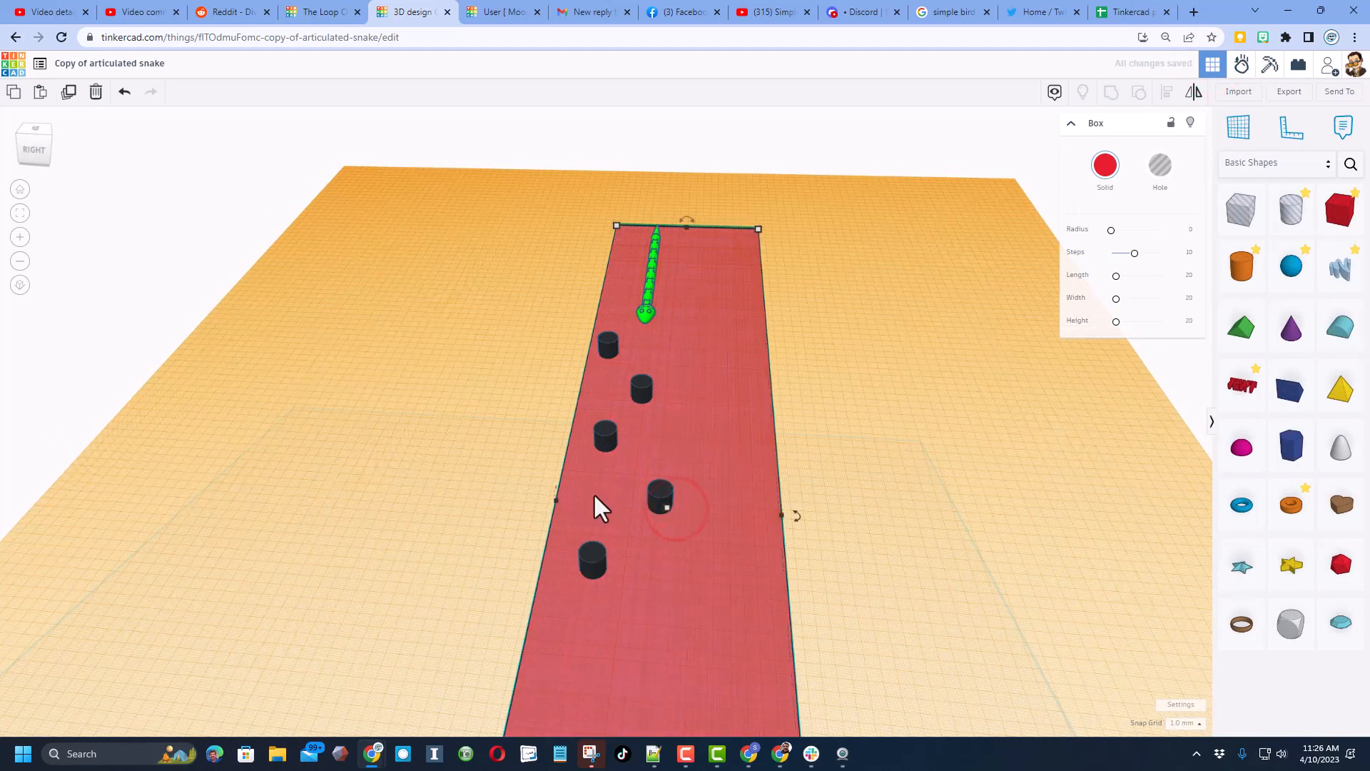
pyautogui.moveTo(554, 500); pyautogui.dragTo(466, 486)
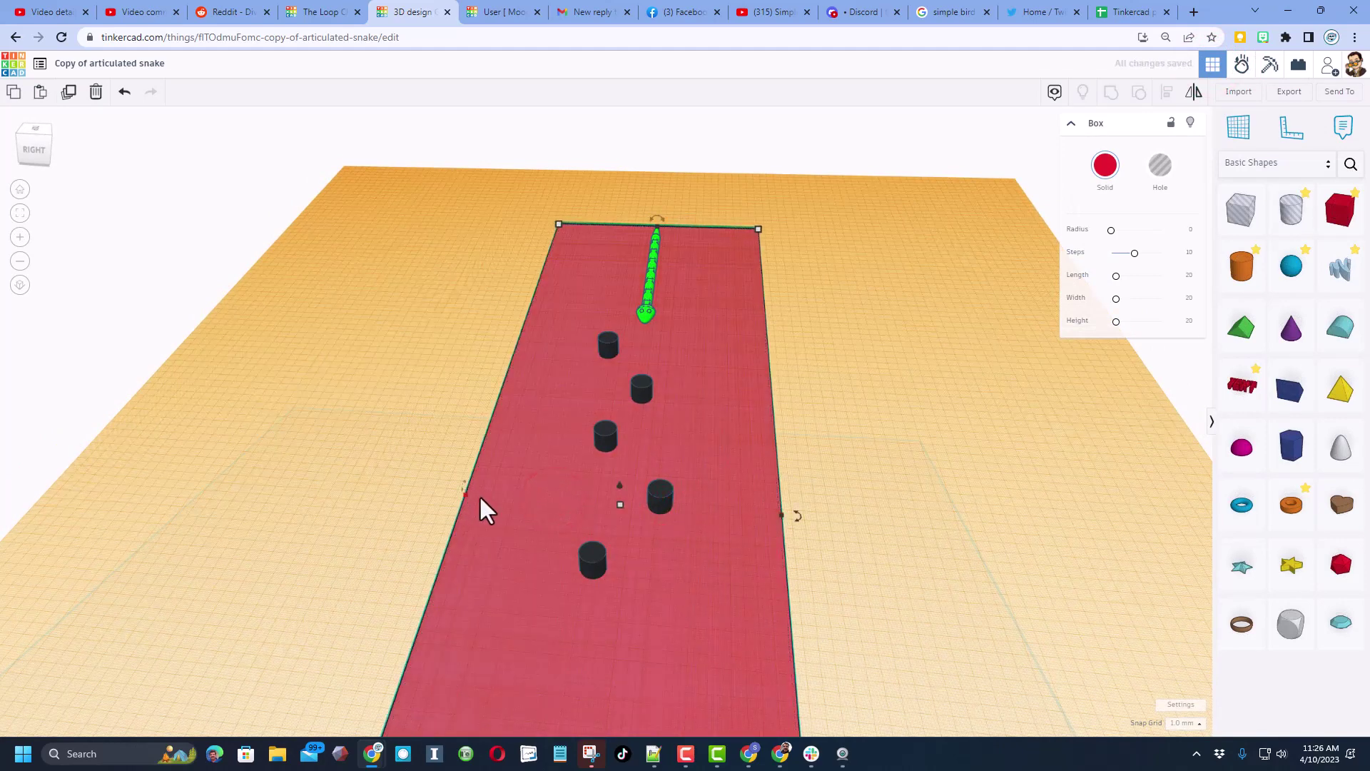
pyautogui.moveTo(926, 394)
pyautogui.mouseDown(button='right')
pyautogui.moveTo(842, 399)
pyautogui.moveTo(955, 378)
pyautogui.moveTo(937, 406)
pyautogui.moveTo(948, 434)
pyautogui.mouseUp(button='right')
pyautogui.click(947, 434)
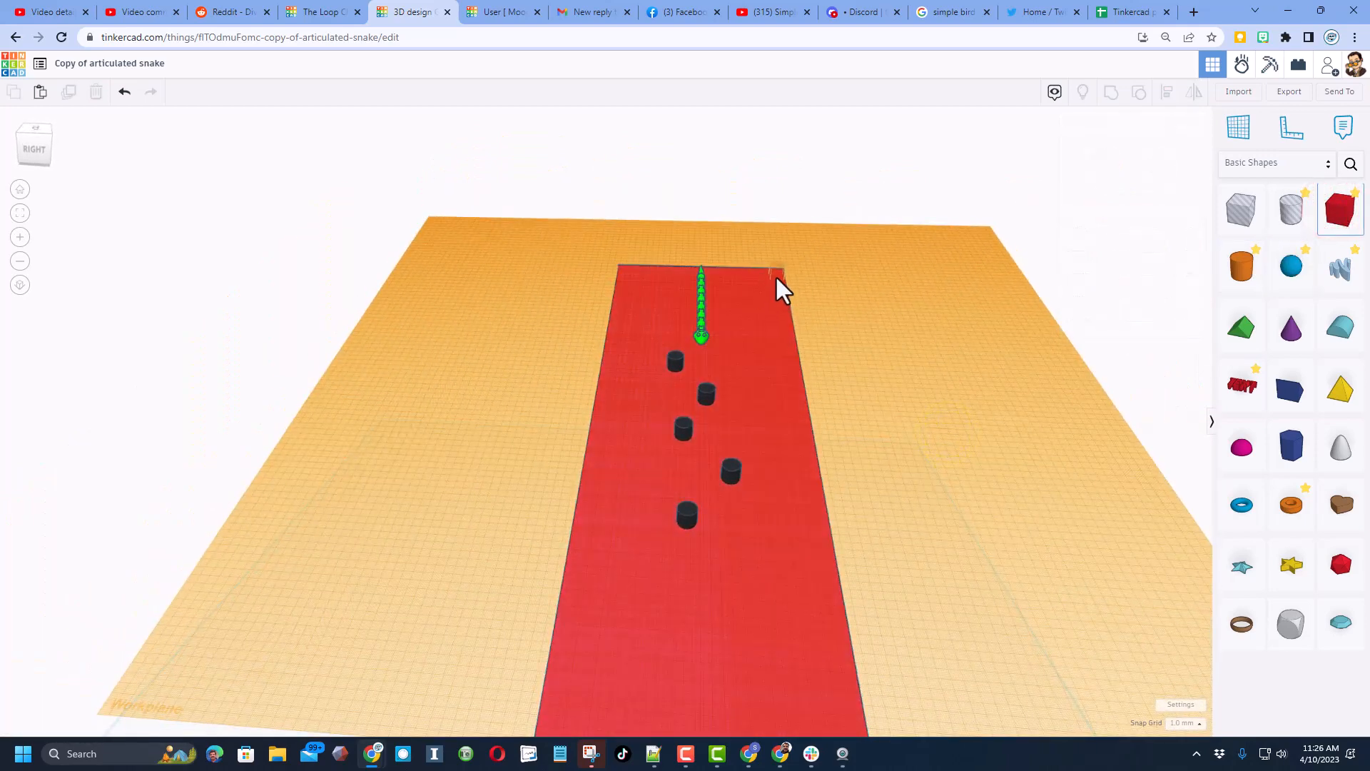
# - Add a long thin box rail along one edge and duplicate it toward the other edge
pyautogui.click(778, 275)
pyautogui.moveTo(784, 287)
pyautogui.mouseDown()
pyautogui.moveTo(787, 613)
pyautogui.moveTo(840, 685)
pyautogui.mouseUp()
pyautogui.scroll(-3, 819, 600)
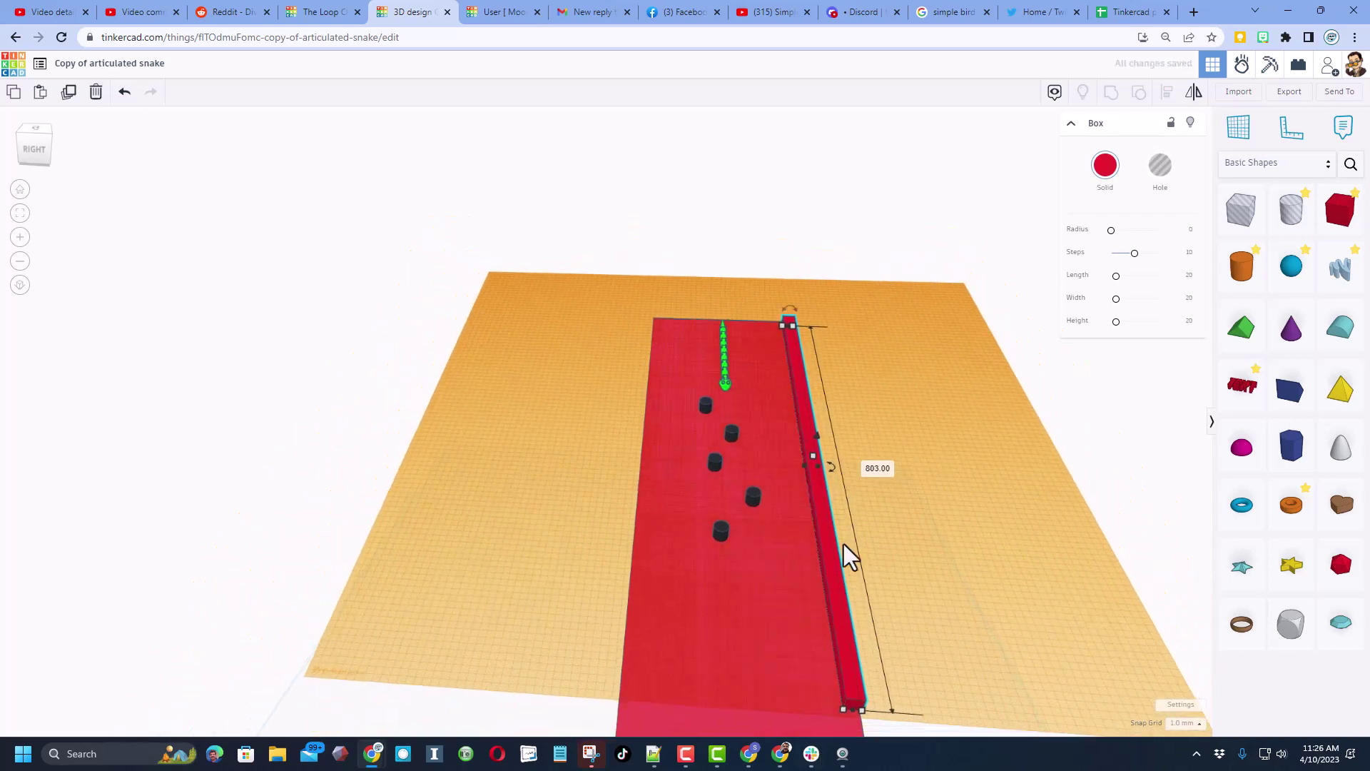
pyautogui.click(815, 466)
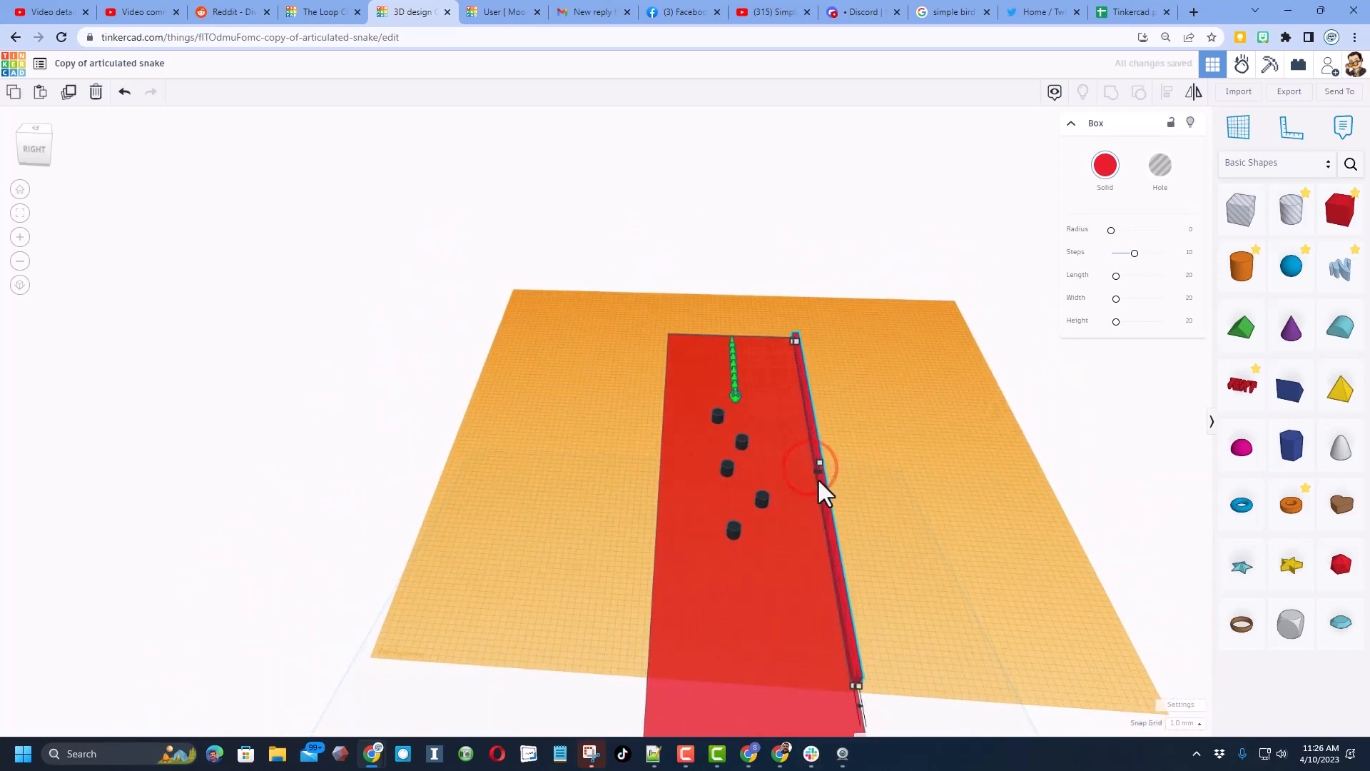
pyautogui.hotkey('ctrl', 'd')
pyautogui.press('Left')
pyautogui.press('Left')
pyautogui.press('Left')
pyautogui.press('Left')
pyautogui.press('Left')
pyautogui.press('Left')
pyautogui.press('Left')
pyautogui.press('Left')
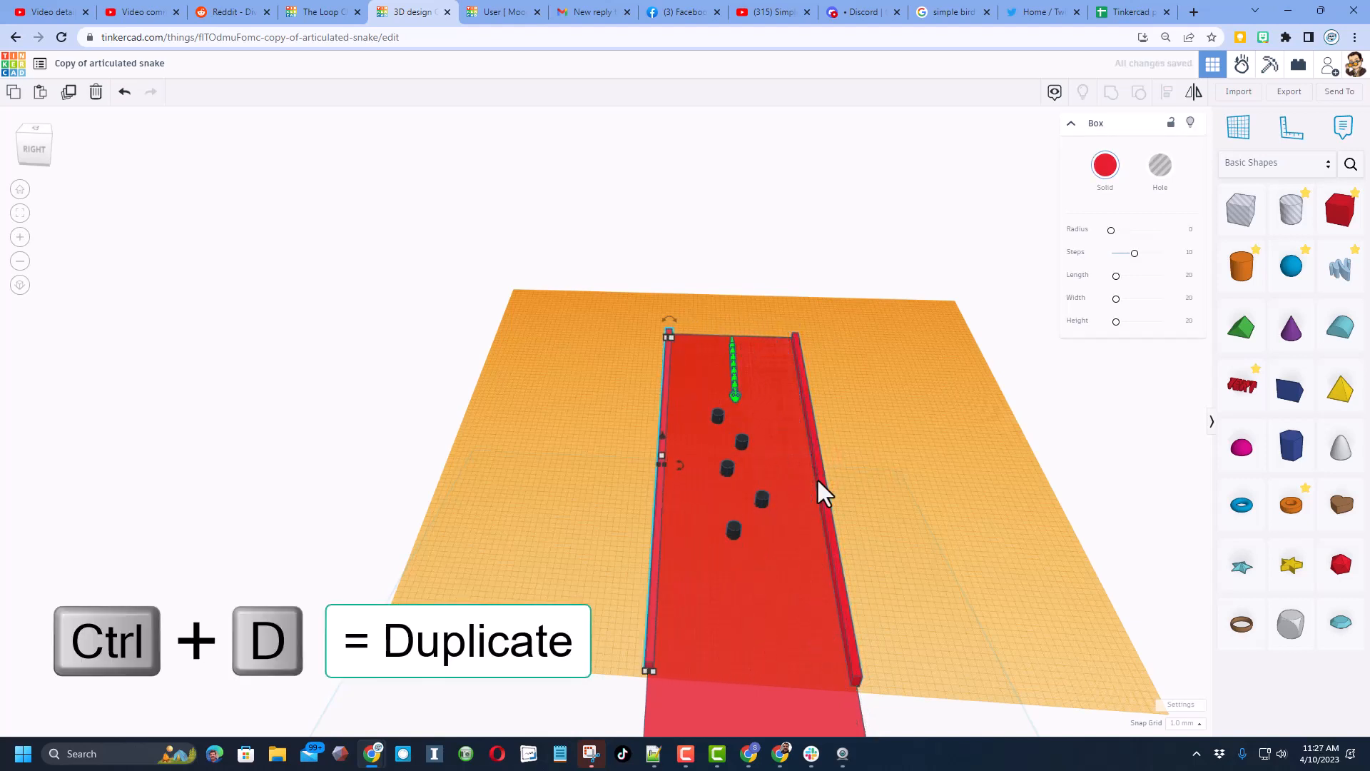
# - Group the plank and both rails into one shape
pyautogui.click(872, 412)
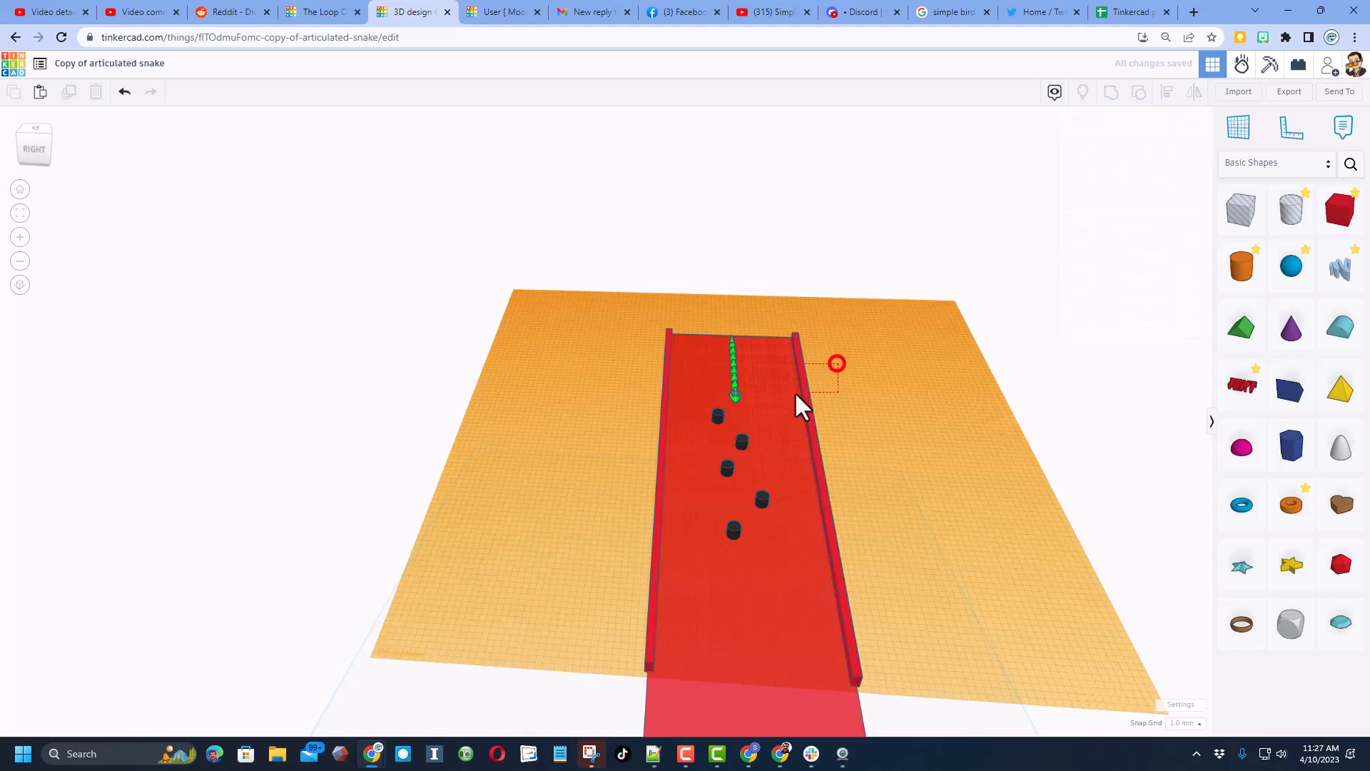
pyautogui.moveTo(835, 365)
pyautogui.keyDown('shift'); pyautogui.mouseDown()
pyautogui.moveTo(823, 417)
pyautogui.moveTo(776, 426)
pyautogui.mouseUp(); pyautogui.keyUp('shift')
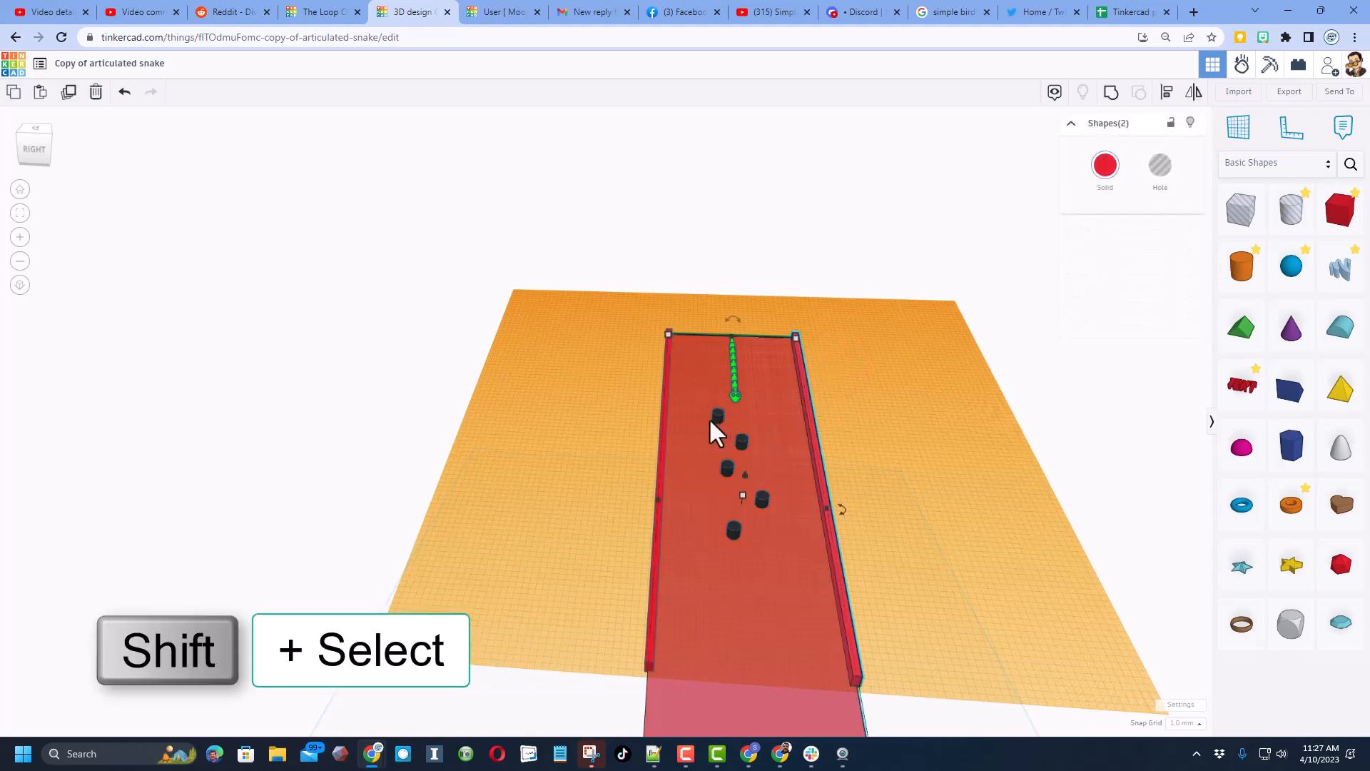
pyautogui.keyDown('shift'); pyautogui.click(662, 424); pyautogui.keyUp('shift')
pyautogui.click(1107, 94)
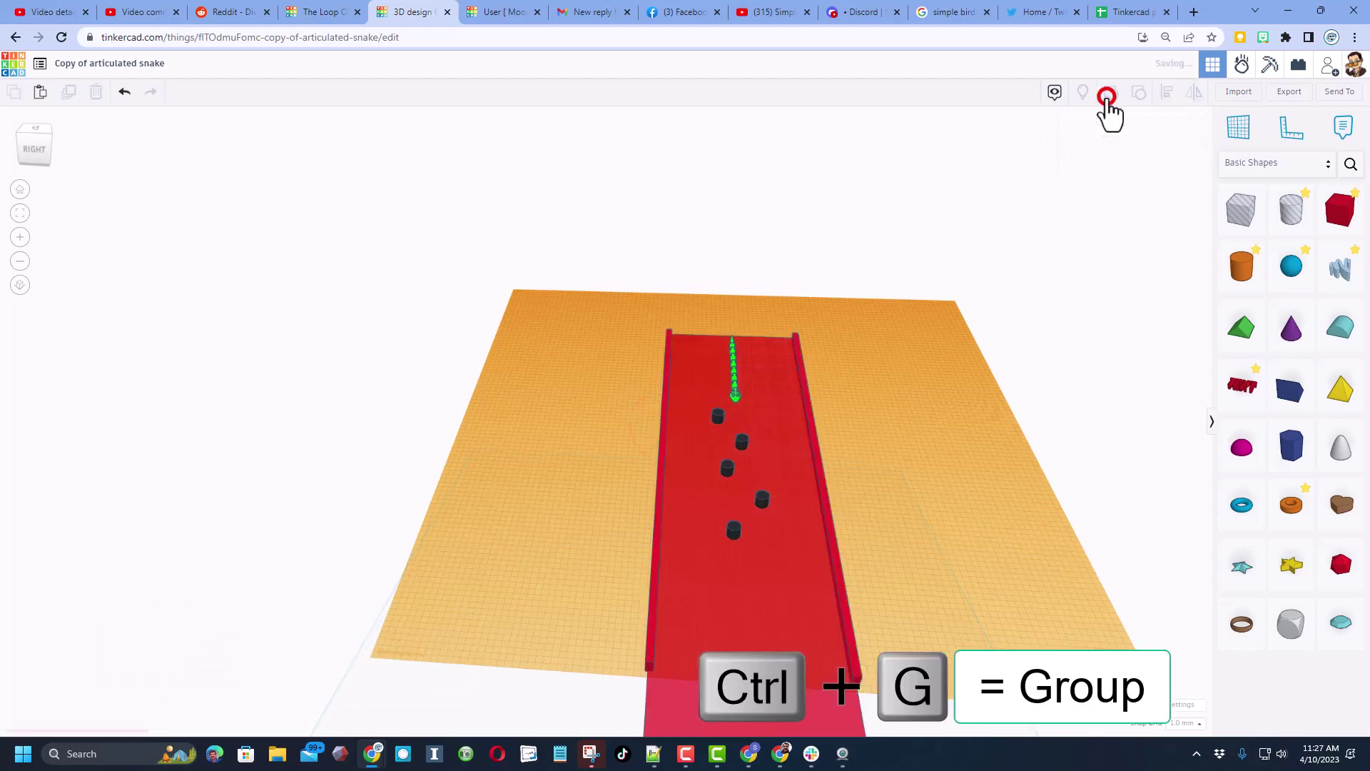
# - In the Sim Lab, make the walled ramp static so it stays fixed
pyautogui.click(1240, 66)
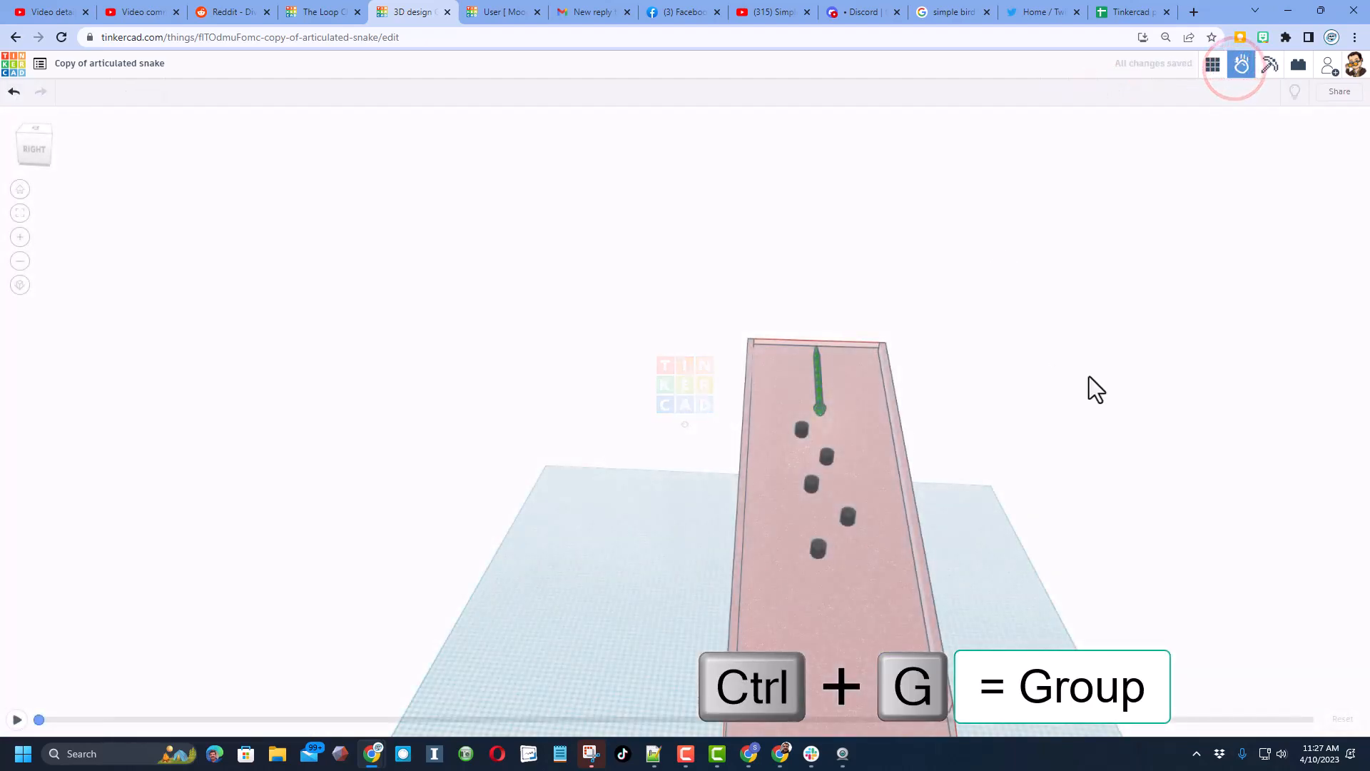
pyautogui.moveTo(1108, 402)
pyautogui.mouseDown(button='right')
pyautogui.moveTo(877, 414)
pyautogui.moveTo(975, 406)
pyautogui.mouseUp(button='right')
pyautogui.click(954, 461)
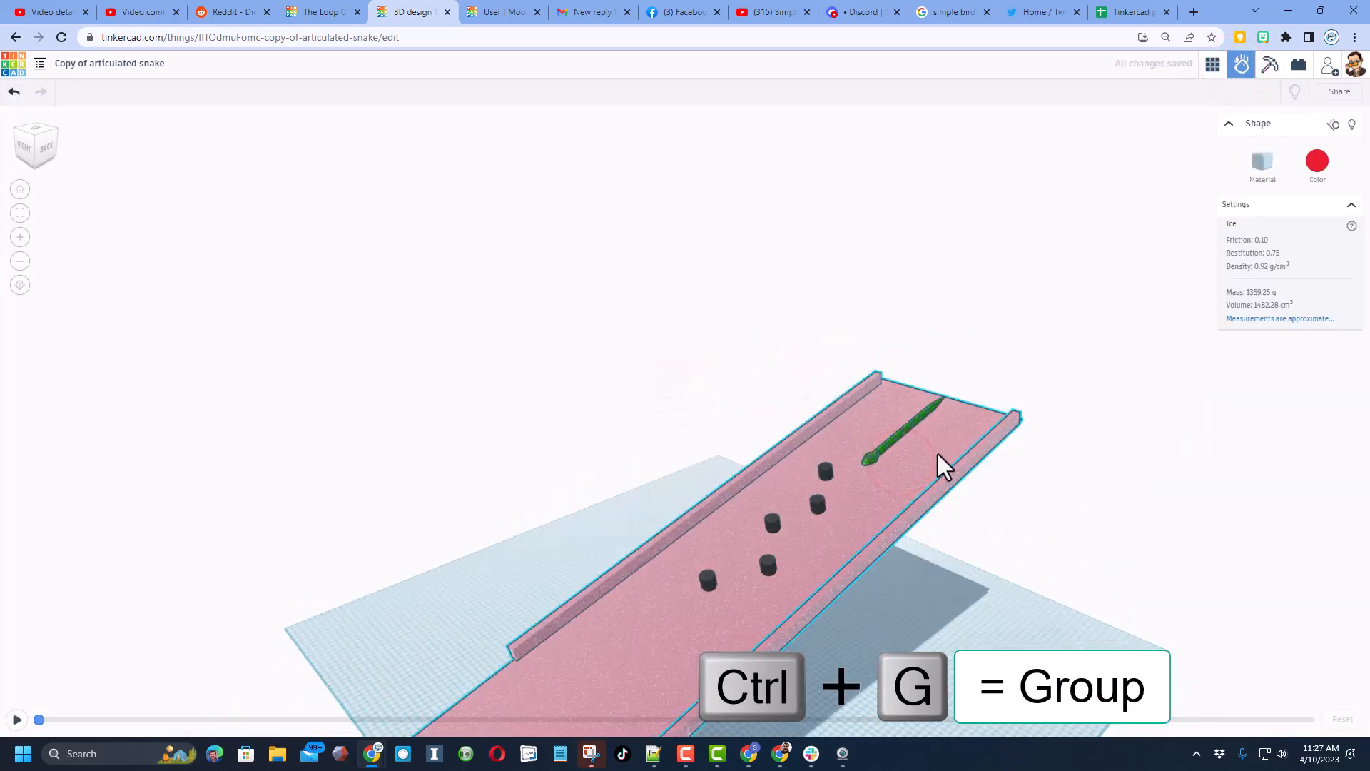
pyautogui.click(1334, 123)
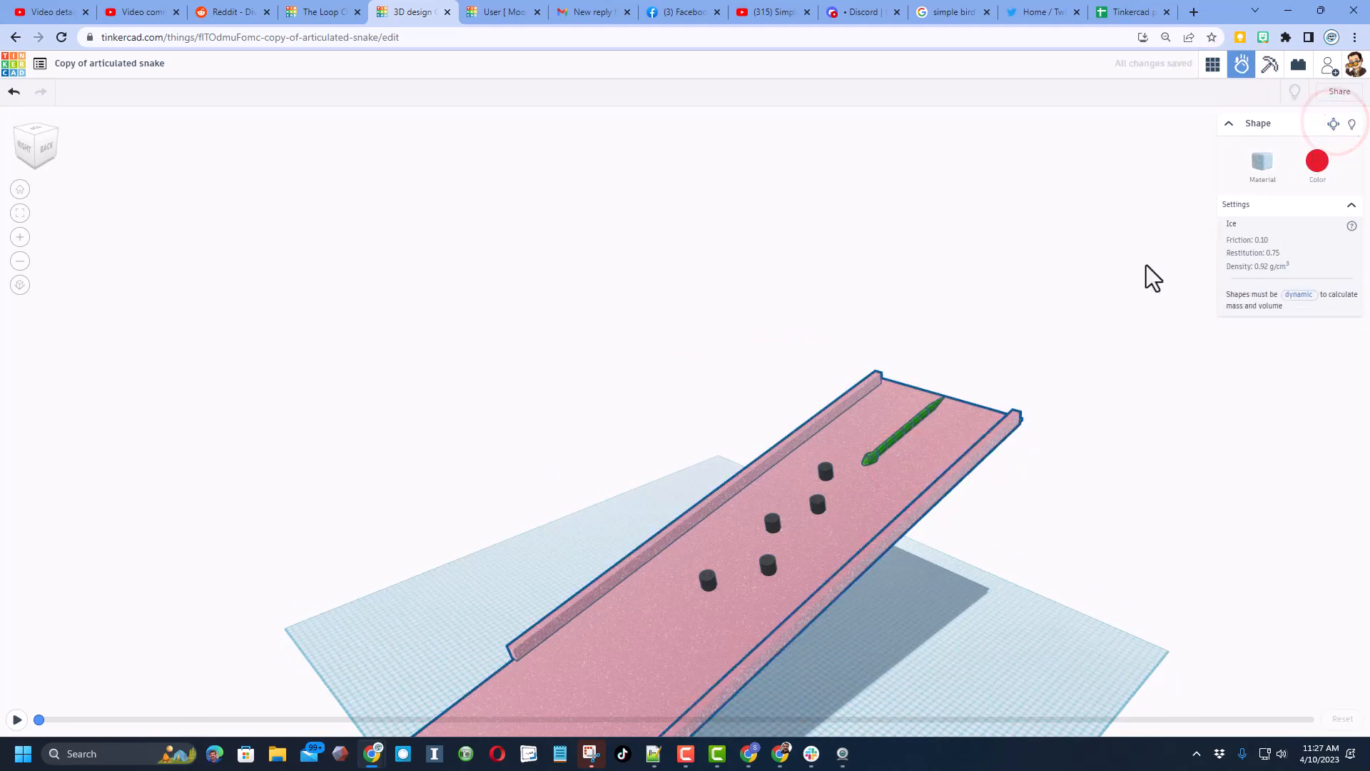
pyautogui.moveTo(1137, 276); pyautogui.dragTo(1187, 205, button='right')
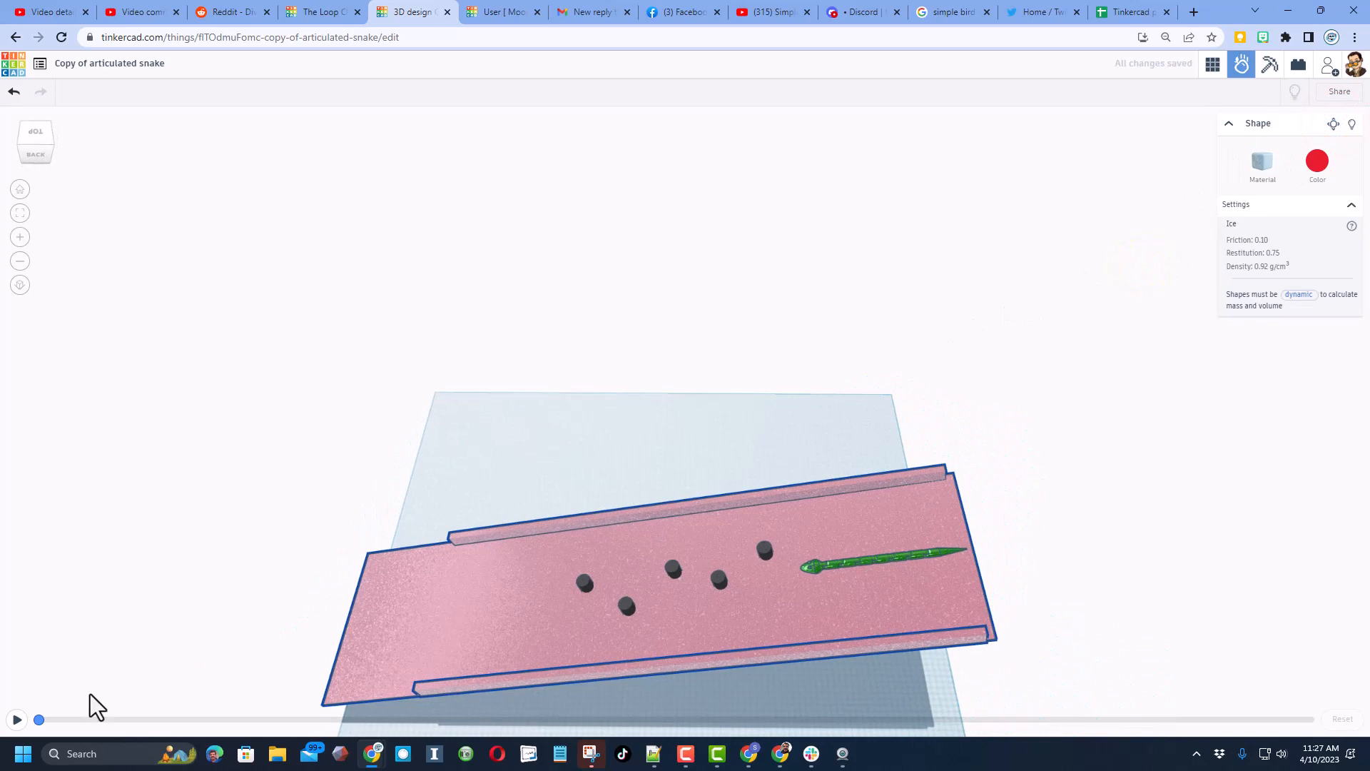
# - Run the simulation of the snake sliding between the walls, pause mid-ramp and rewind toward the start
pyautogui.click(16, 719)
pyautogui.moveTo(262, 582); pyautogui.dragTo(467, 548, button='right')
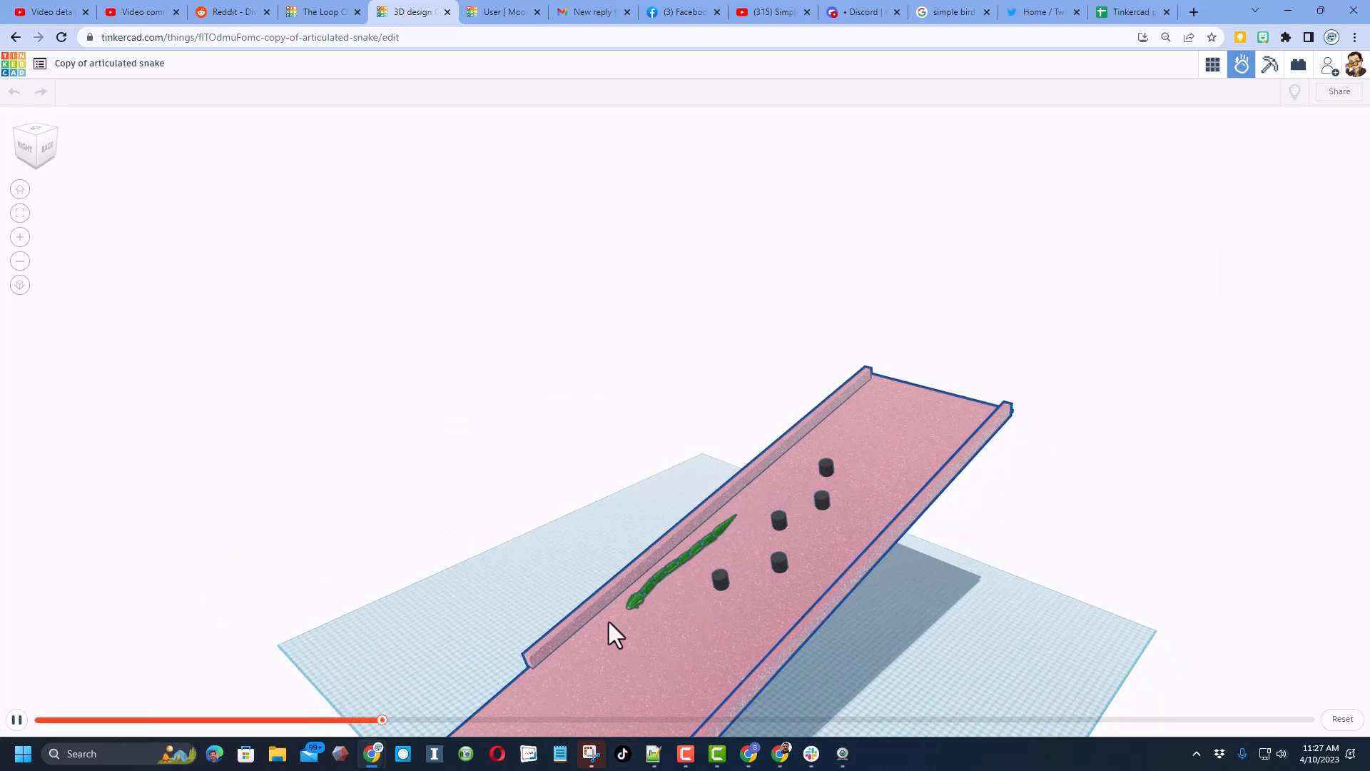
pyautogui.moveTo(612, 622); pyautogui.dragTo(845, 558, button='right')
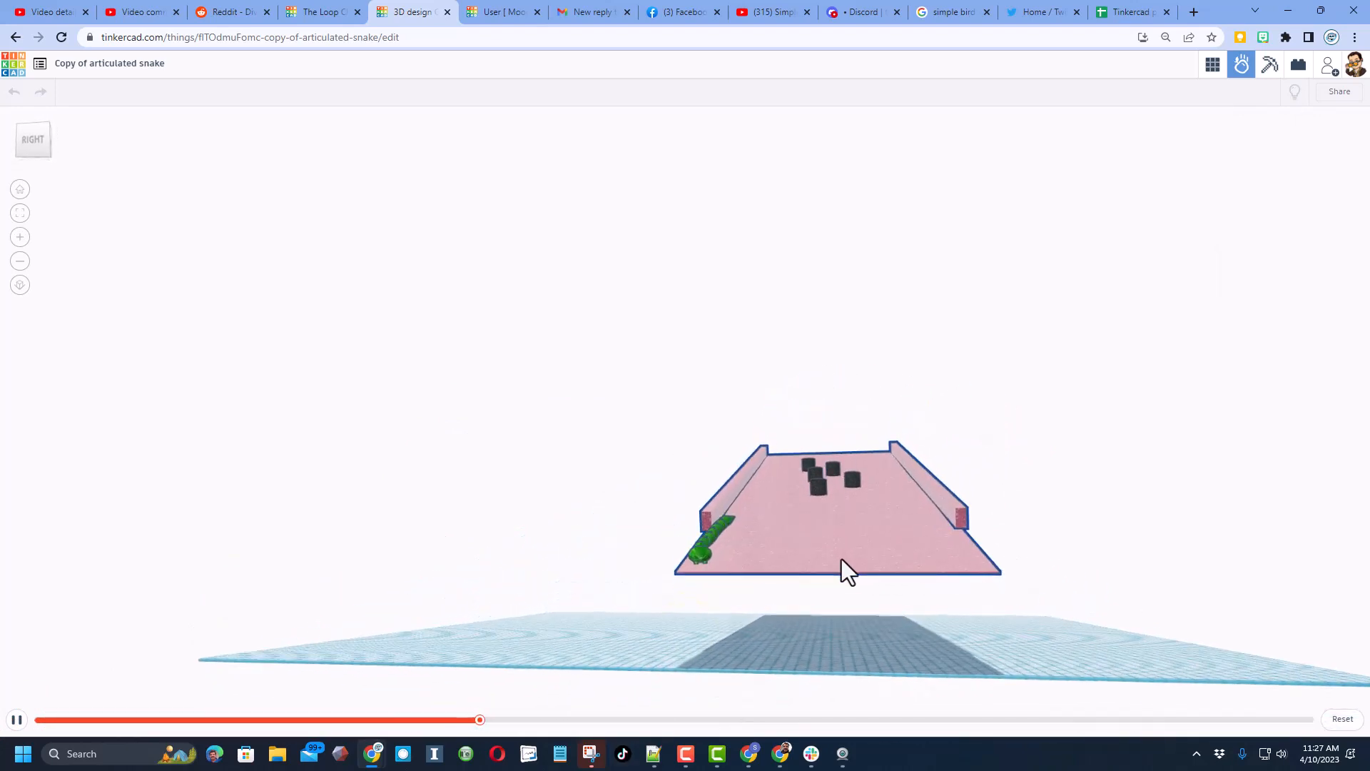
pyautogui.moveTo(849, 518); pyautogui.dragTo(851, 542, button='right')
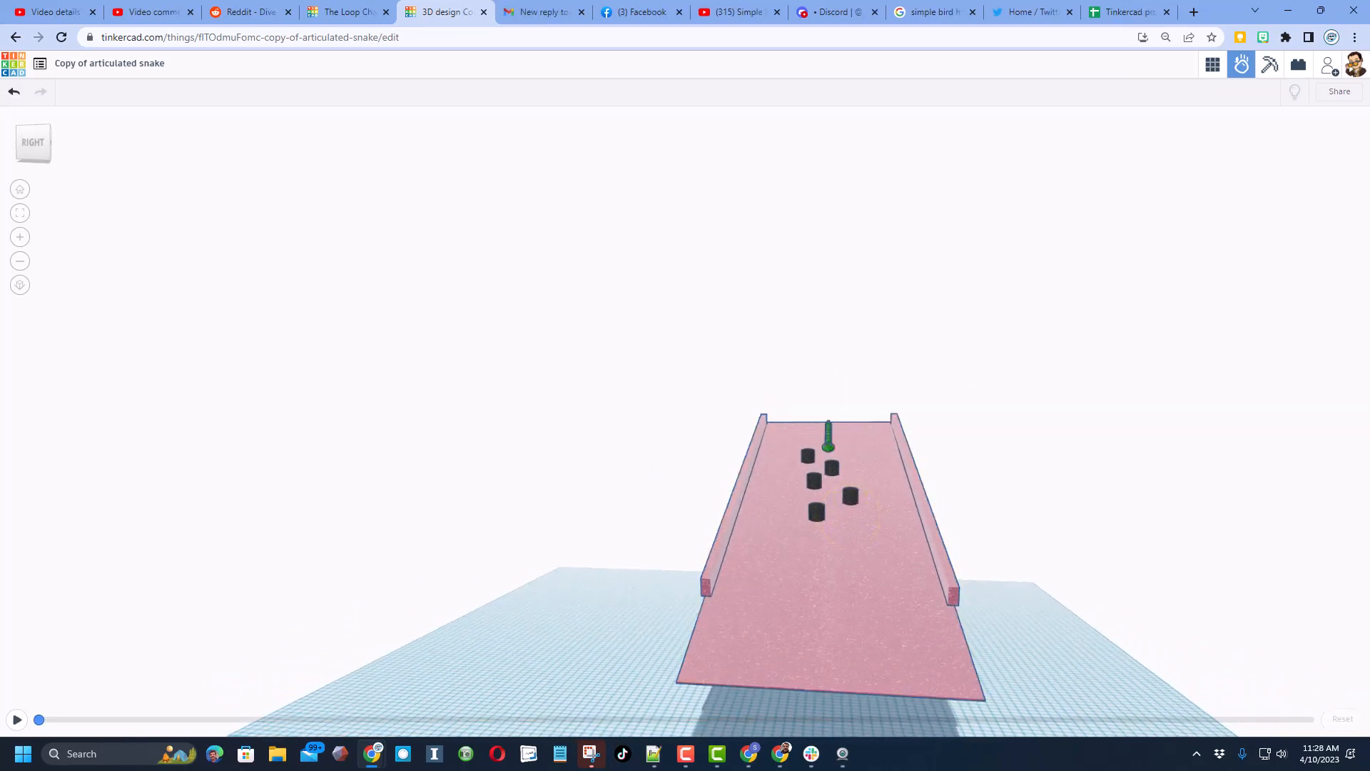
pyautogui.click(21, 719)
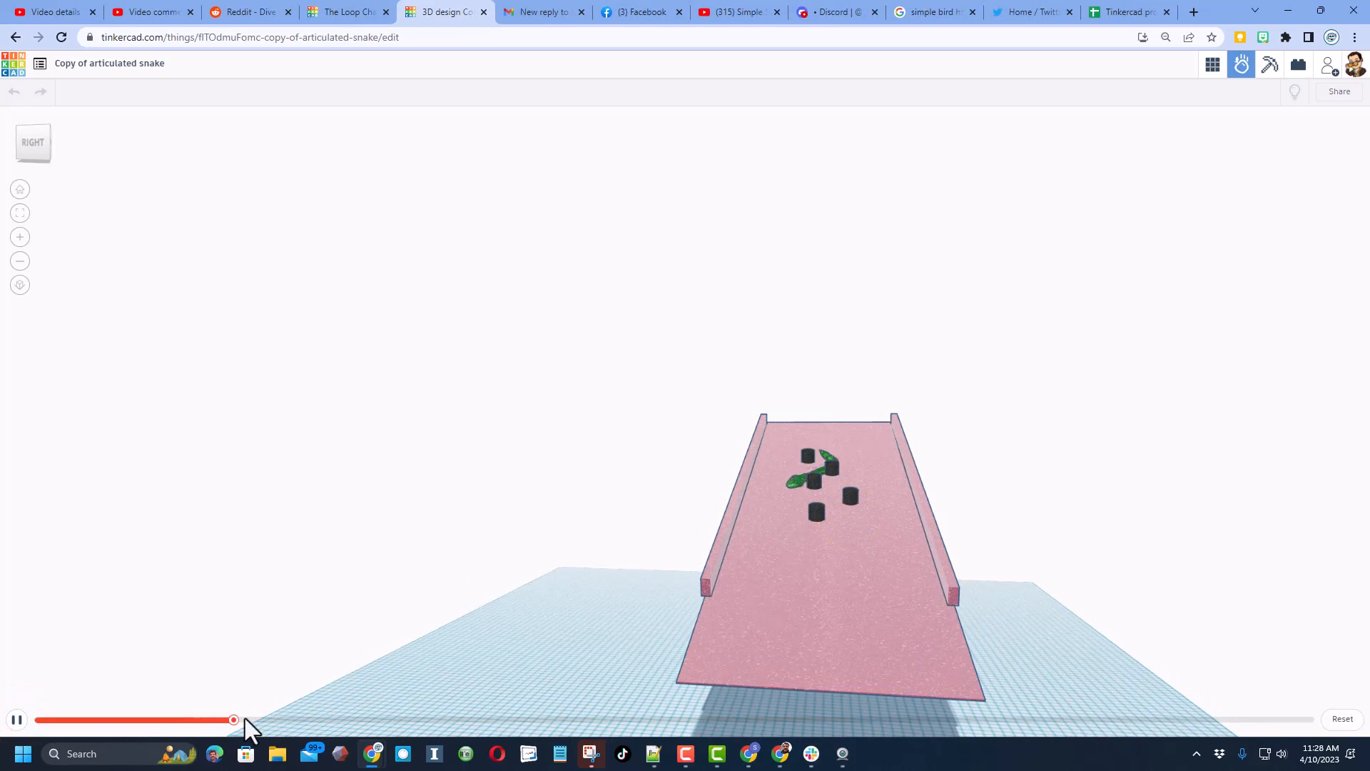
pyautogui.click(21, 720)
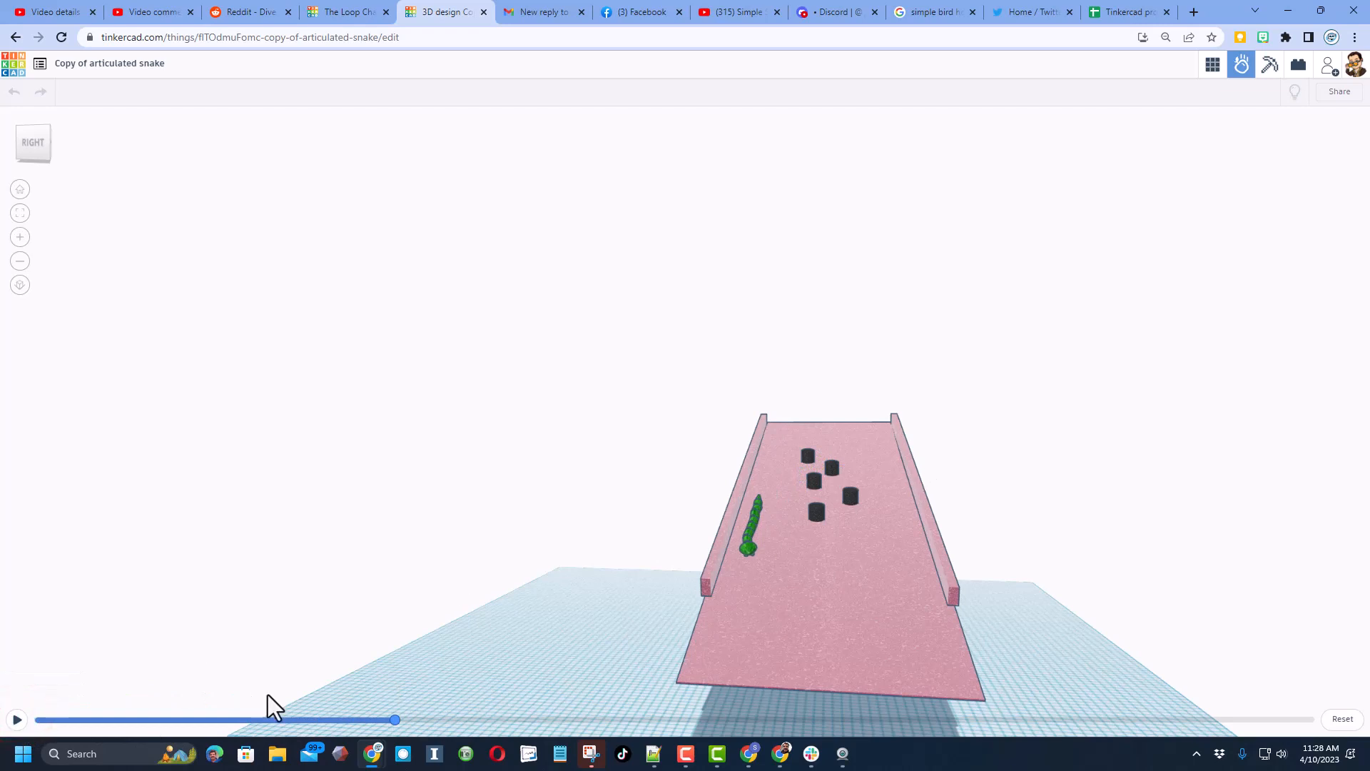
pyautogui.moveTo(397, 719); pyautogui.dragTo(246, 719)
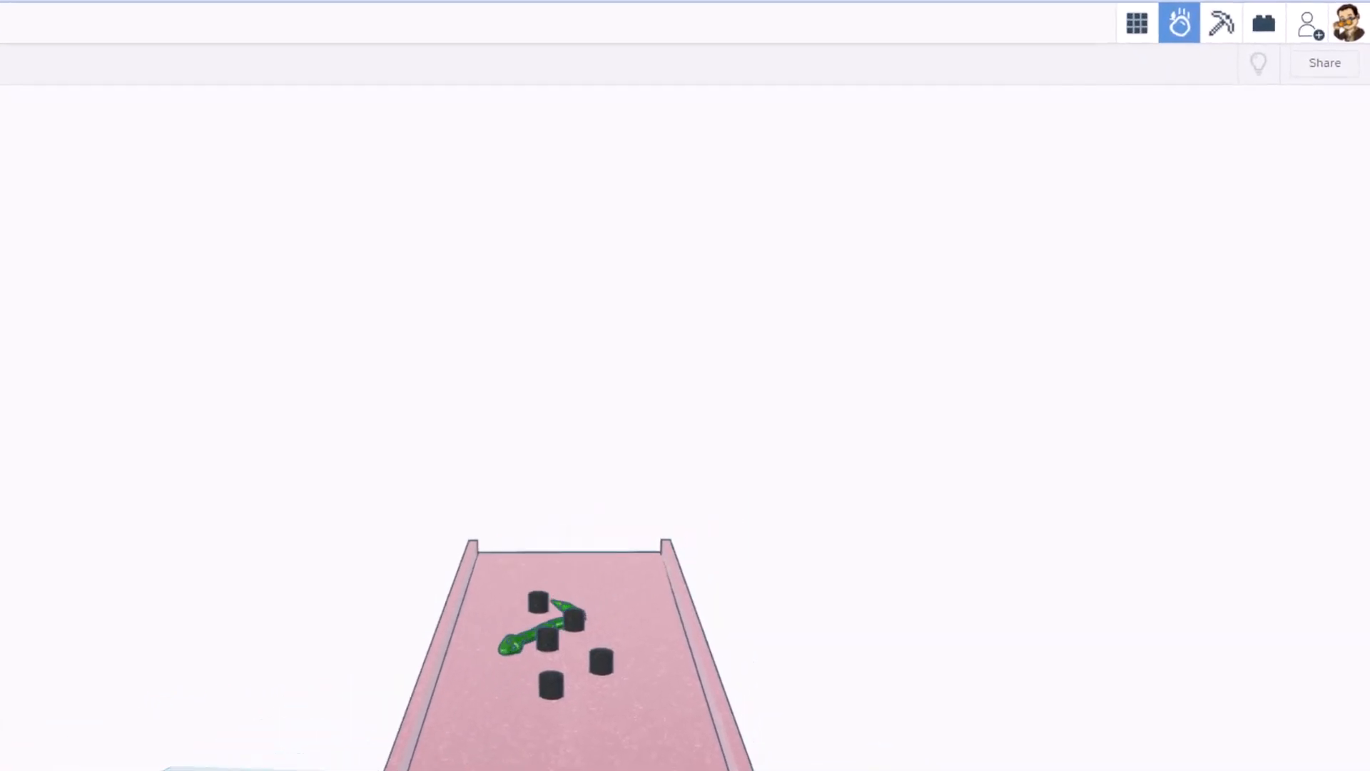
# - In Share images or video, set the output to 1280 size with a 9:16 portrait frame
pyautogui.click(1323, 64)
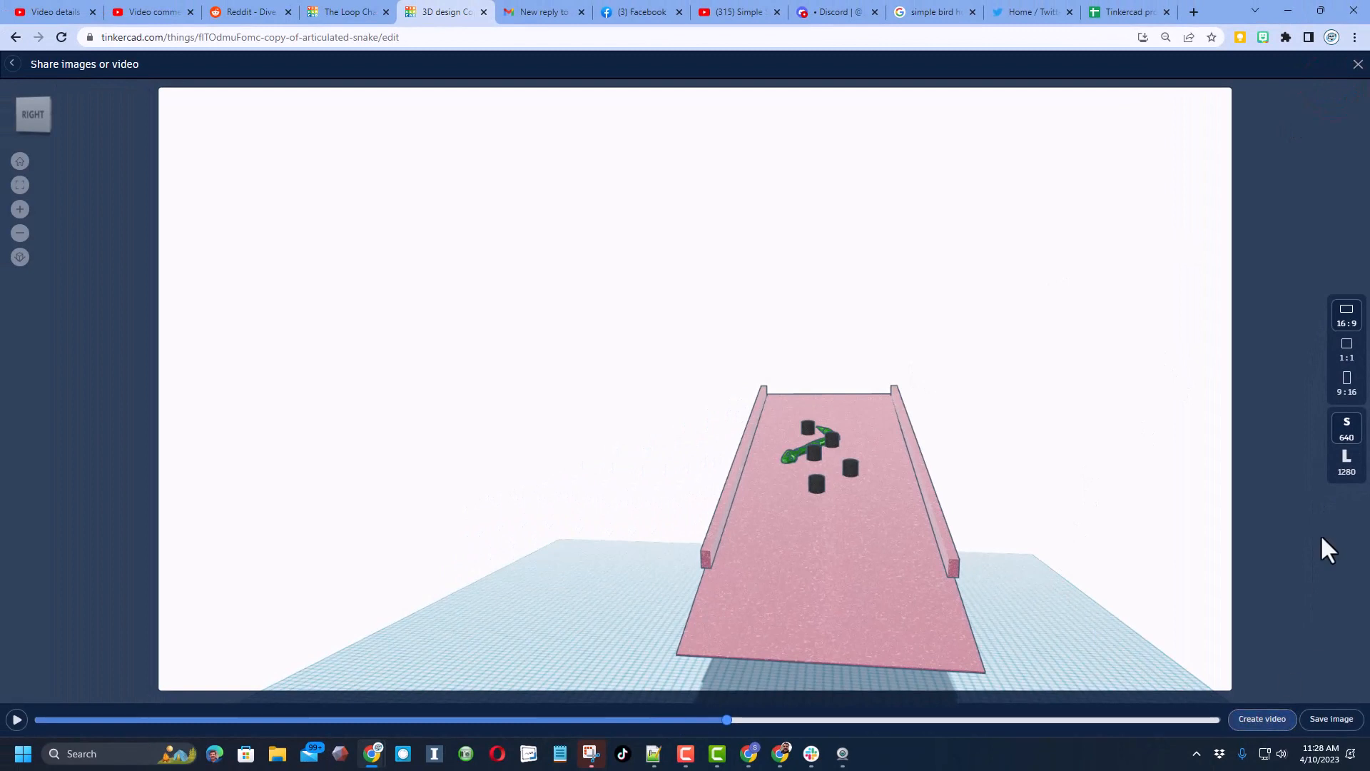
pyautogui.click(1346, 377)
pyautogui.click(1347, 344)
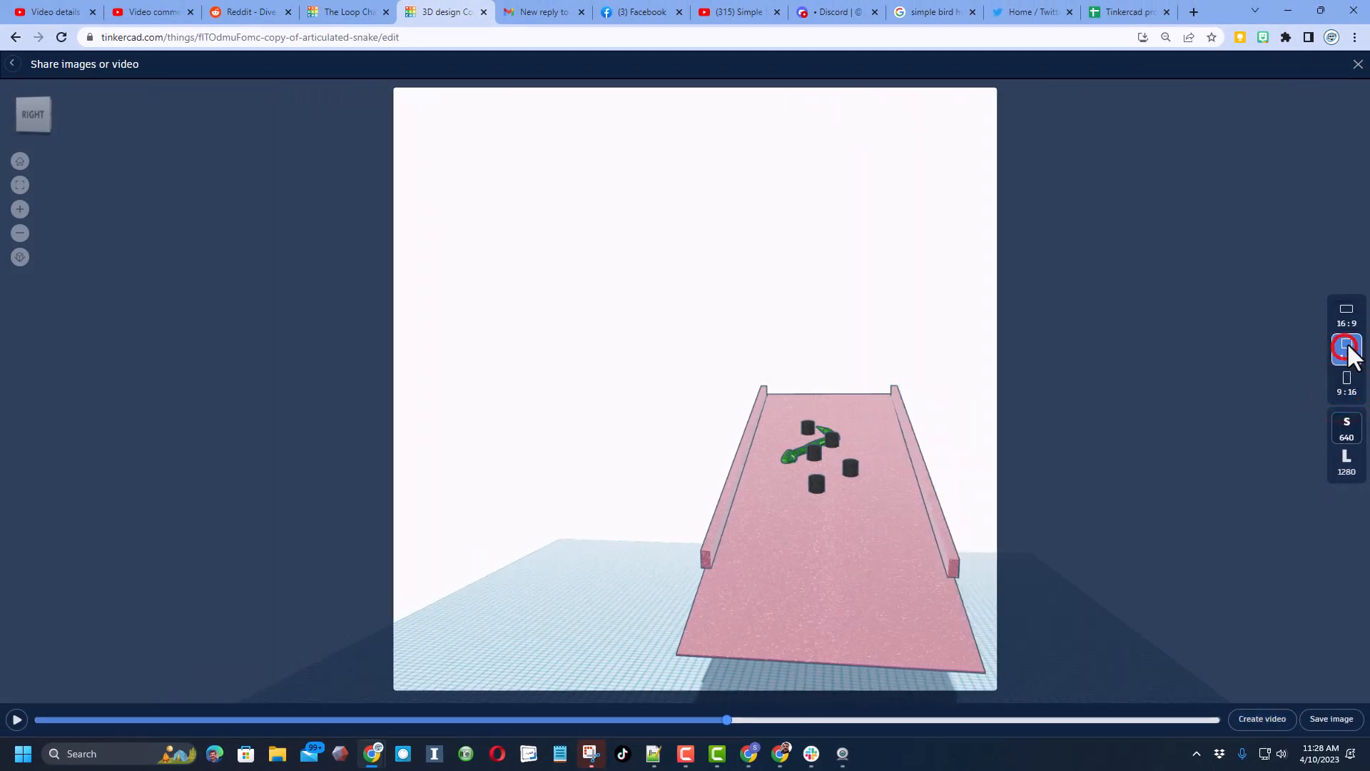
pyautogui.click(1346, 314)
pyautogui.click(1346, 428)
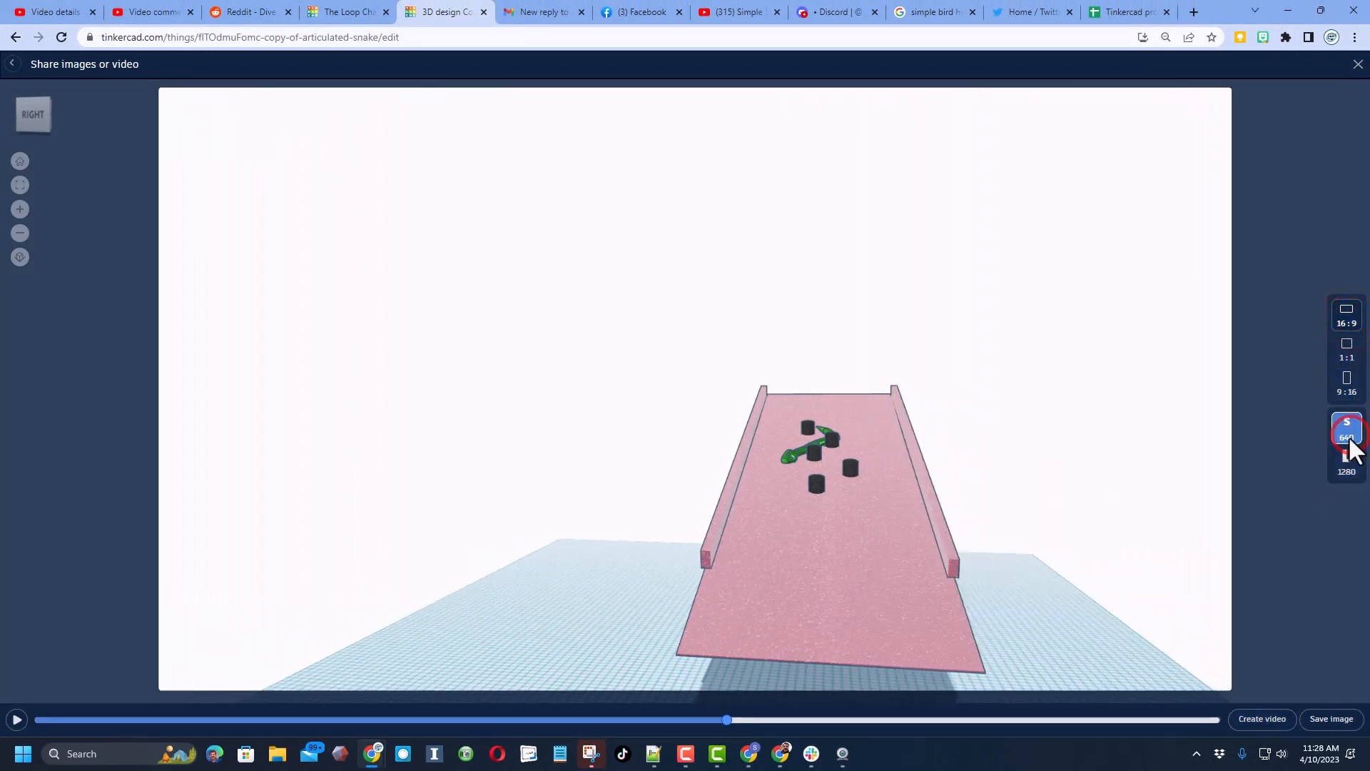
pyautogui.click(1346, 463)
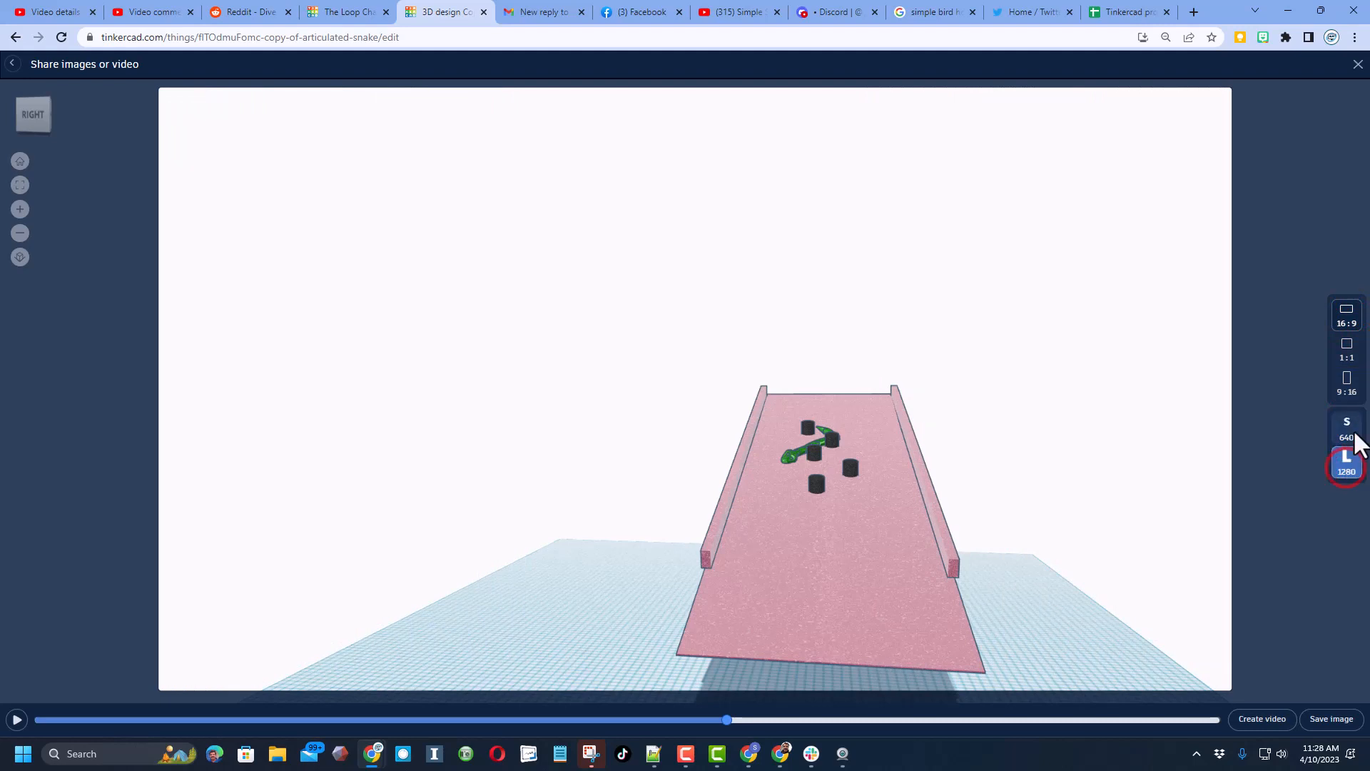
pyautogui.click(1346, 428)
pyautogui.click(1347, 463)
pyautogui.click(1346, 380)
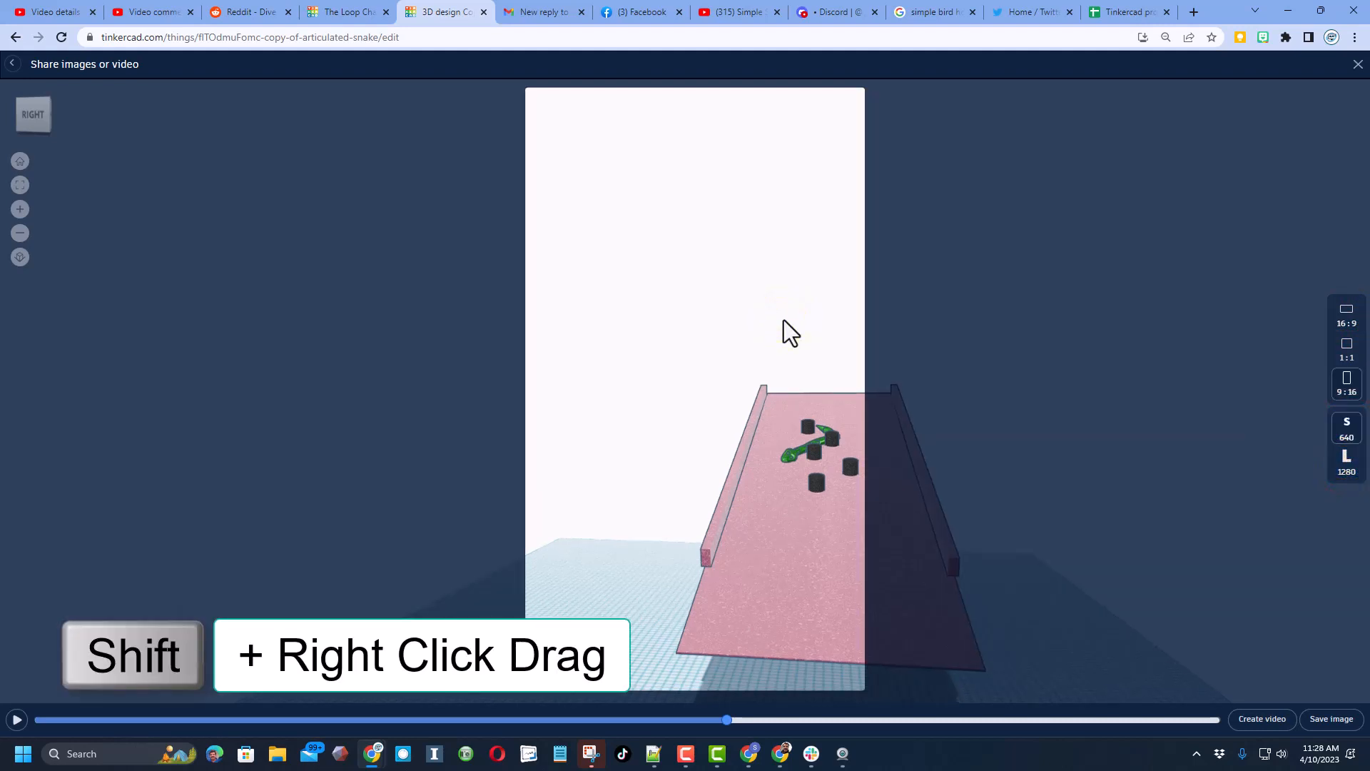
# - Frame the ramp scene, create the video and save the MP4 to Downloads
pyautogui.moveTo(784, 319)
pyautogui.keyDown('shift'); pyautogui.mouseDown(button='right')
pyautogui.moveTo(608, 337)
pyautogui.moveTo(639, 295)
pyautogui.mouseUp(button='right'); pyautogui.keyUp('shift')
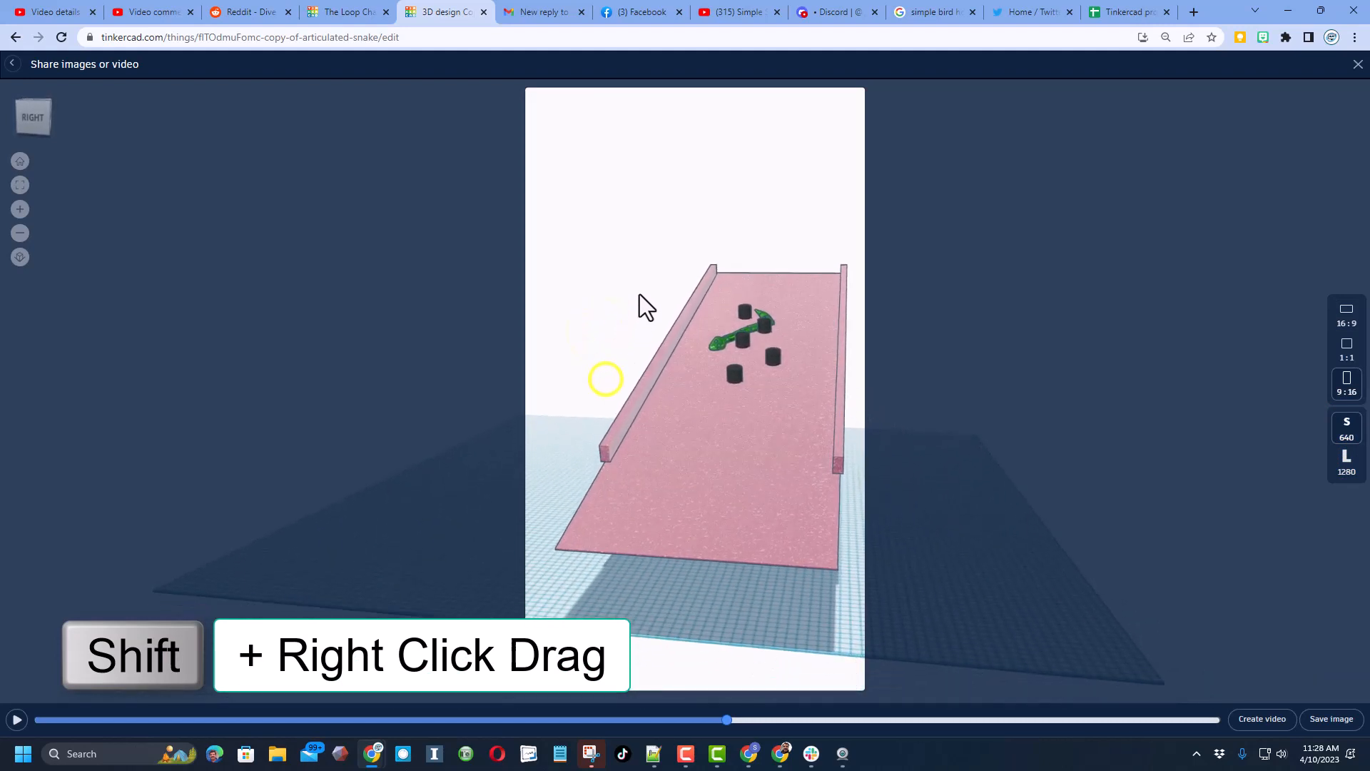
pyautogui.scroll(2, 638, 304)
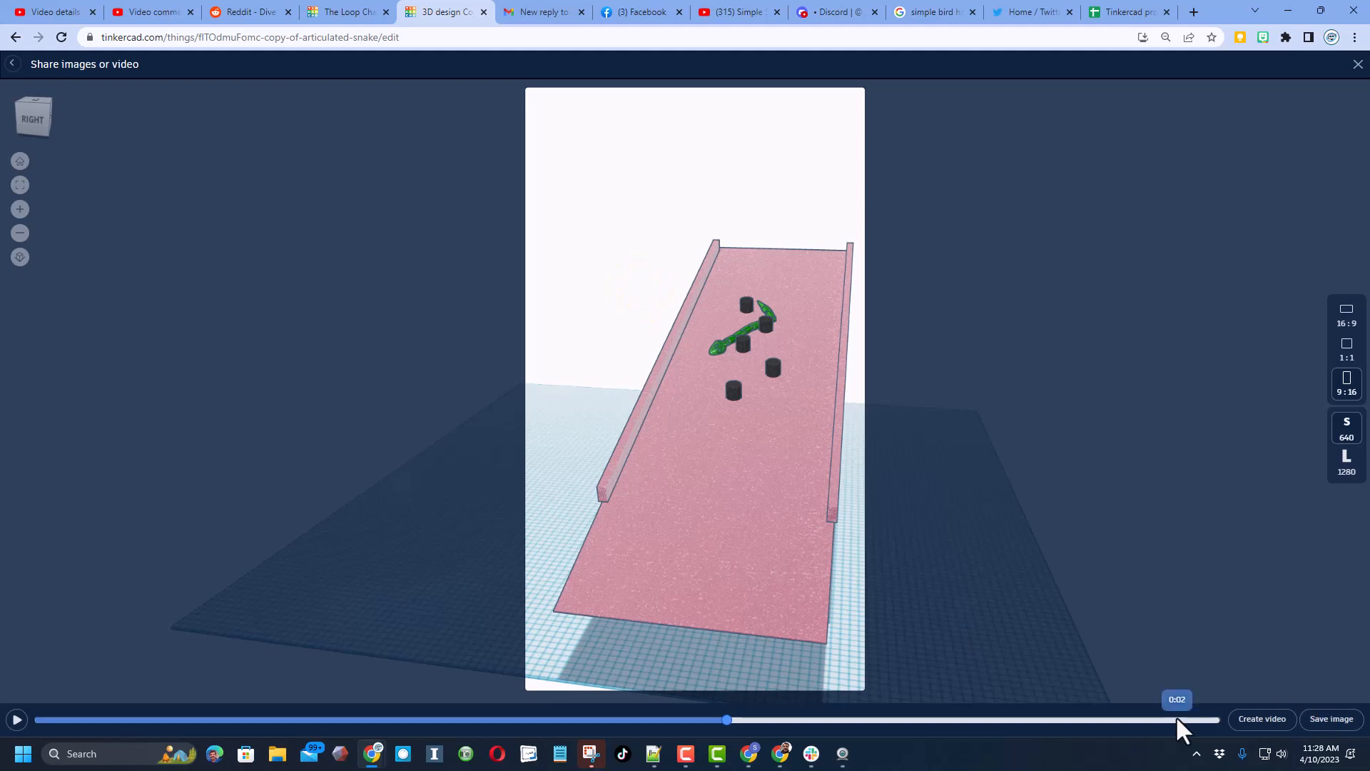
pyautogui.click(1251, 718)
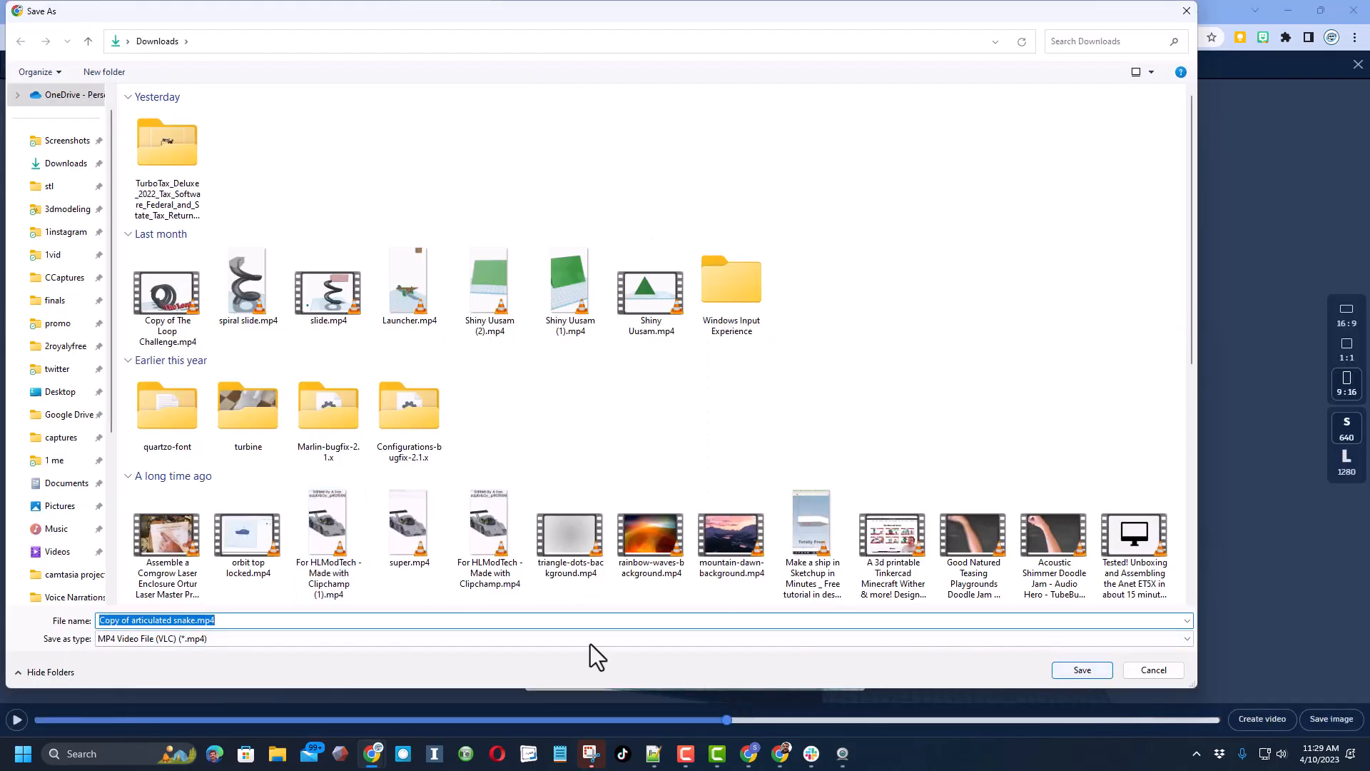
pyautogui.click(1055, 670)
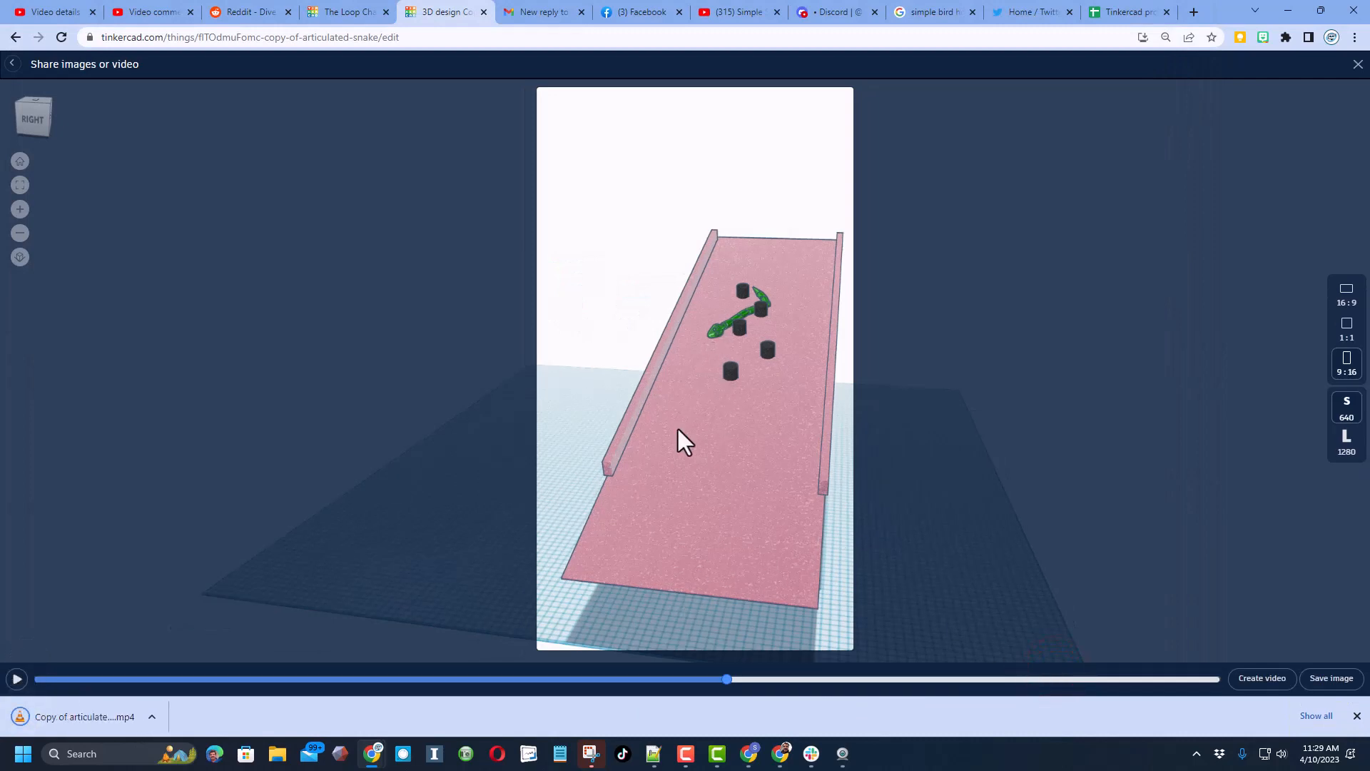
pyautogui.moveTo(668, 465); pyautogui.dragTo(668, 451, button='right')
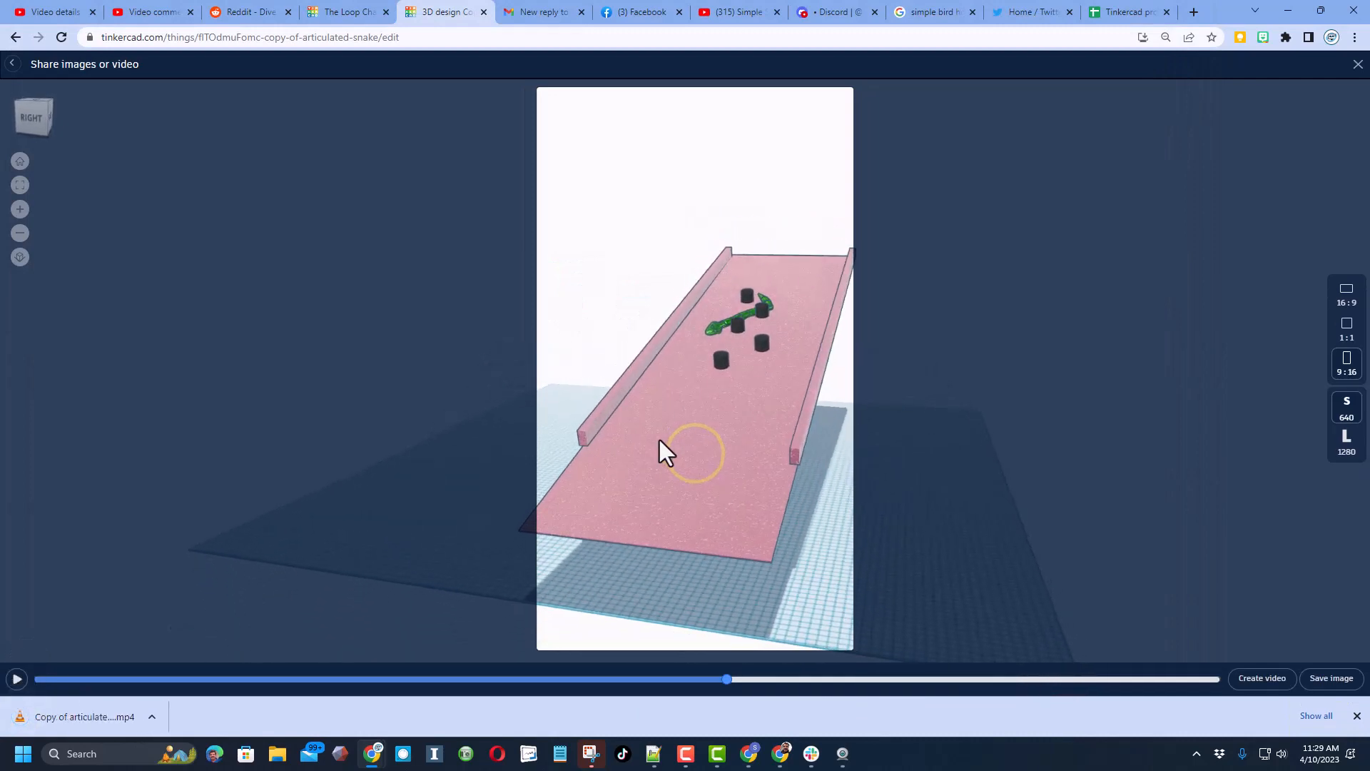
# - Leave video sharing and return to the Your designs dashboard
pyautogui.press('Escape')
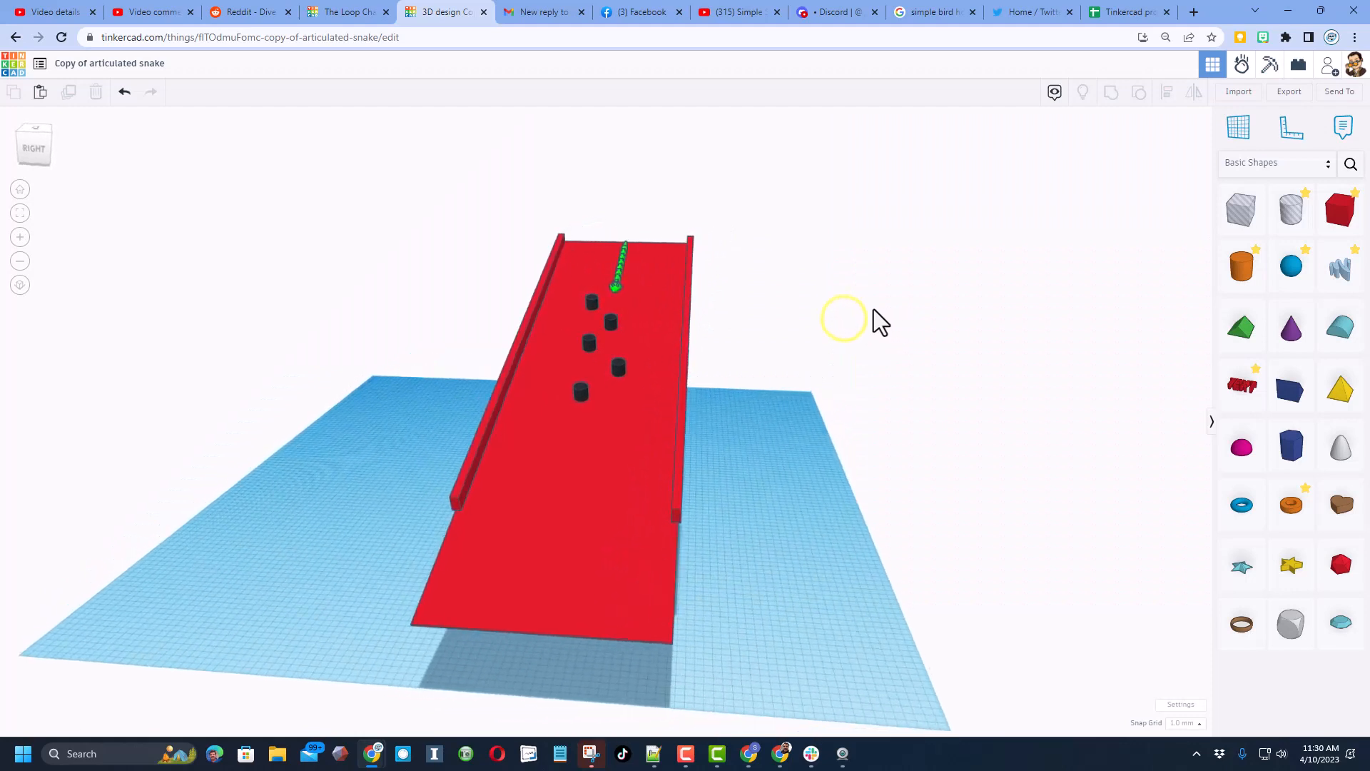
pyautogui.moveTo(881, 313); pyautogui.dragTo(840, 329, button='right')
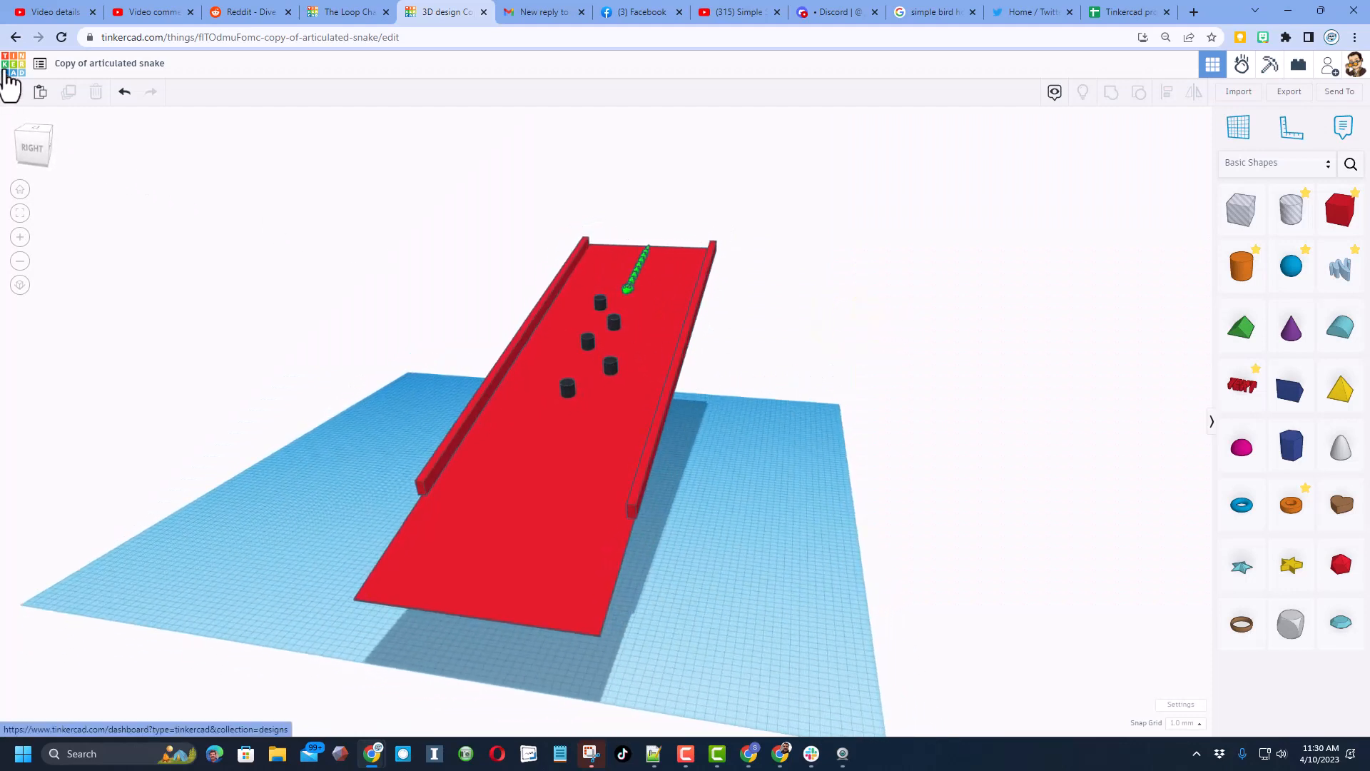
pyautogui.click(15, 65)
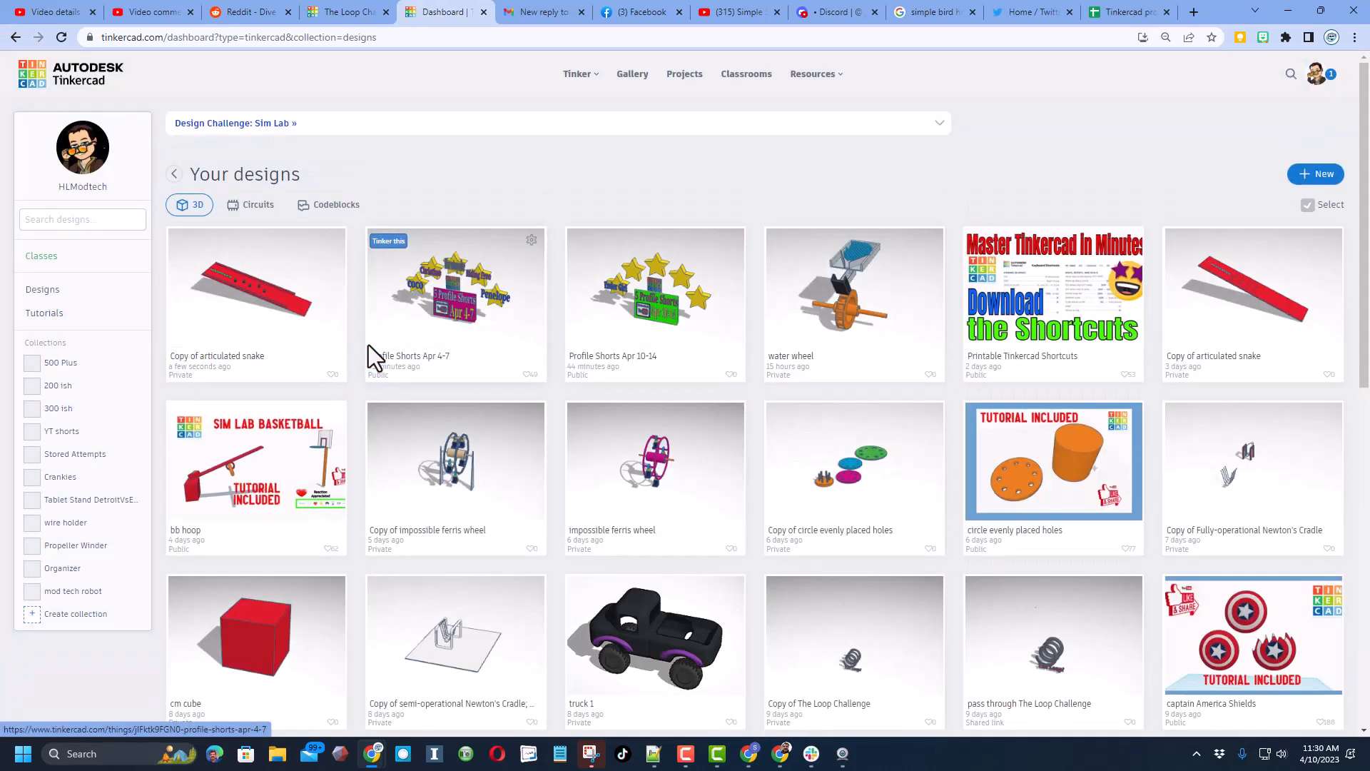
pyautogui.moveTo(258, 287)
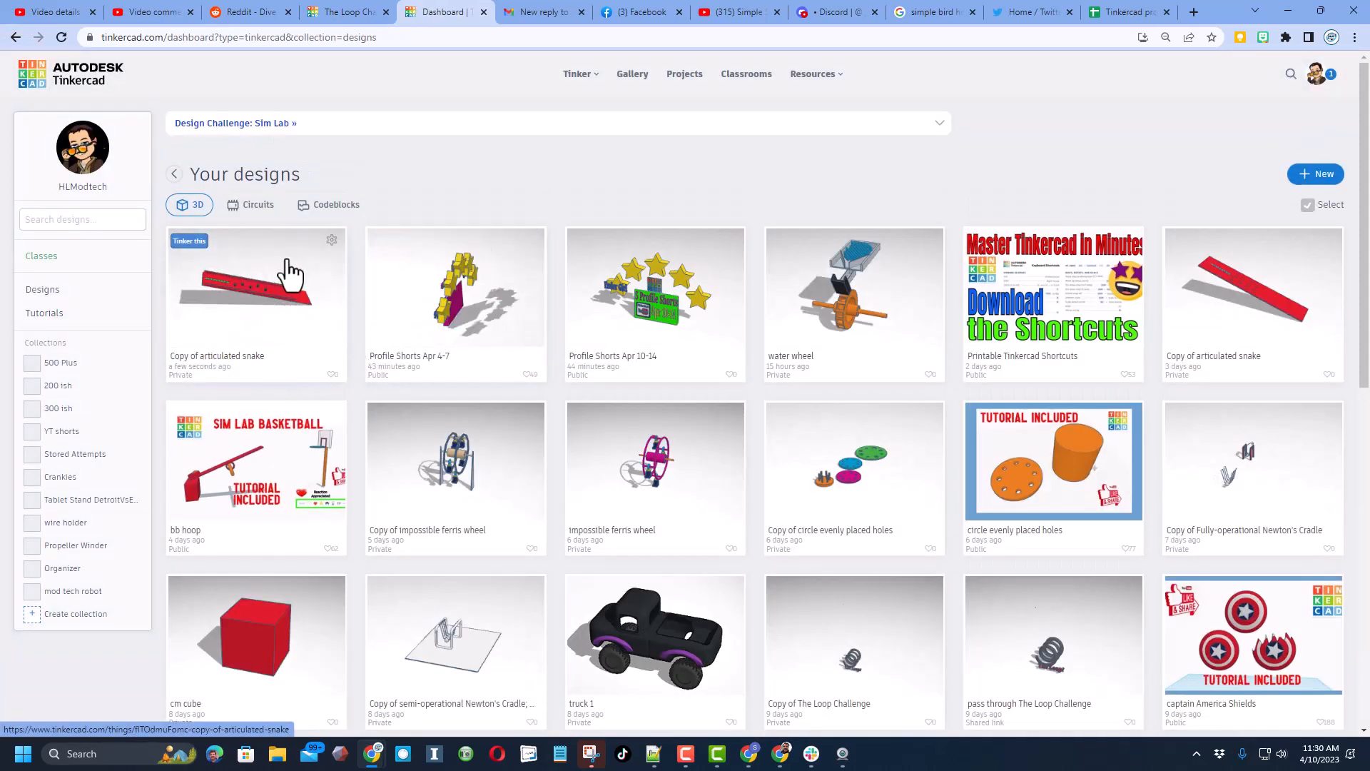
# - In the design's Properties, rename it 'Epic articulated snake' and paste the description
pyautogui.click(335, 240)
pyautogui.click(310, 266)
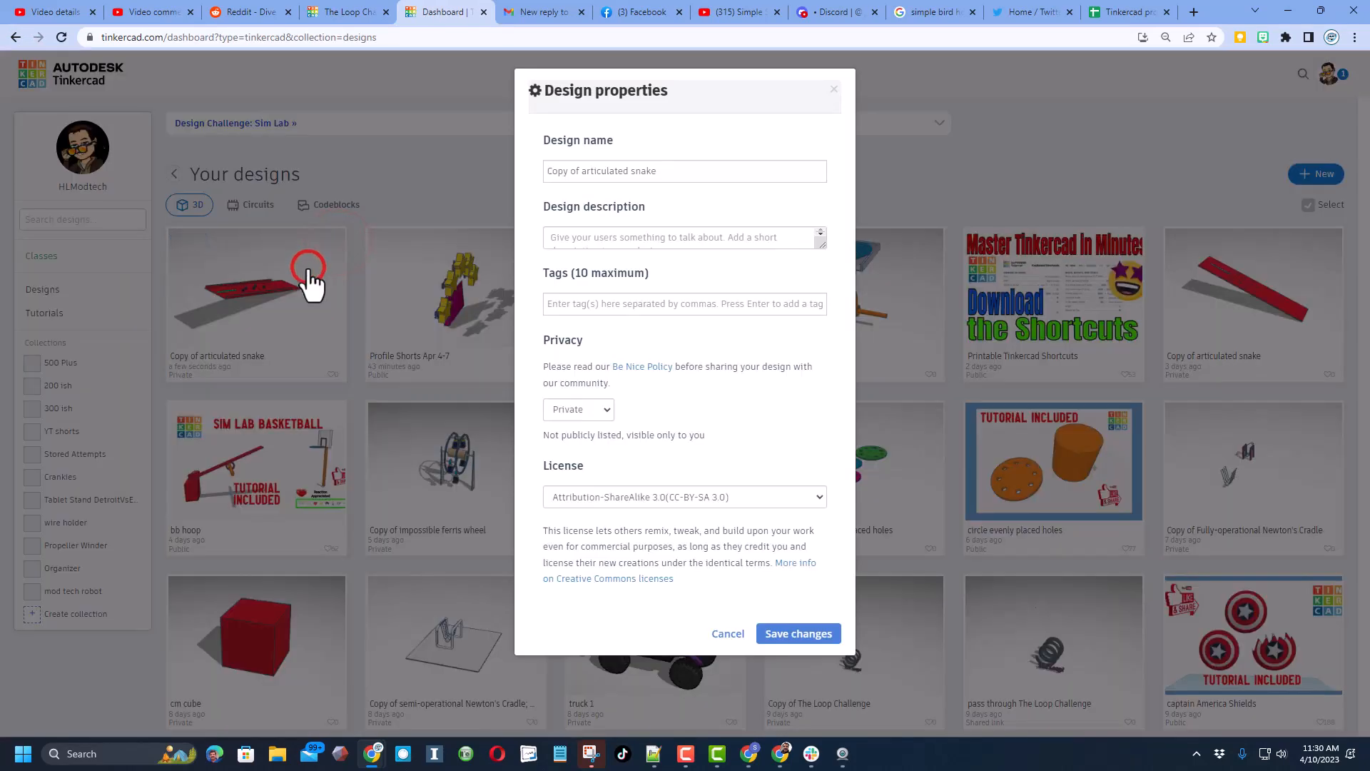
pyautogui.click(578, 171)
pyautogui.write('Epic')
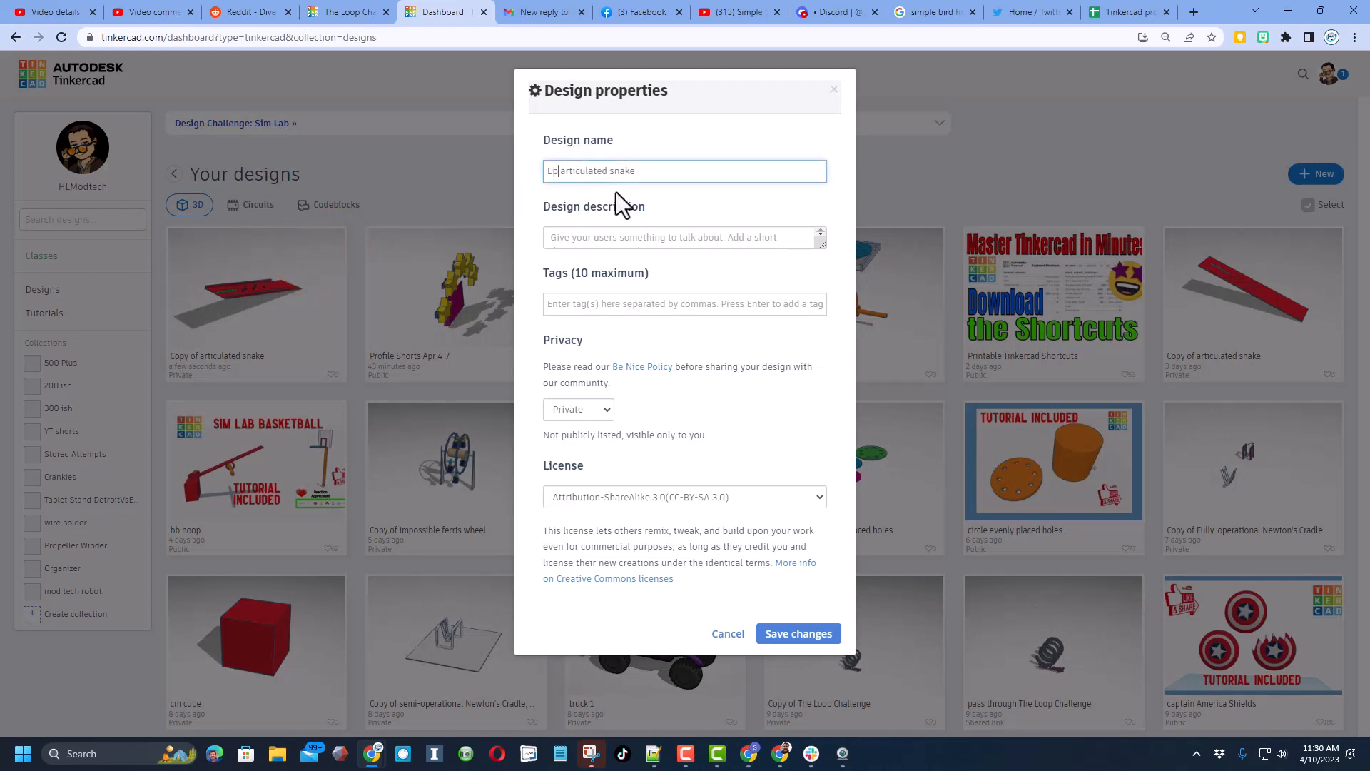
pyautogui.click(642, 238)
pyautogui.hotkey('ctrl', 'v')
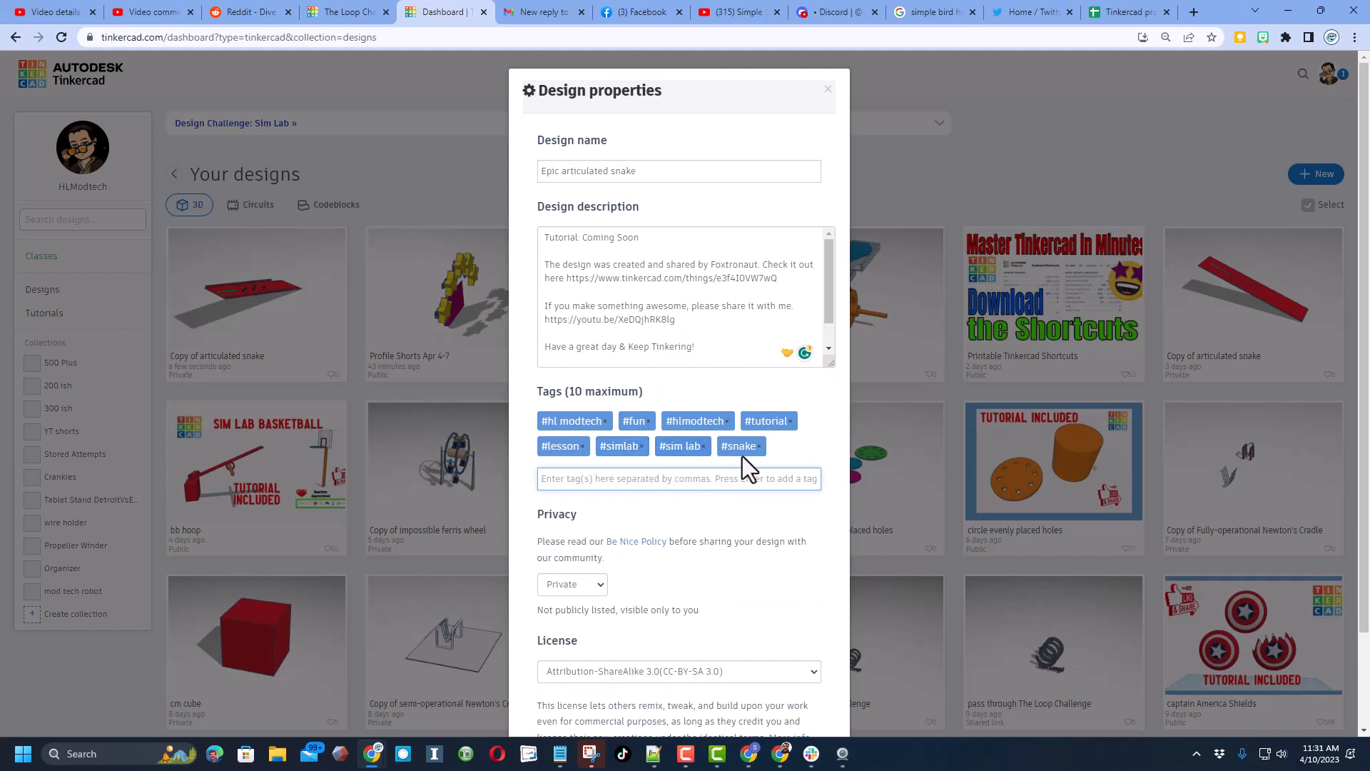
# - Set privacy to Public, license to Attribution-NoDerivs 3.0, and save the changes
pyautogui.click(581, 585)
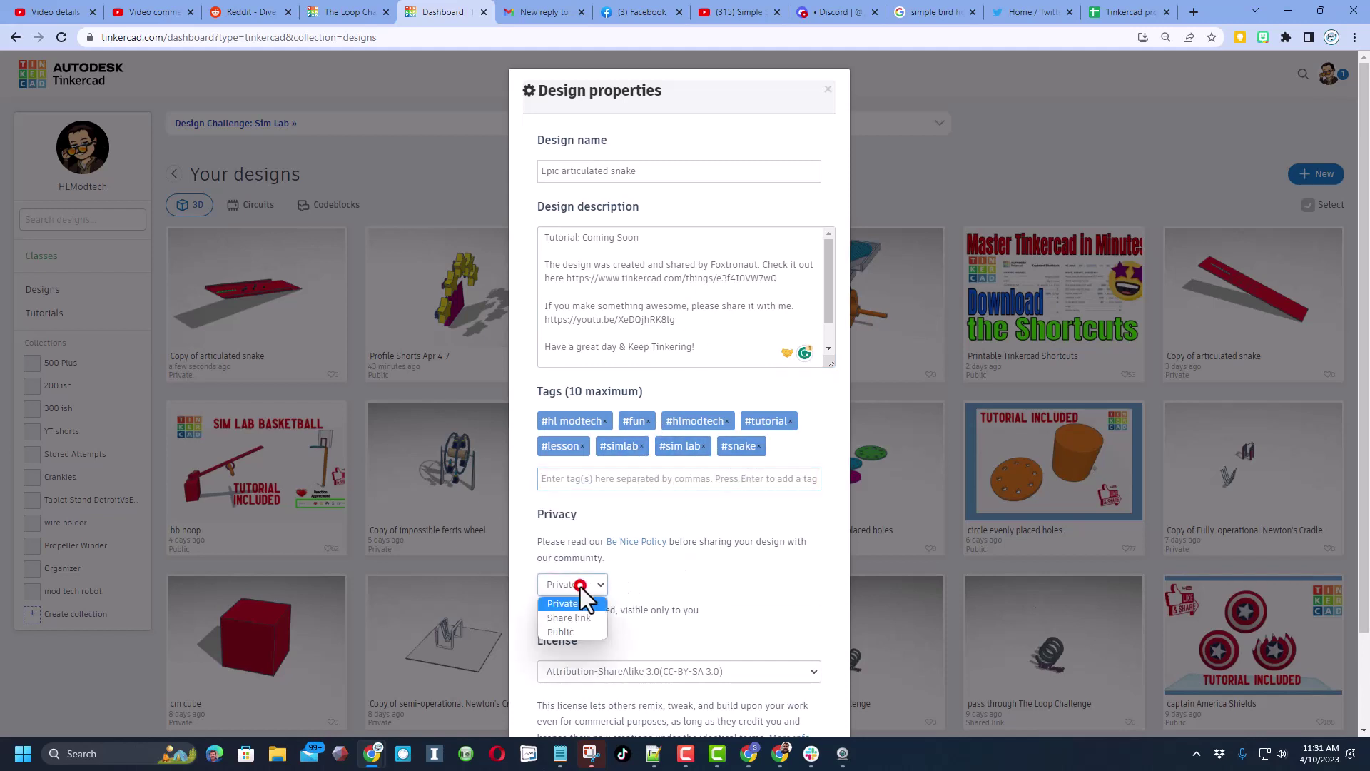
pyautogui.click(568, 631)
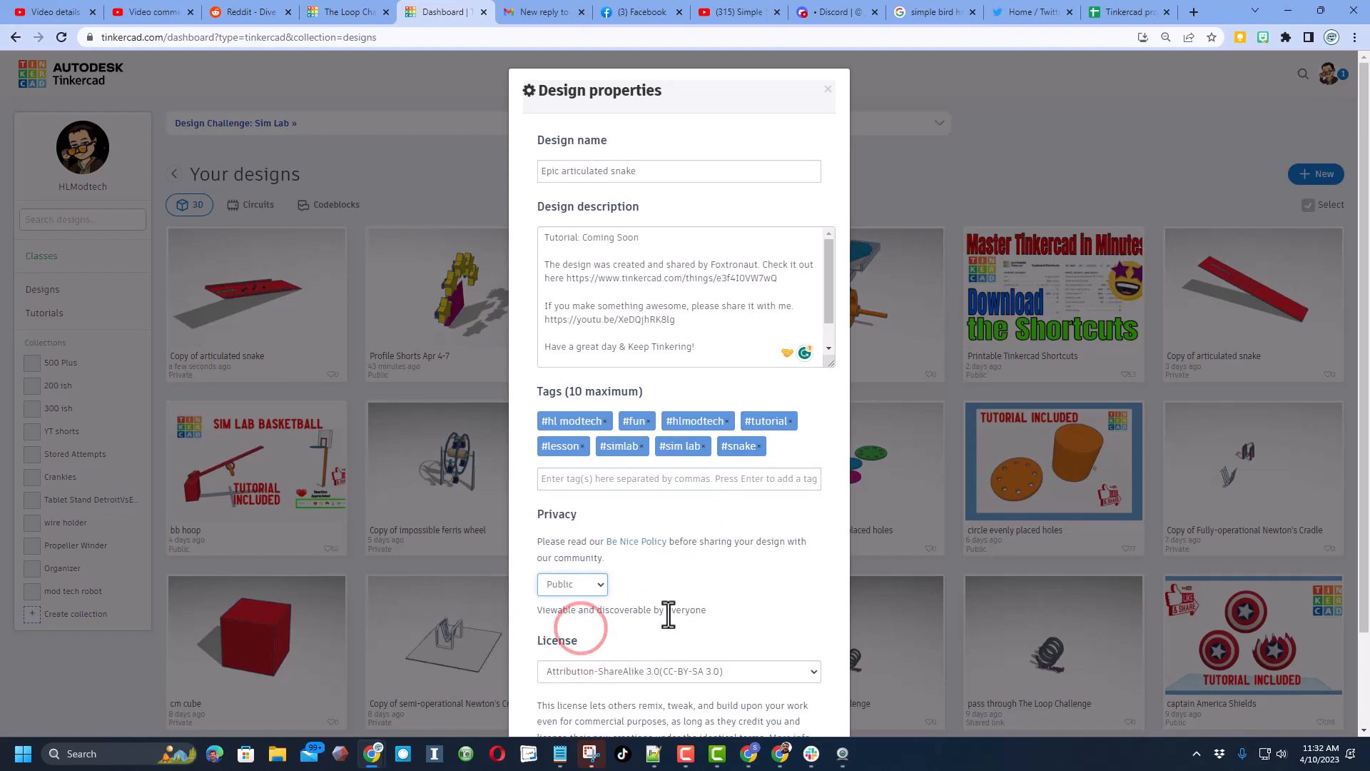
pyautogui.scroll(-3, 669, 611)
pyautogui.click(684, 561)
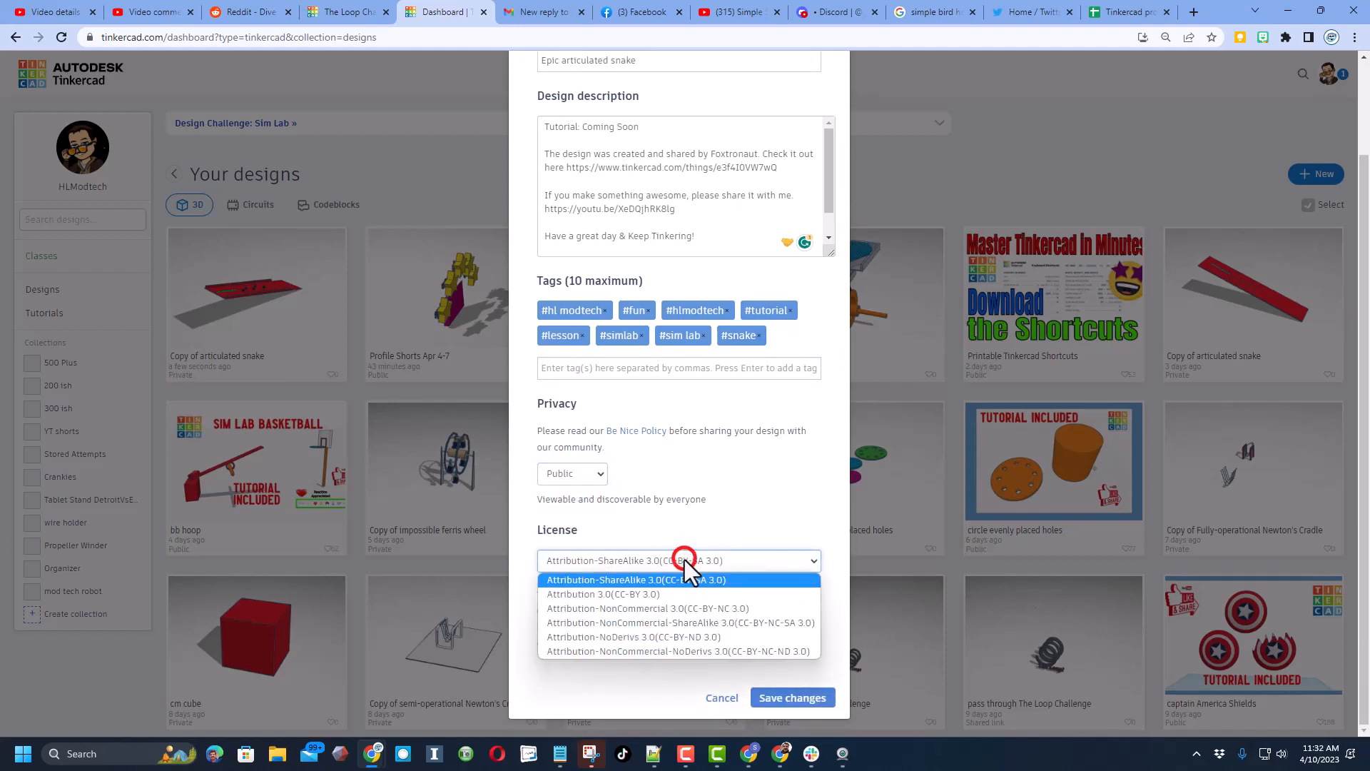
pyautogui.click(669, 641)
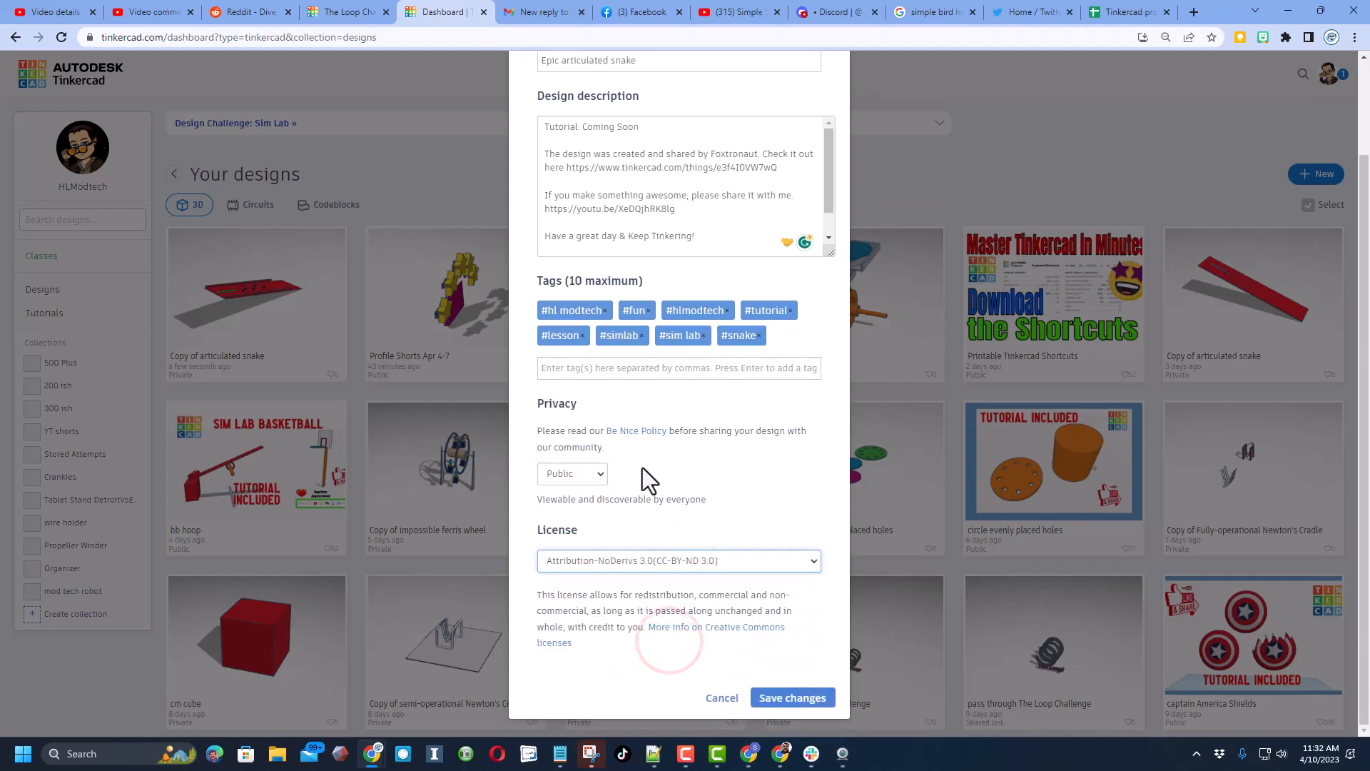
pyautogui.click(792, 698)
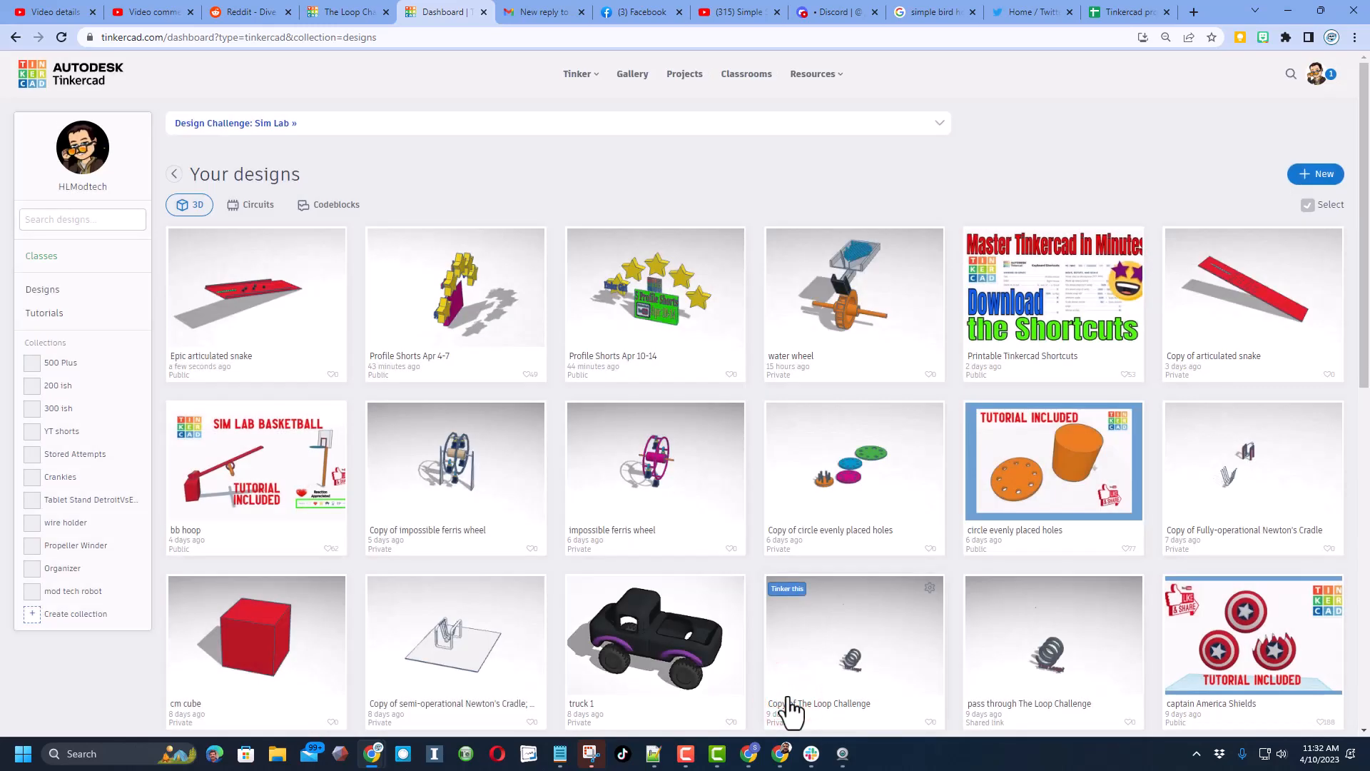
# - Reopen the Epic articulated snake design in the 3D editor and orbit around the ramp
pyautogui.click(256, 289)
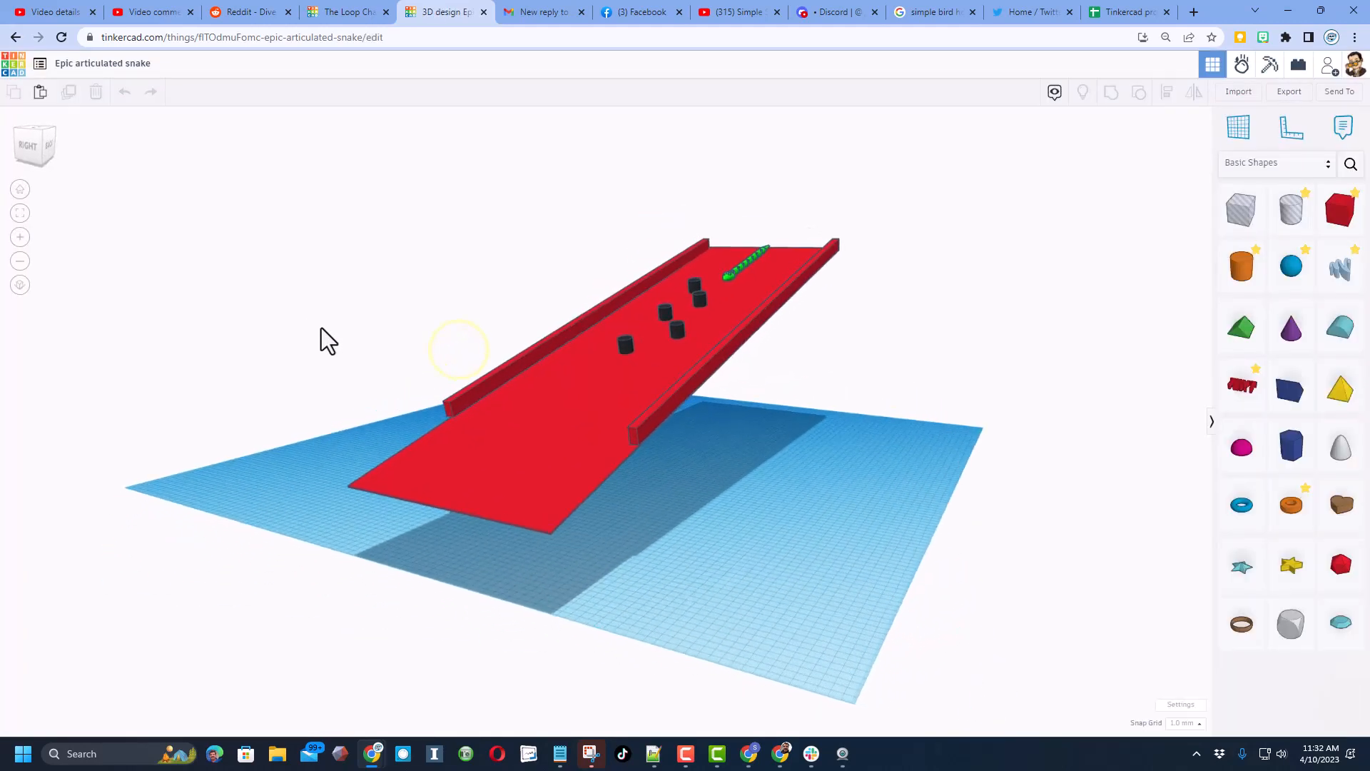
pyautogui.moveTo(326, 342); pyautogui.dragTo(607, 348, button='right')
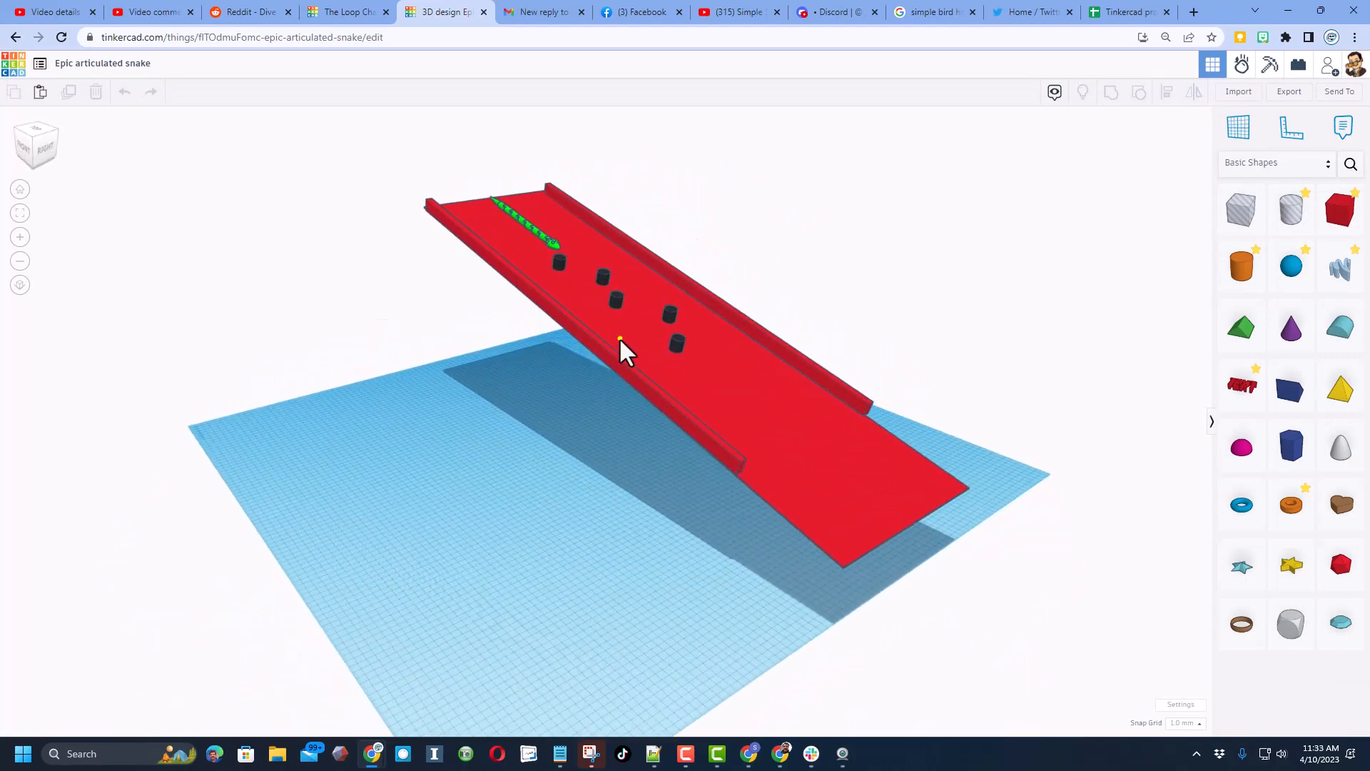
pyautogui.moveTo(603, 335); pyautogui.dragTo(314, 321, button='right')
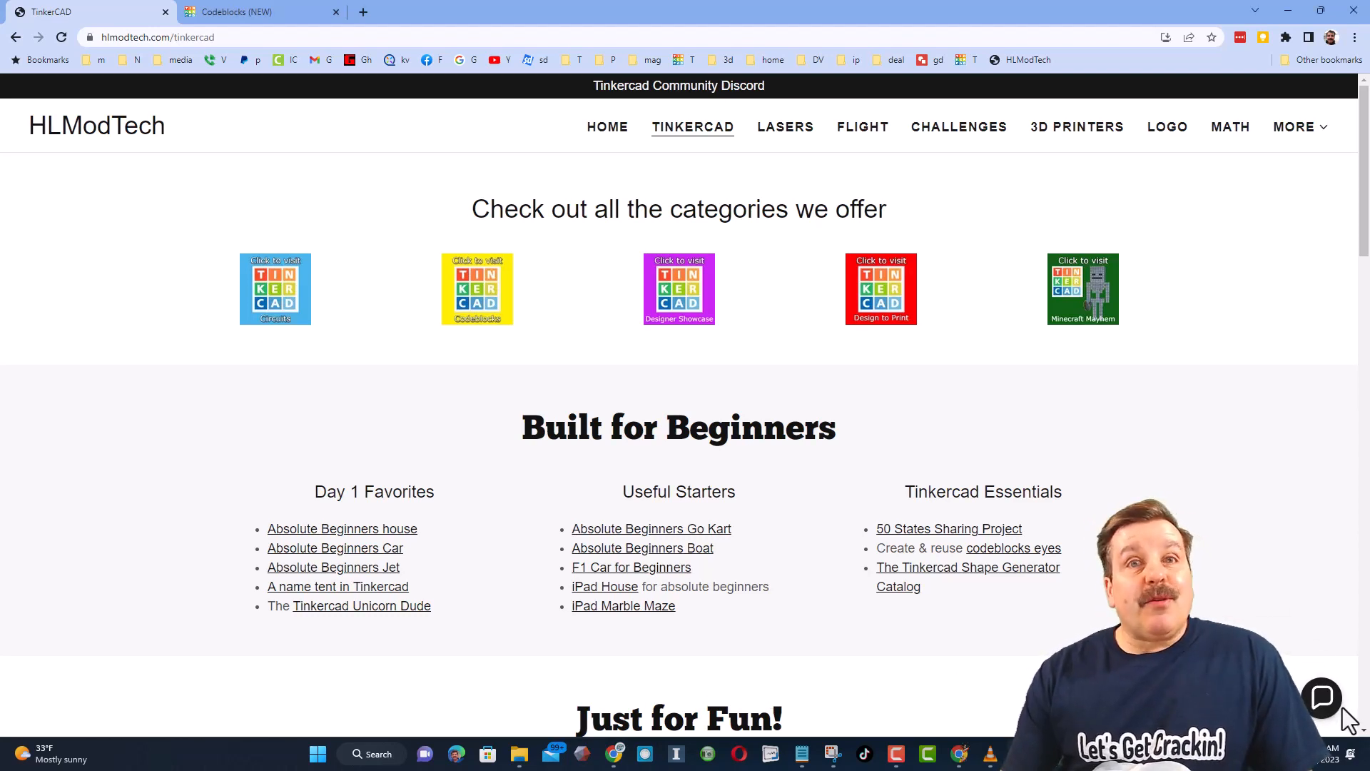
# - Toggle the contact chat bubble, launch the Tinkercad Community Discord invite, and return to the HLModTech Tinkercad page
pyautogui.click(1321, 699)
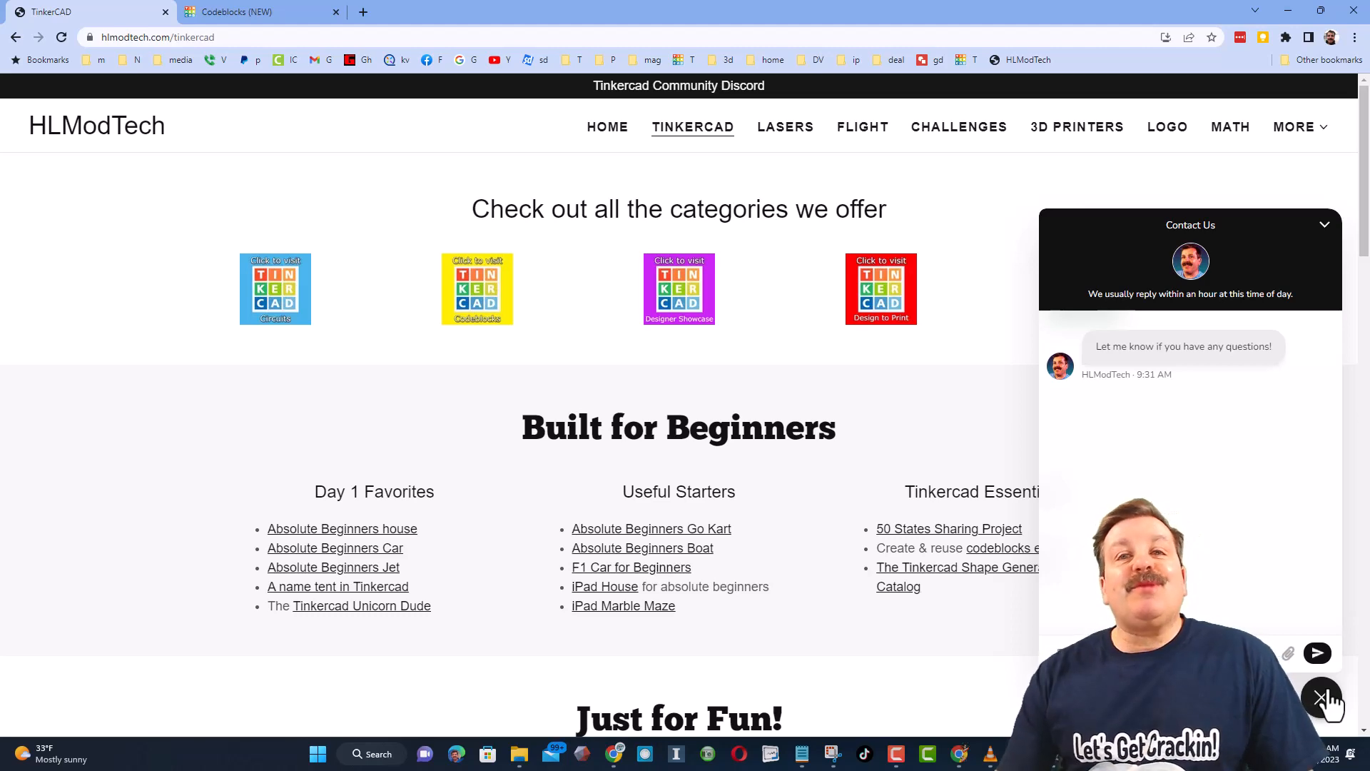
pyautogui.click(1321, 698)
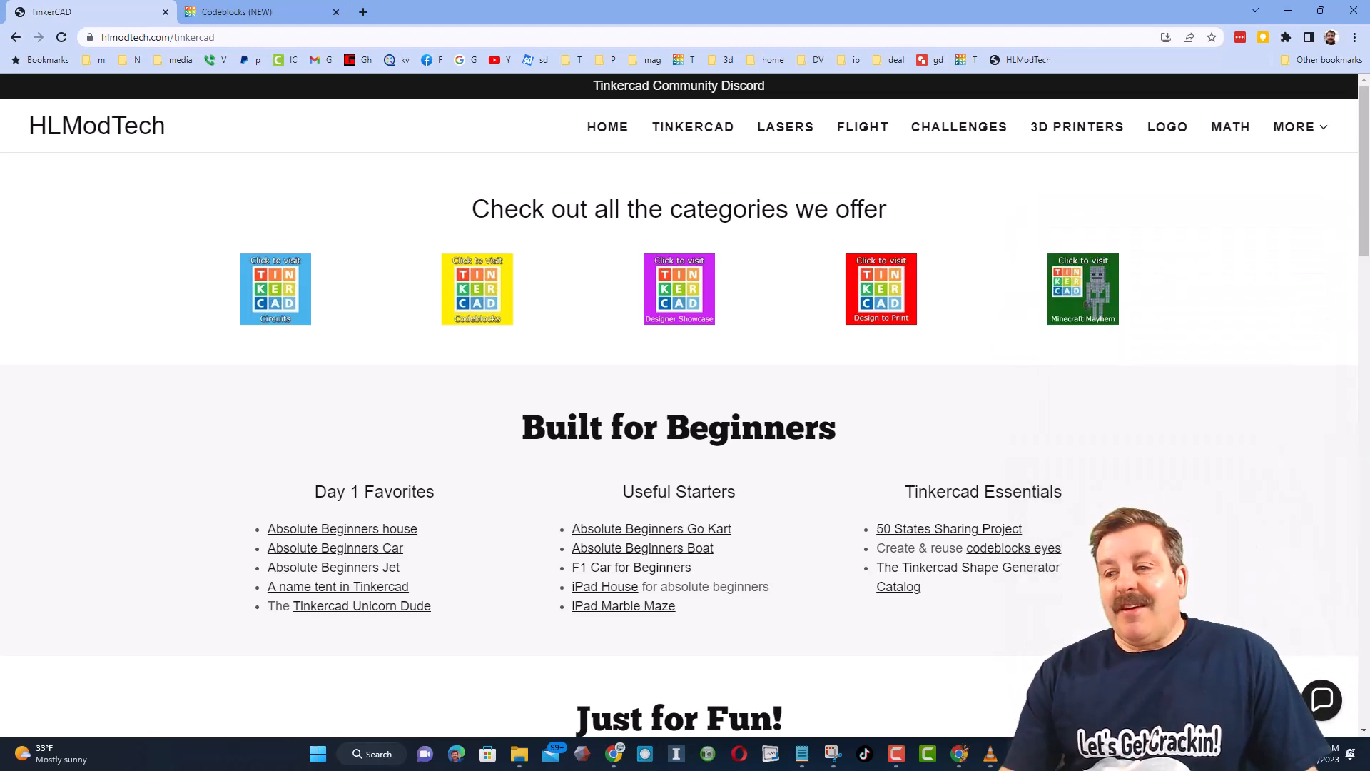
pyautogui.click(694, 88)
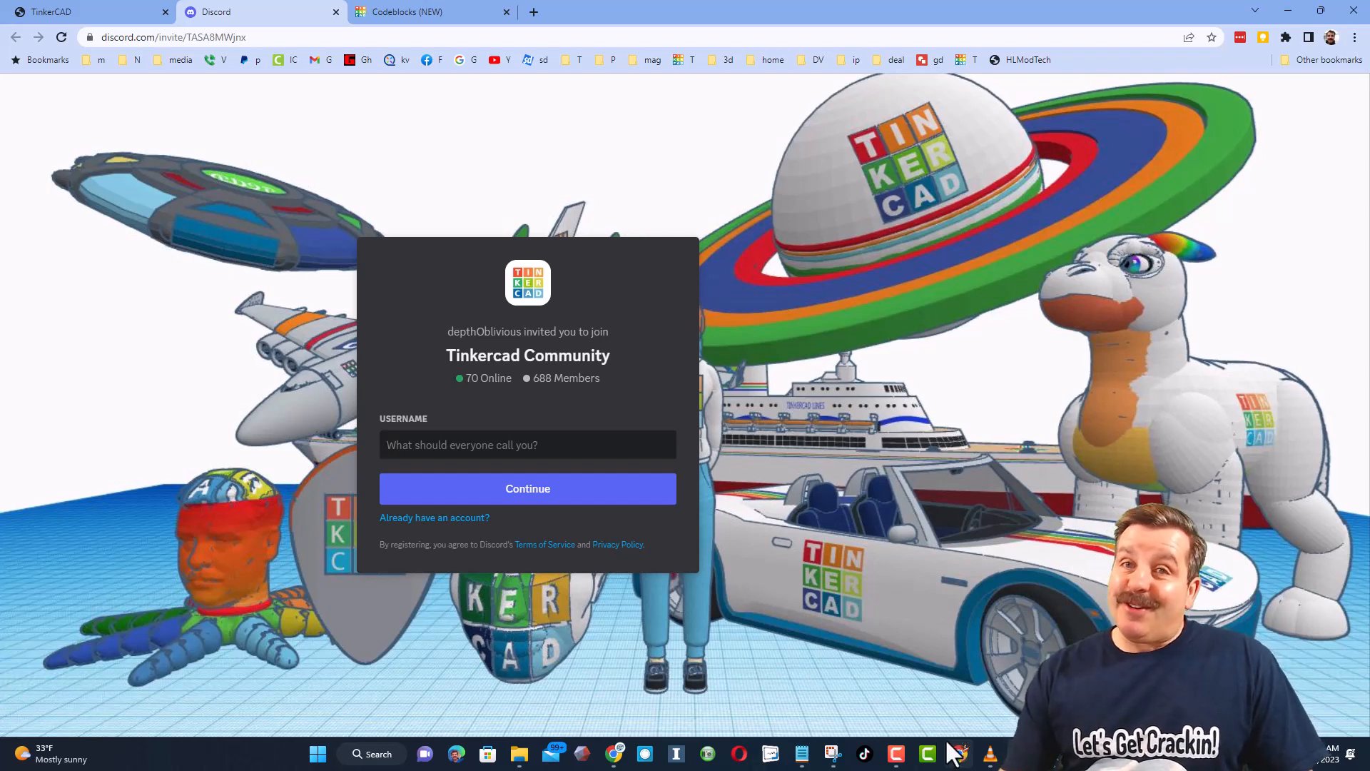
pyautogui.click(139, 12)
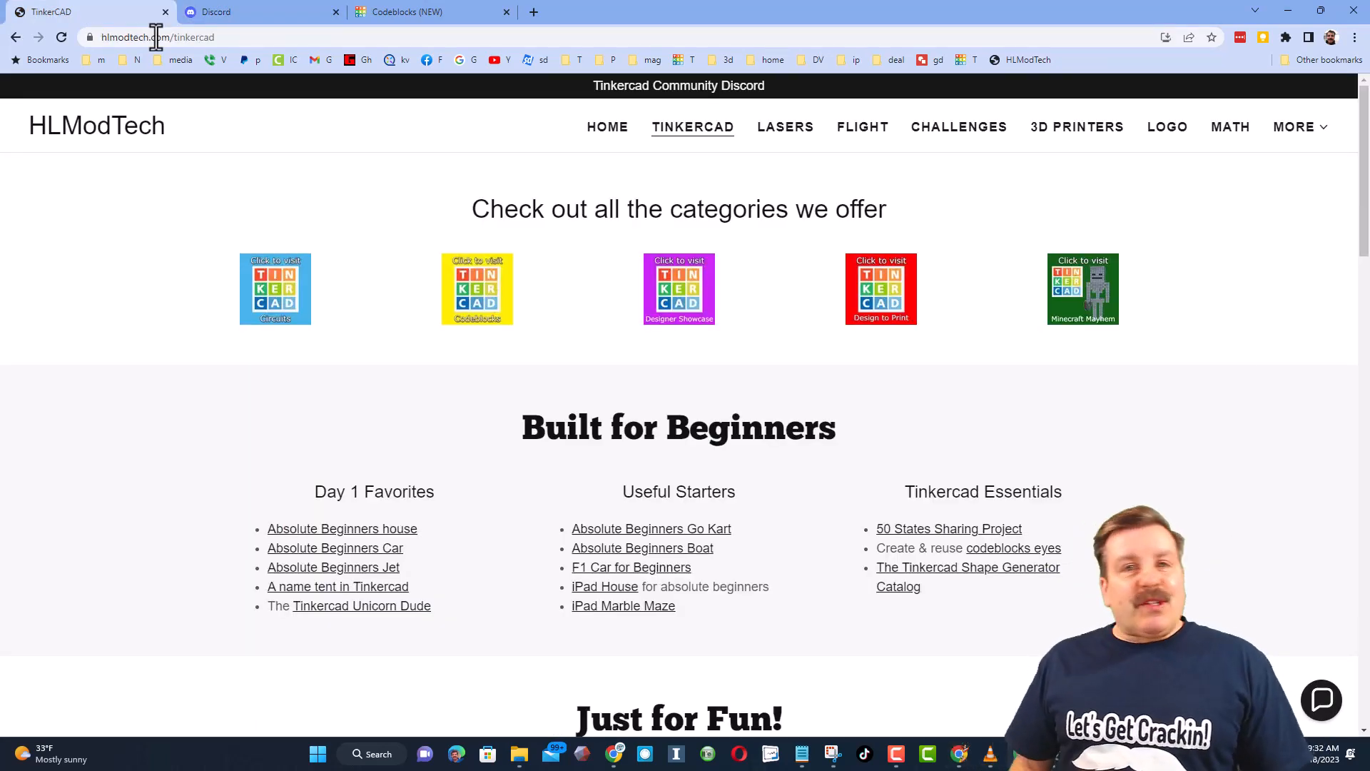